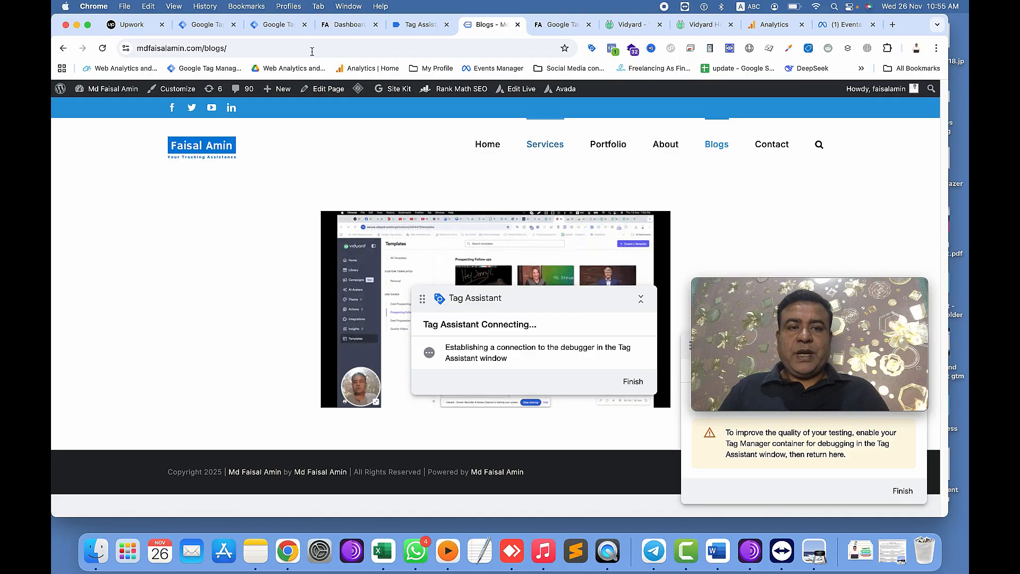
# Review the code and firing trigger of the cHTML - Vidyard Video Data Layer Push tag in Tag Manager, and close the tag
pyautogui.click(270, 32)
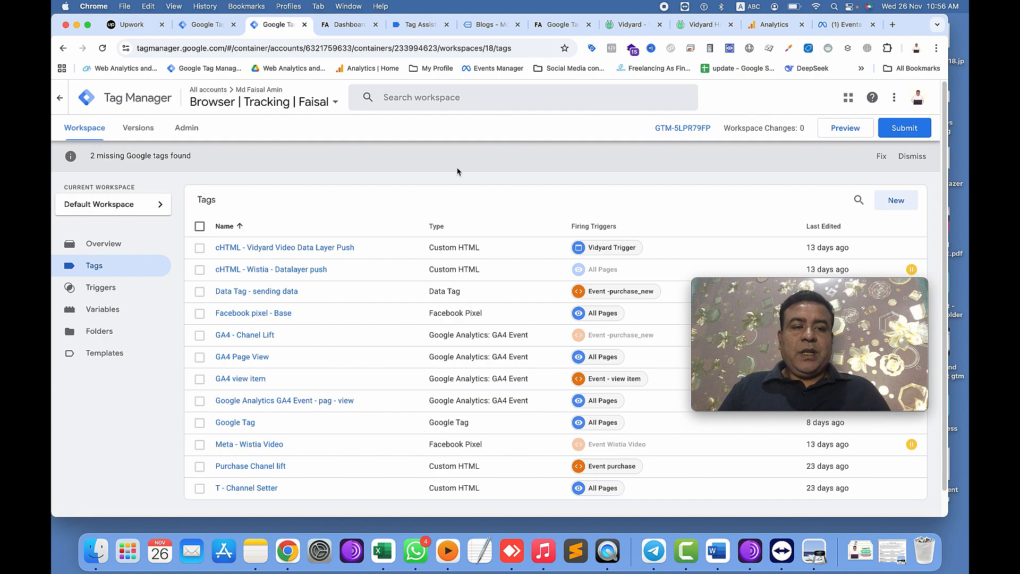
pyautogui.click(281, 248)
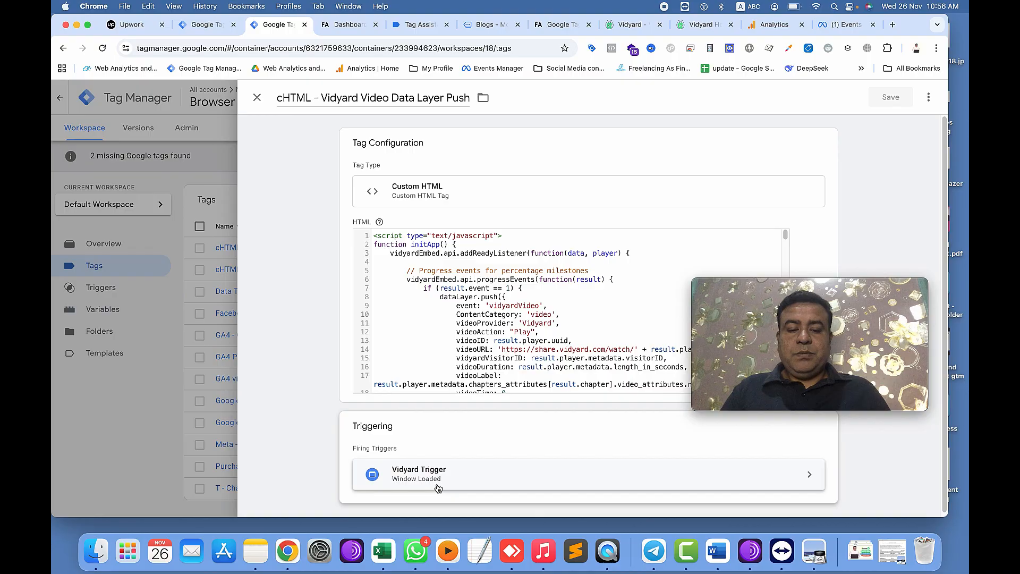
pyautogui.click(257, 97)
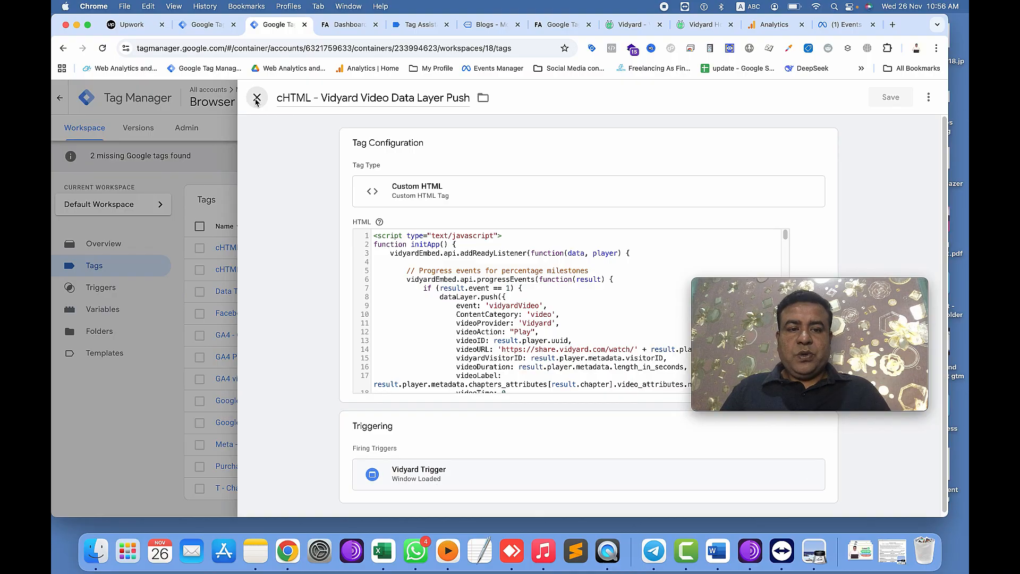
# Start a preview of the GTM-5LPR79FP container and connect Tag Assistant to the website
pyautogui.click(841, 136)
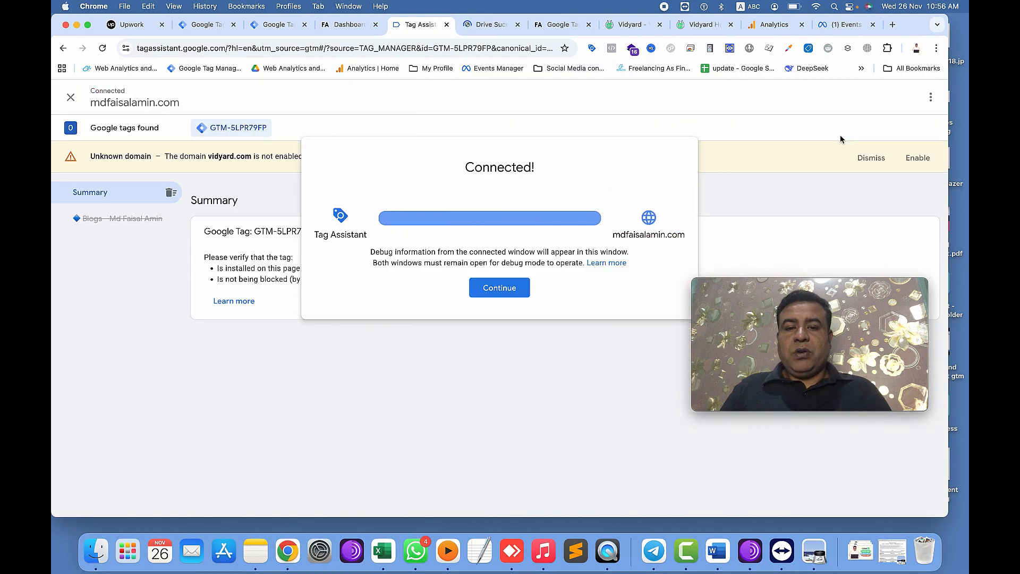
pyautogui.click(499, 287)
pyautogui.click(468, 25)
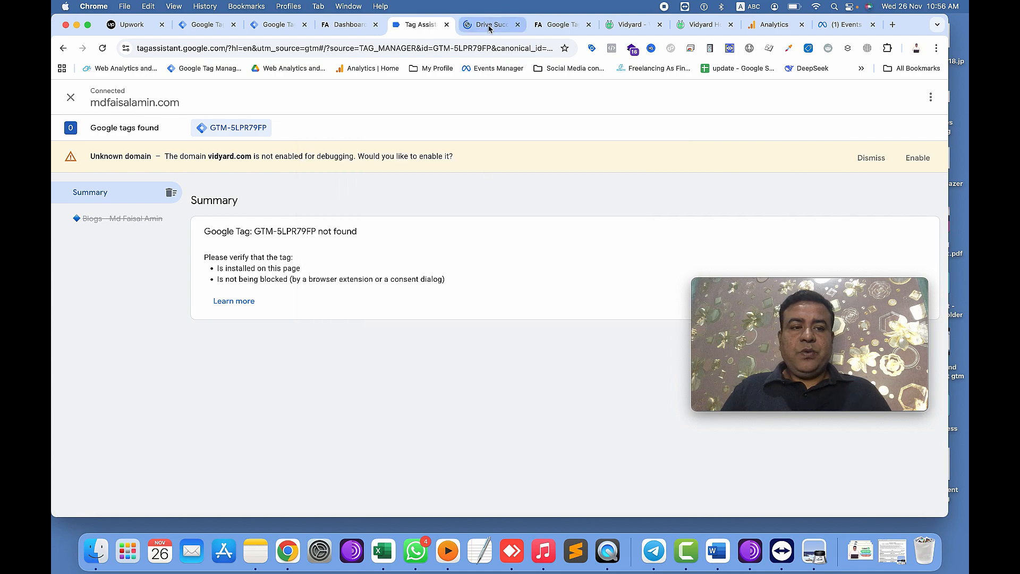
pyautogui.click(412, 25)
pyautogui.click(464, 27)
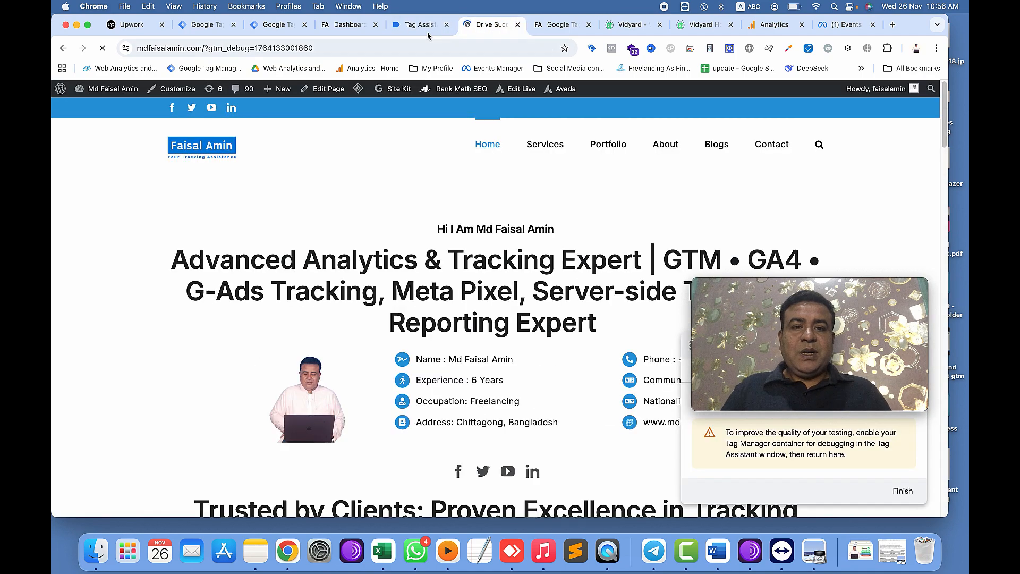
pyautogui.click(424, 24)
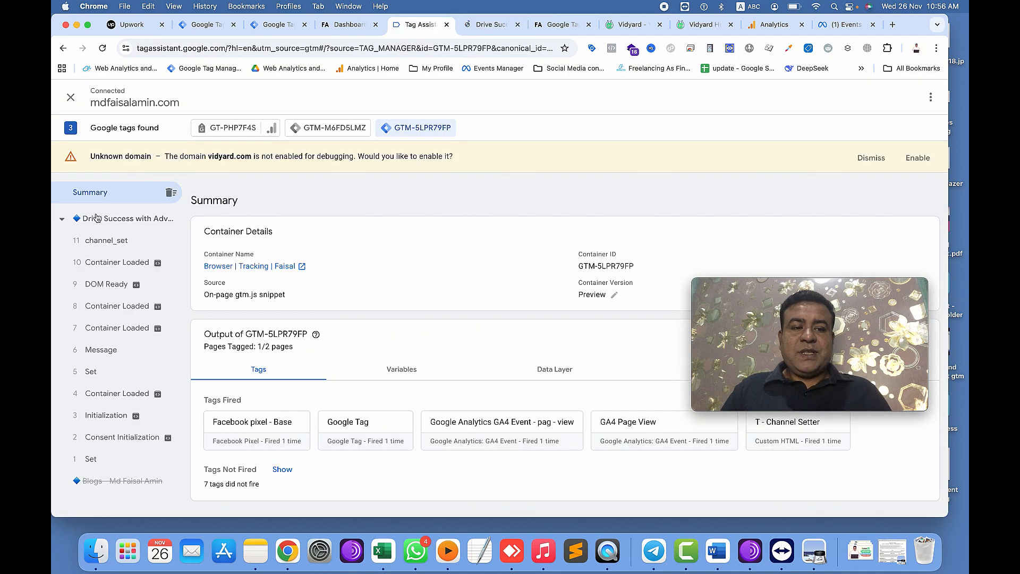
# Load the website's Blogs page in the debug session and play its embedded Vidyard video
pyautogui.click(486, 25)
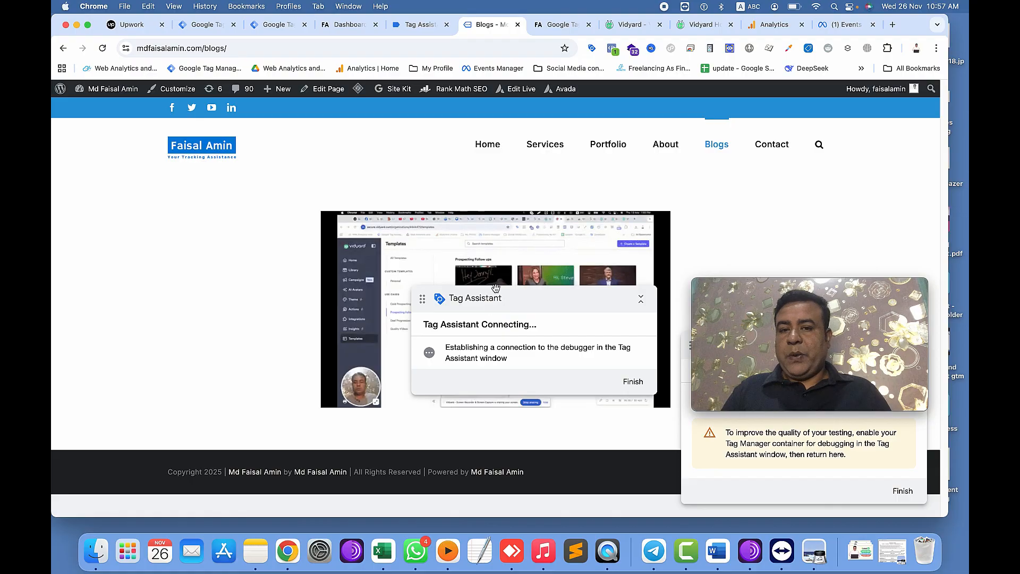
pyautogui.click(420, 25)
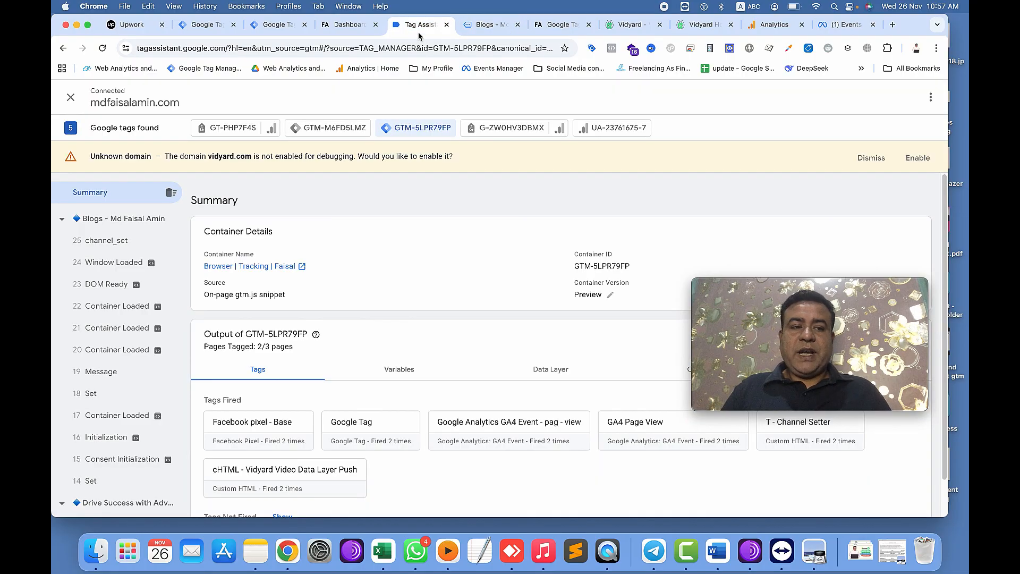
pyautogui.click(508, 292)
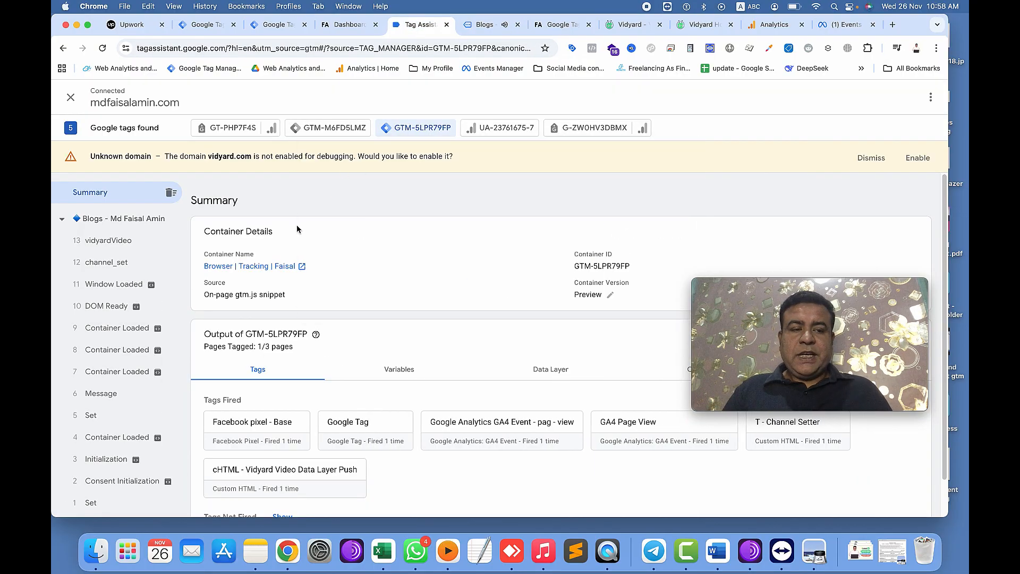
# Examine the data layer values of the first and last vidyardVideo events in Tag Assistant, especially videoAction
pyautogui.click(117, 248)
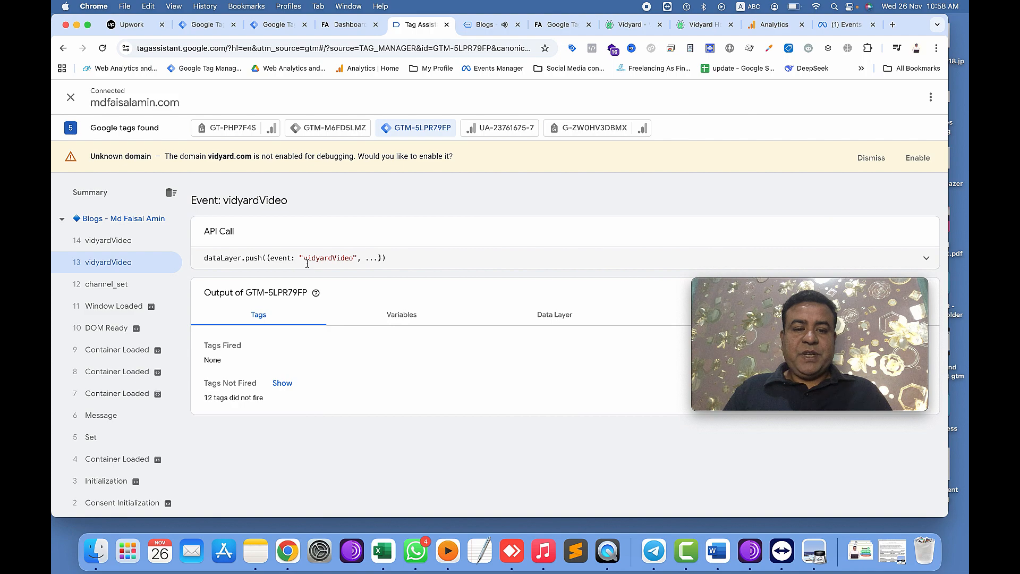
pyautogui.click(659, 262)
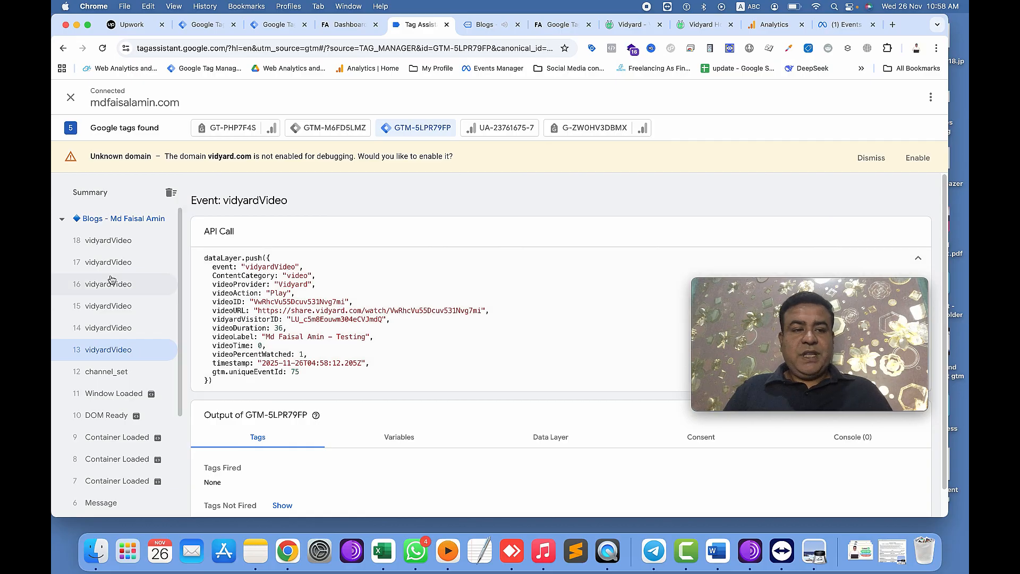
pyautogui.click(113, 248)
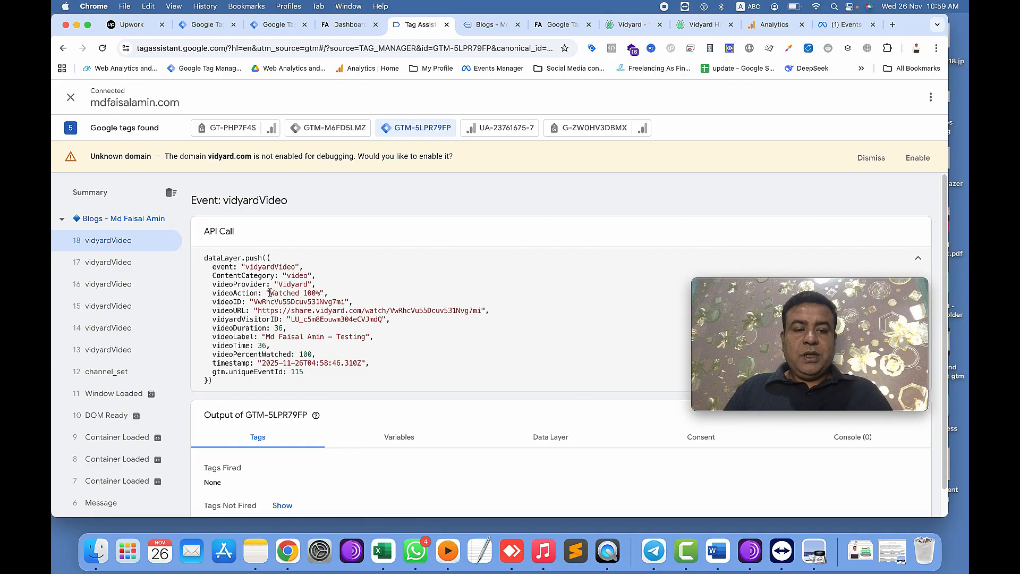
pyautogui.moveTo(270, 293); pyautogui.dragTo(311, 293)
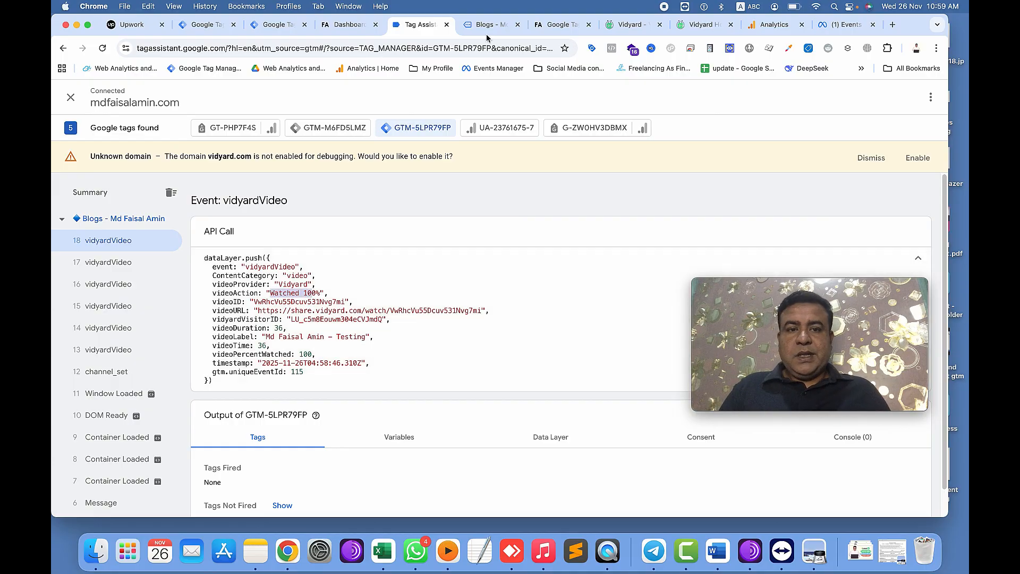
# Start a new user-defined variable in the Tag Manager container's default workspace
pyautogui.click(272, 24)
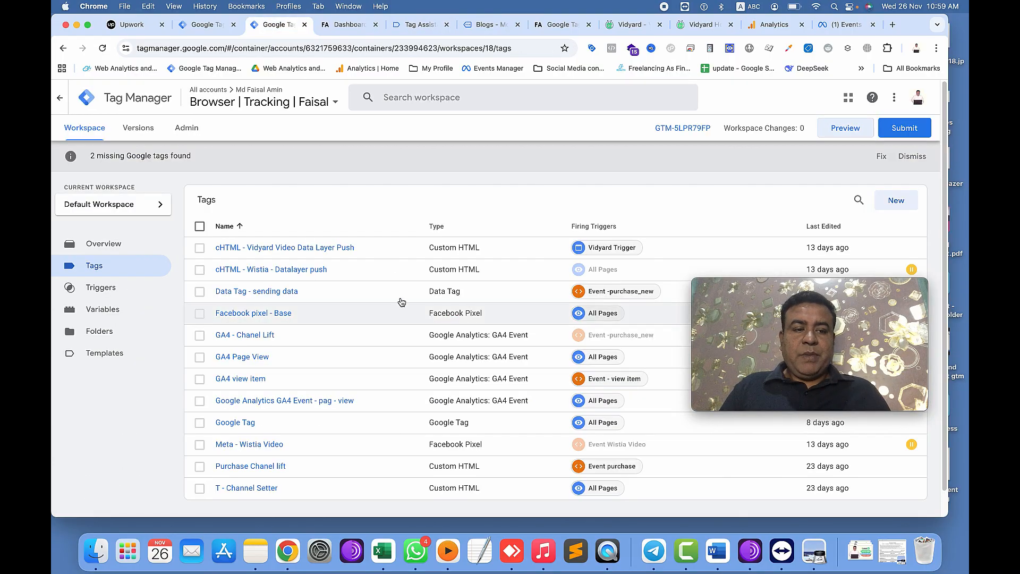
pyautogui.click(130, 309)
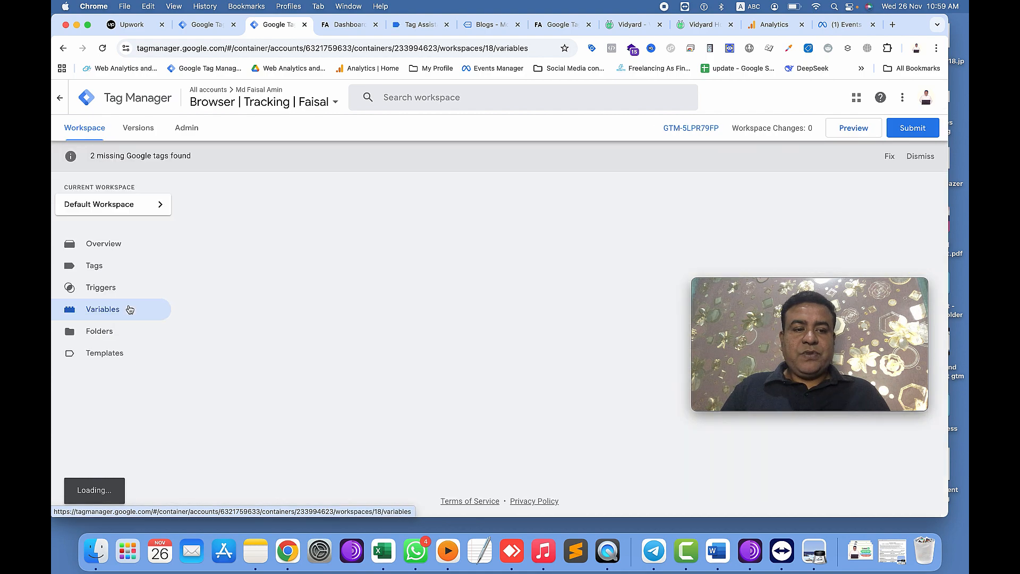
pyautogui.moveTo(839, 296)
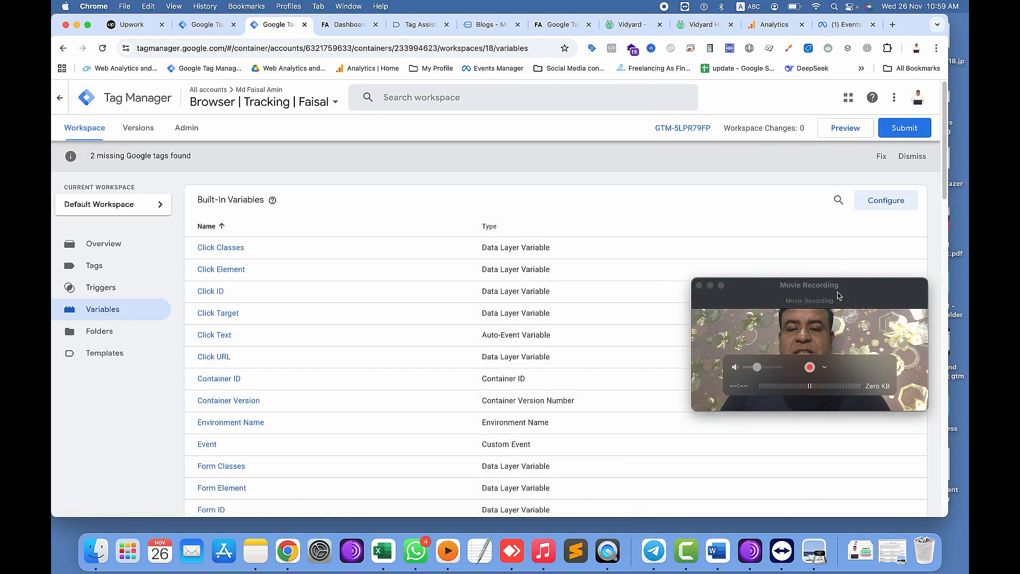
pyautogui.moveTo(839, 296); pyautogui.dragTo(834, 200)
pyautogui.scroll(-5, 607, 364)
pyautogui.scroll(-12, 607, 364)
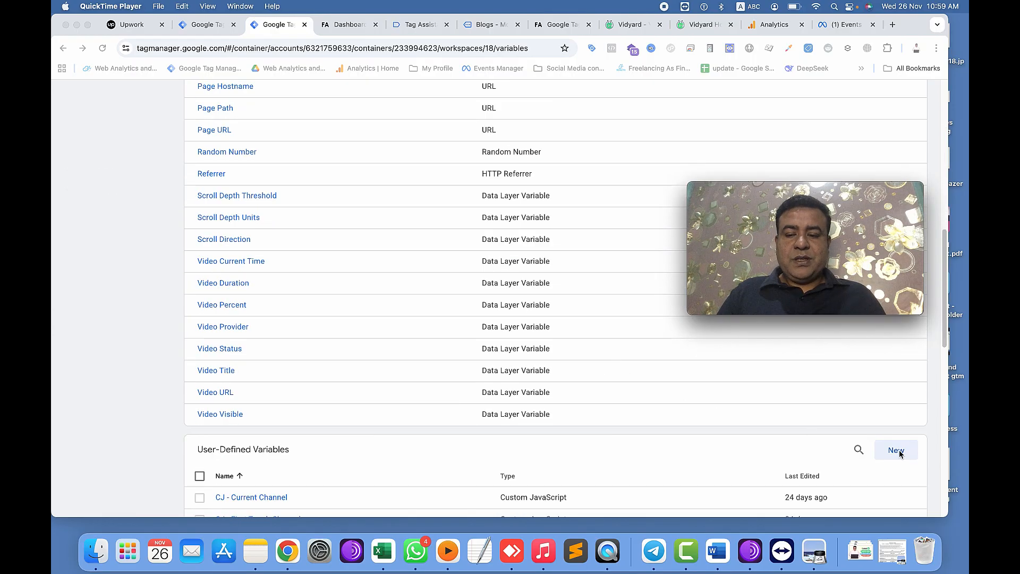
pyautogui.click(895, 452)
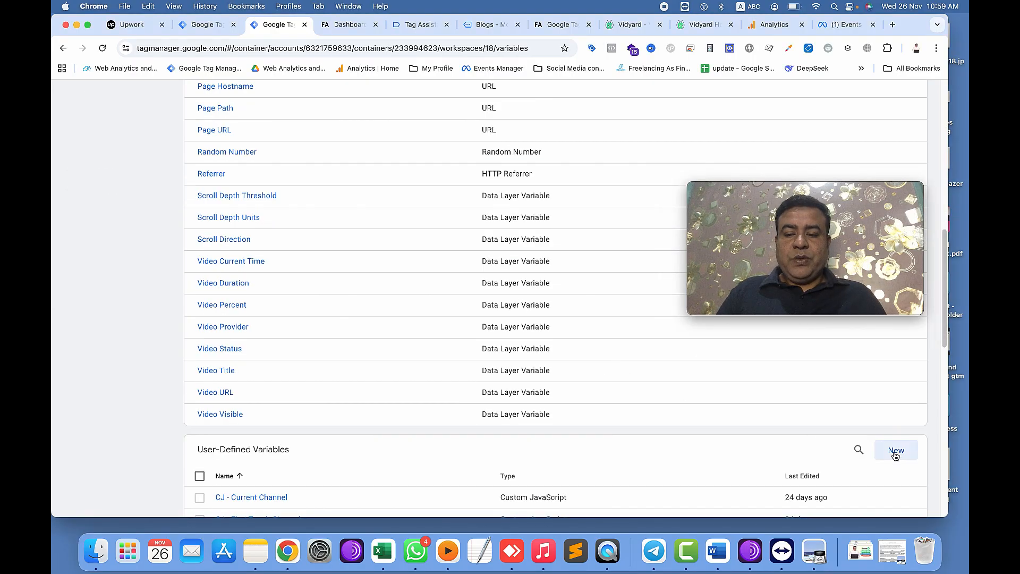
# Configure the new variable as a Data Layer Variable reading videoProvider, using the key copied from the vidyardVideo event in Tag Assistant
pyautogui.press('super+5')
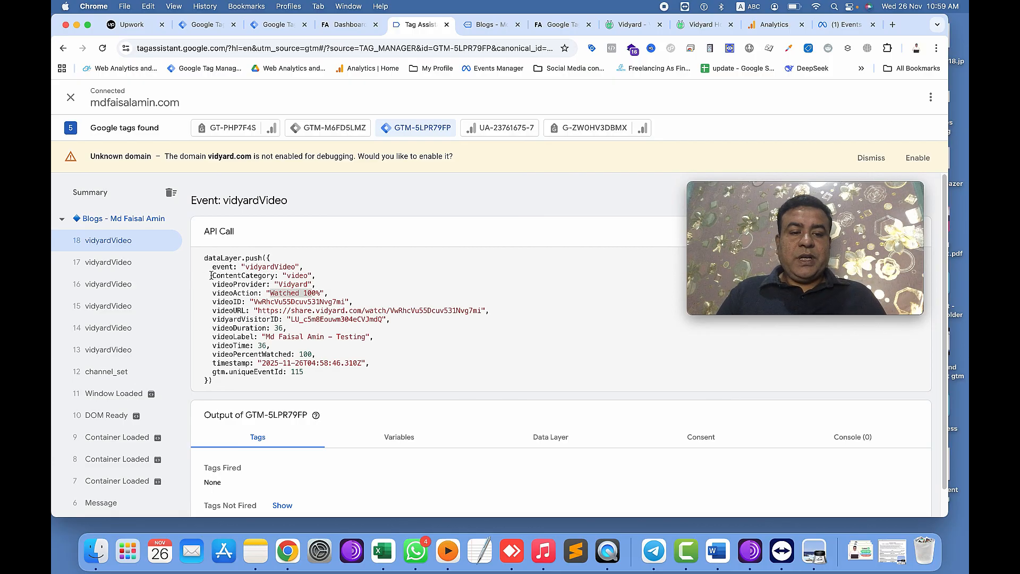
pyautogui.moveTo(212, 284); pyautogui.dragTo(256, 287)
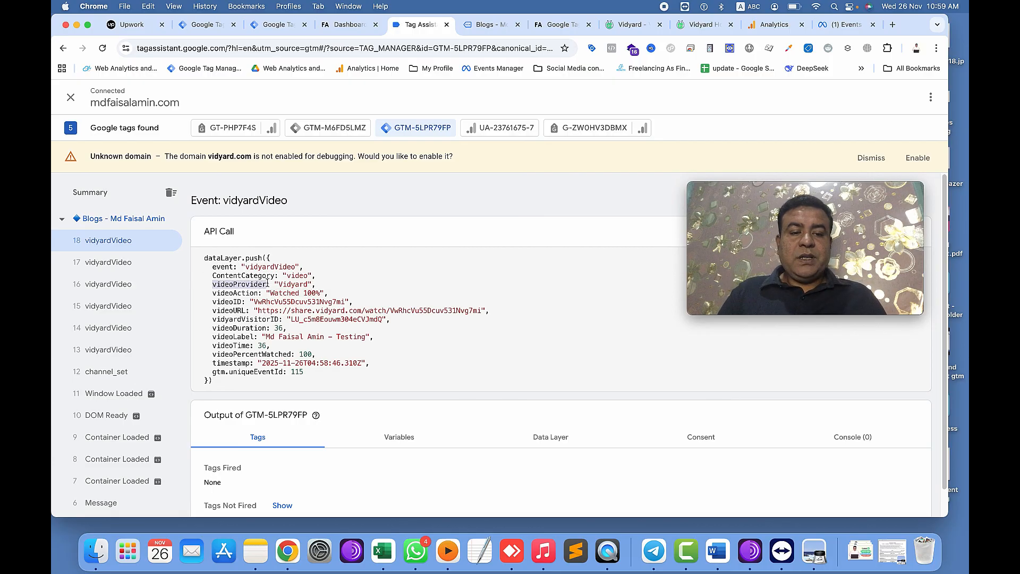
pyautogui.press('super+3')
pyautogui.click(604, 205)
pyautogui.moveTo(803, 192); pyautogui.dragTo(797, 155)
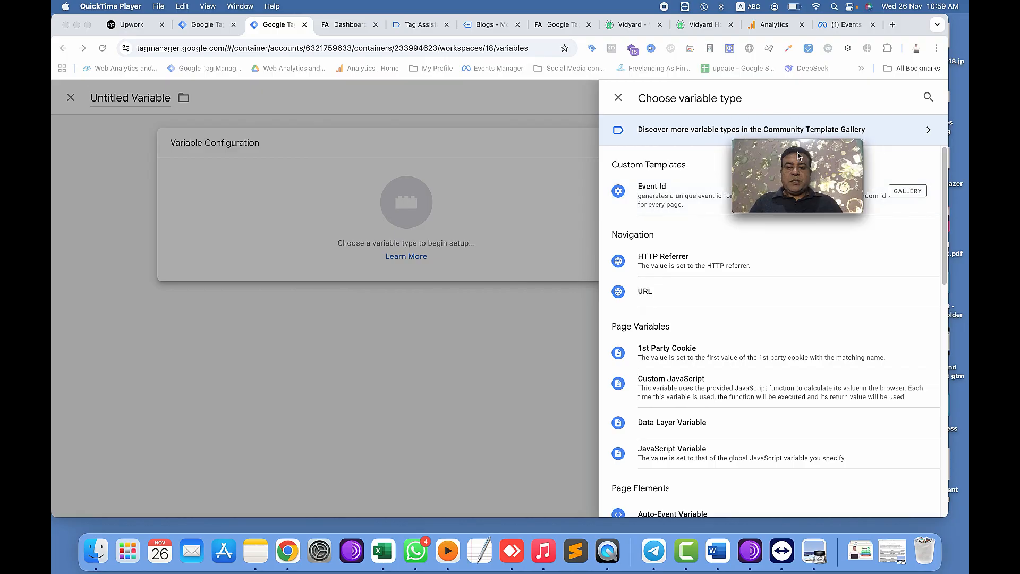
pyautogui.click(707, 425)
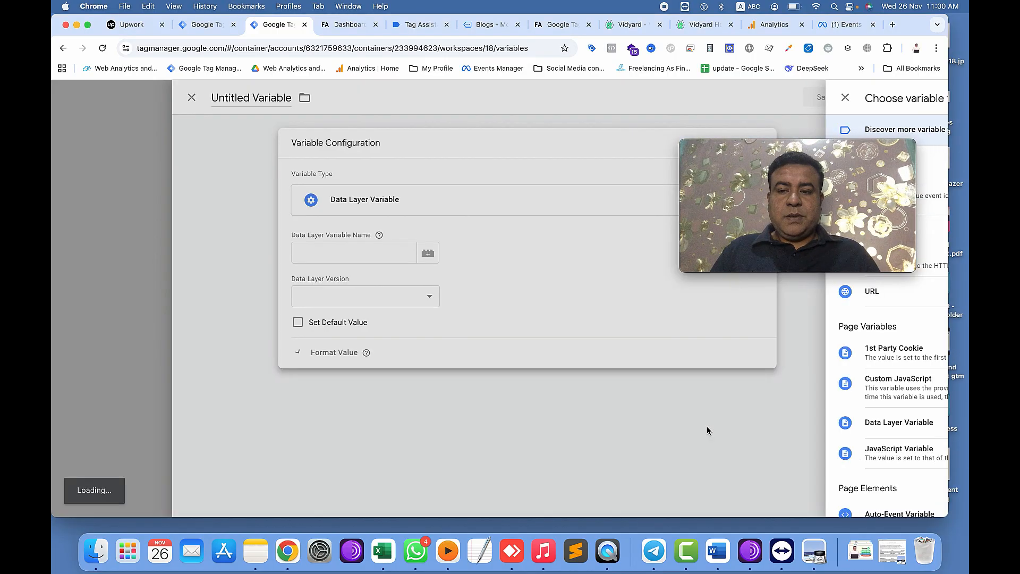
pyautogui.click(399, 256)
pyautogui.write('videoProvider')
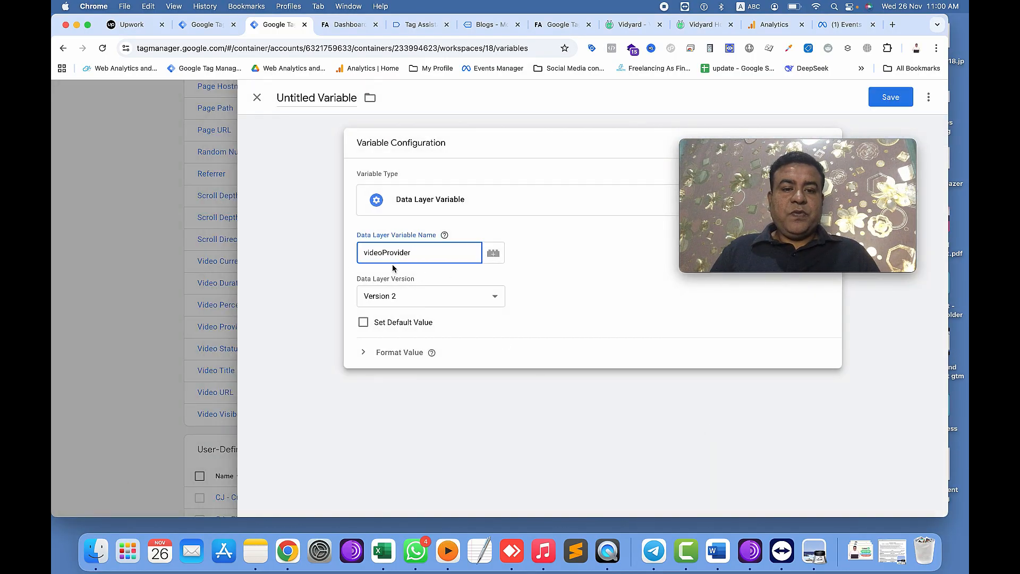
# Name the variable "Vidyard - videoProvider" and save it
pyautogui.click(323, 97)
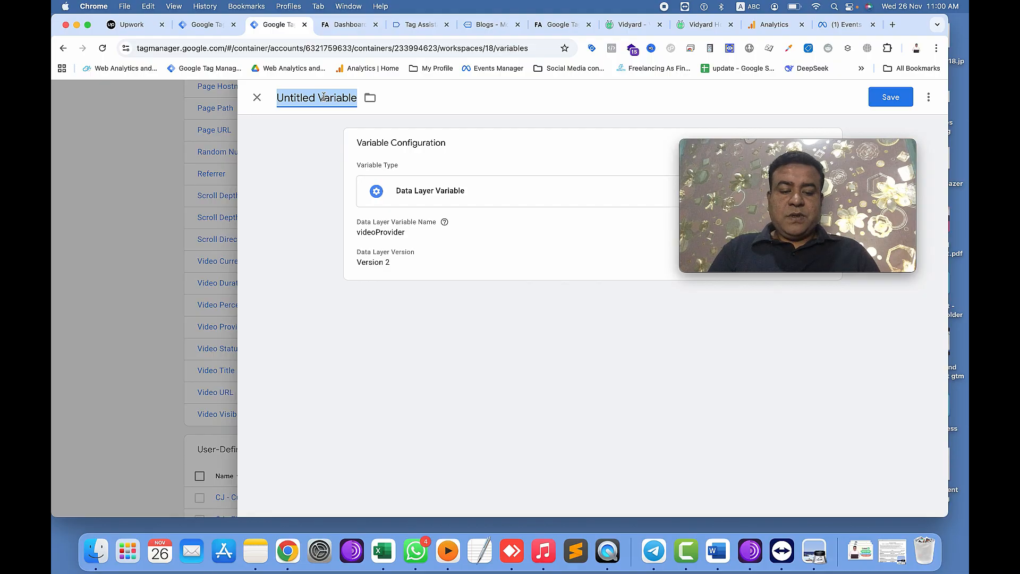
pyautogui.write('Vidyar')
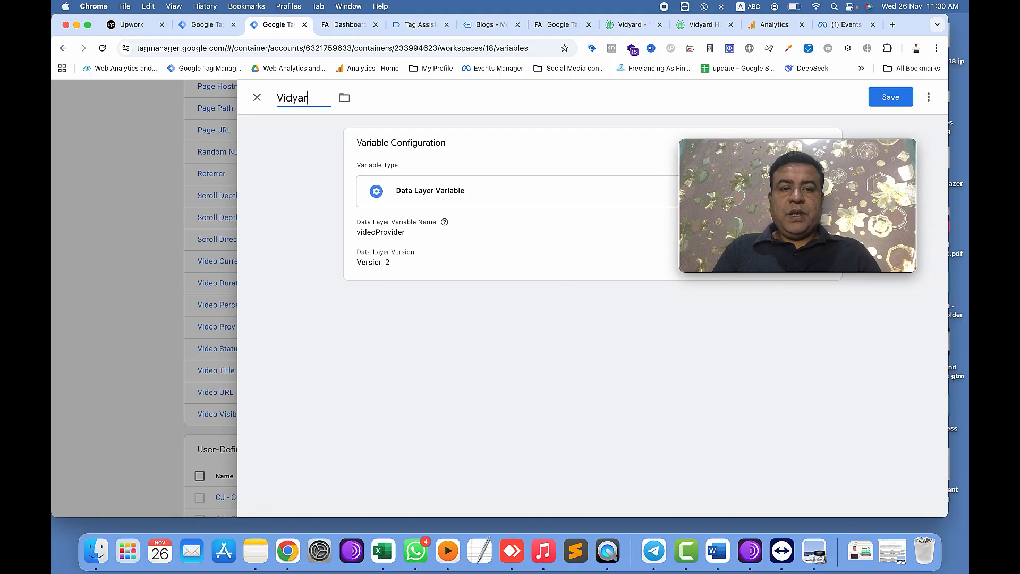
pyautogui.write('d -')
pyautogui.write('videoProvider')
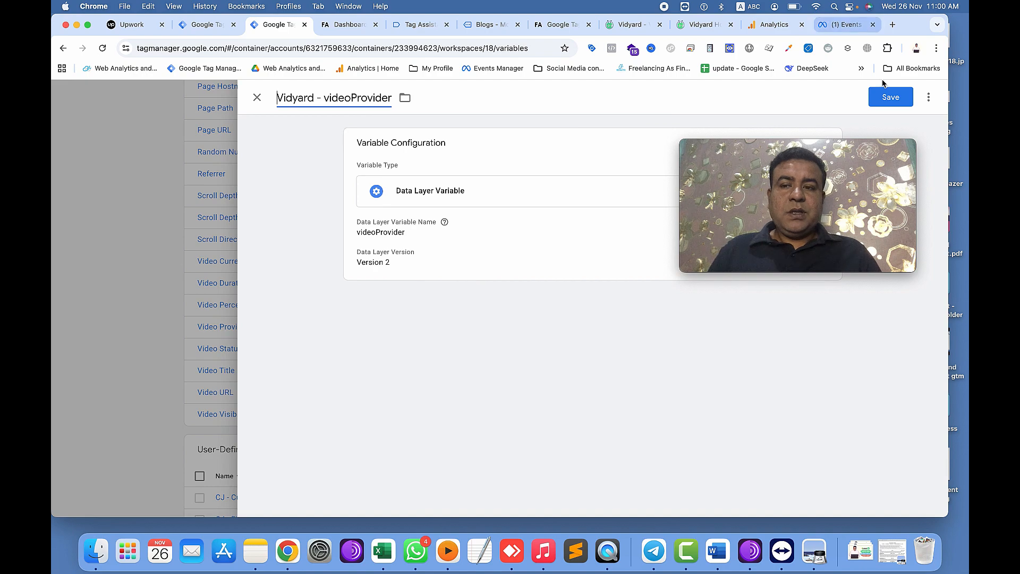
pyautogui.click(890, 96)
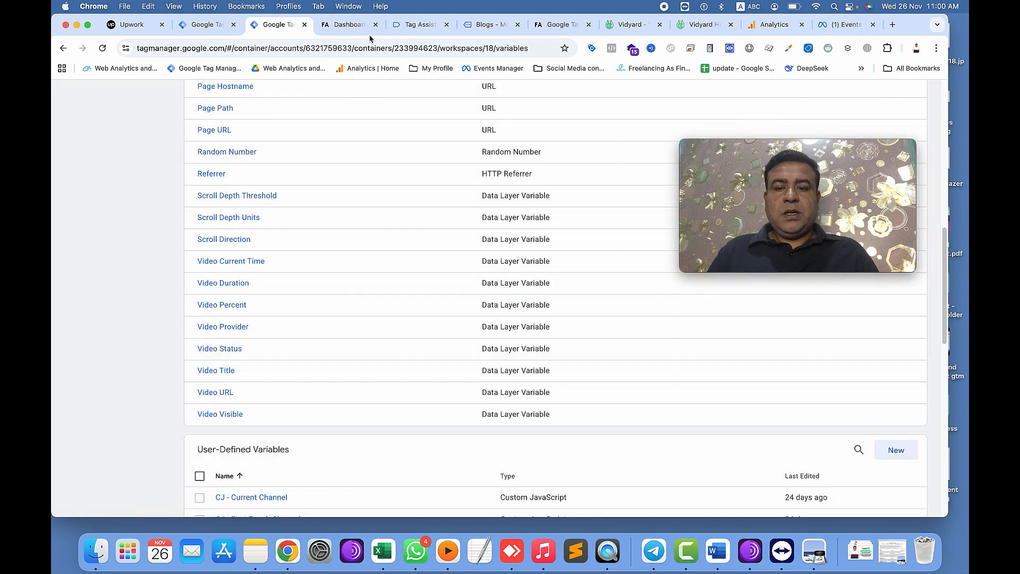
# Set up another user-defined Data Layer Variable that reads the videoAction key copied from the vidyardVideo event
pyautogui.click(409, 26)
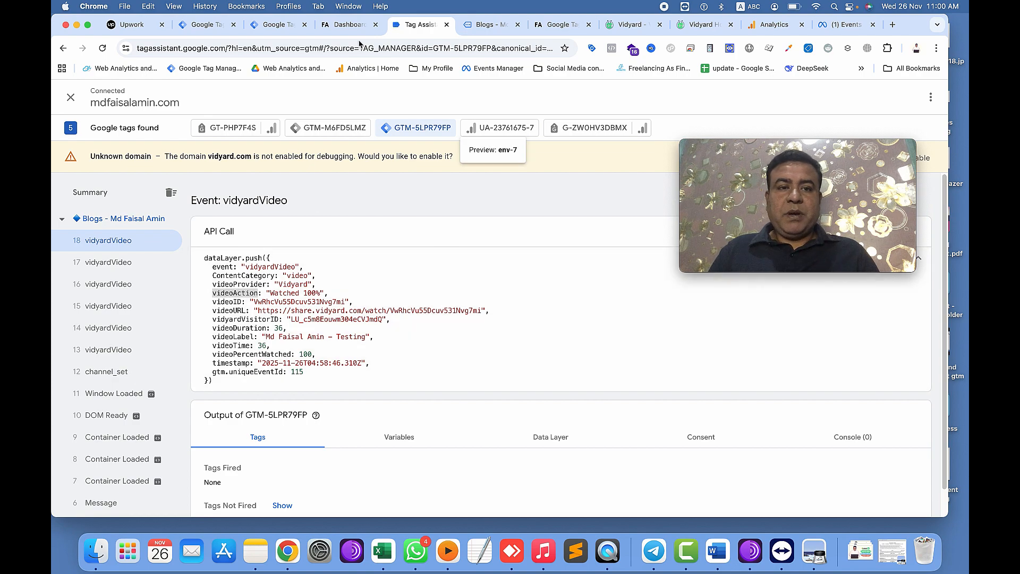
pyautogui.click(280, 34)
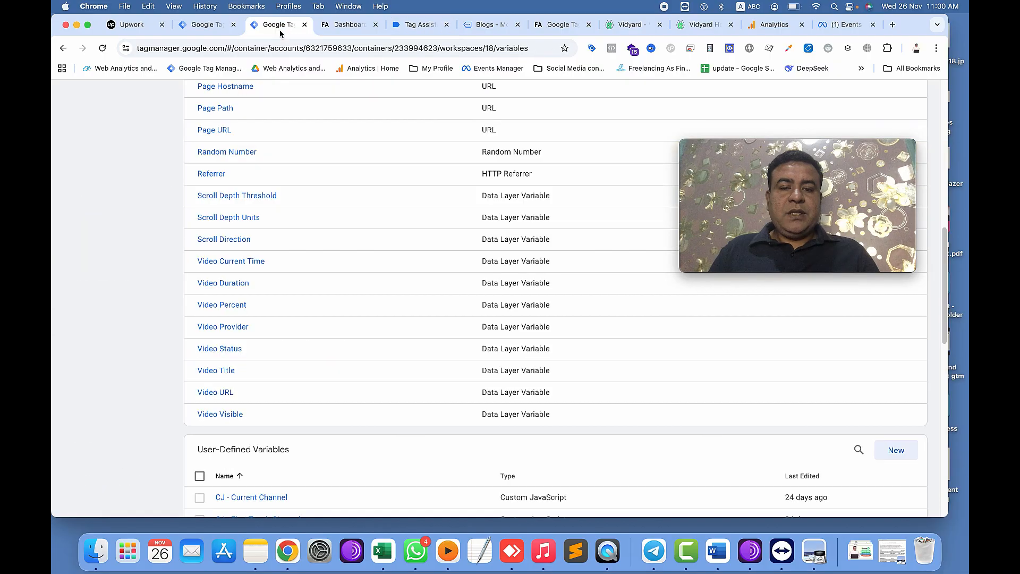
pyautogui.click(904, 451)
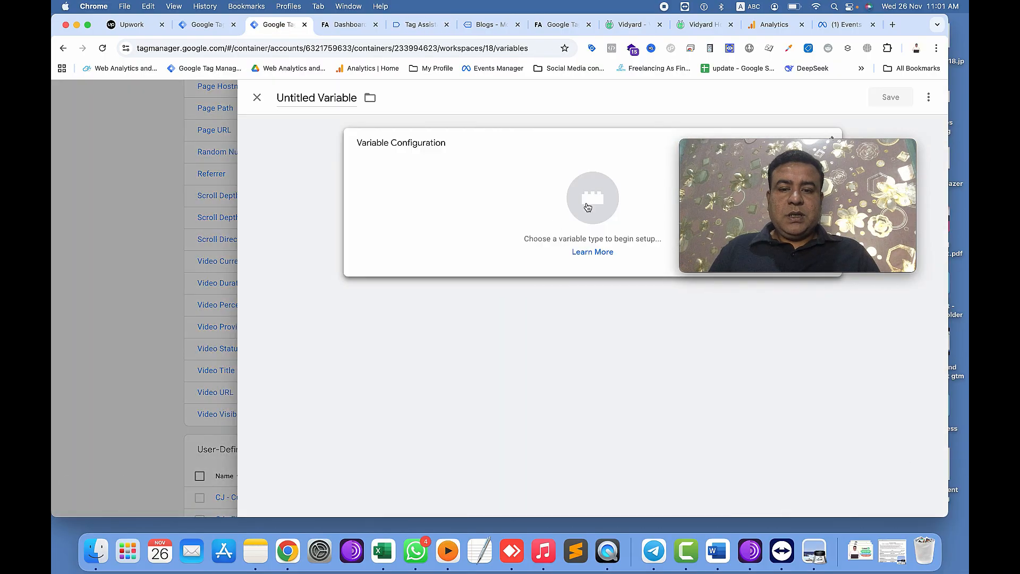
pyautogui.click(586, 206)
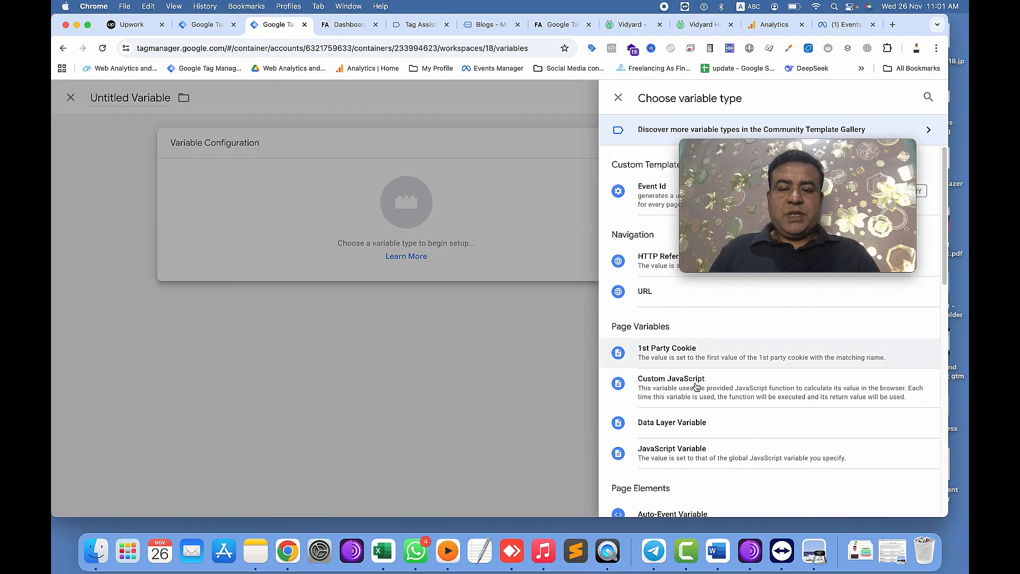
pyautogui.click(684, 430)
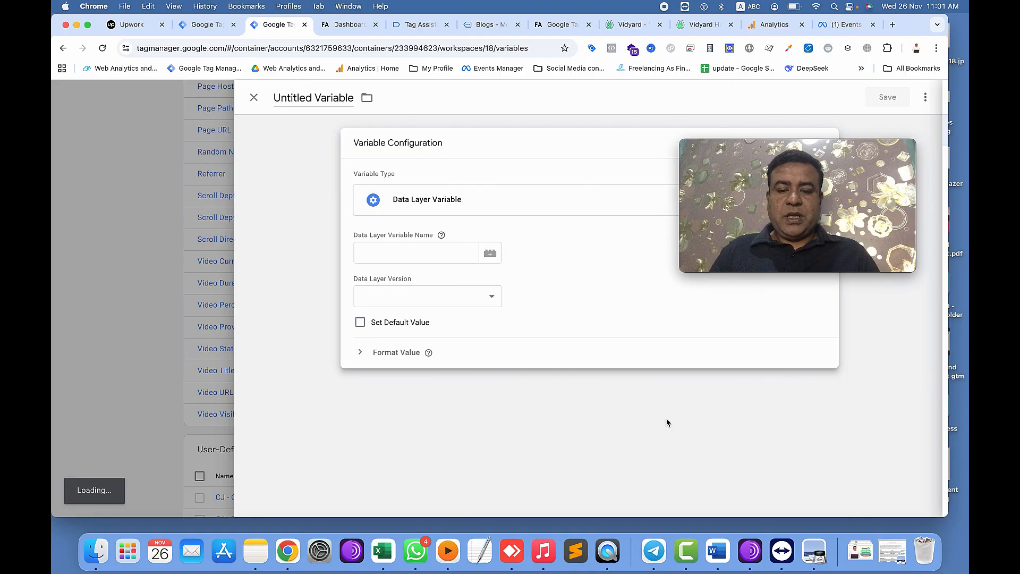
pyautogui.click(417, 256)
# Name the videoAction variable "Vidyard videoAction" and save it
pyautogui.click(317, 98)
pyautogui.write('Vid')
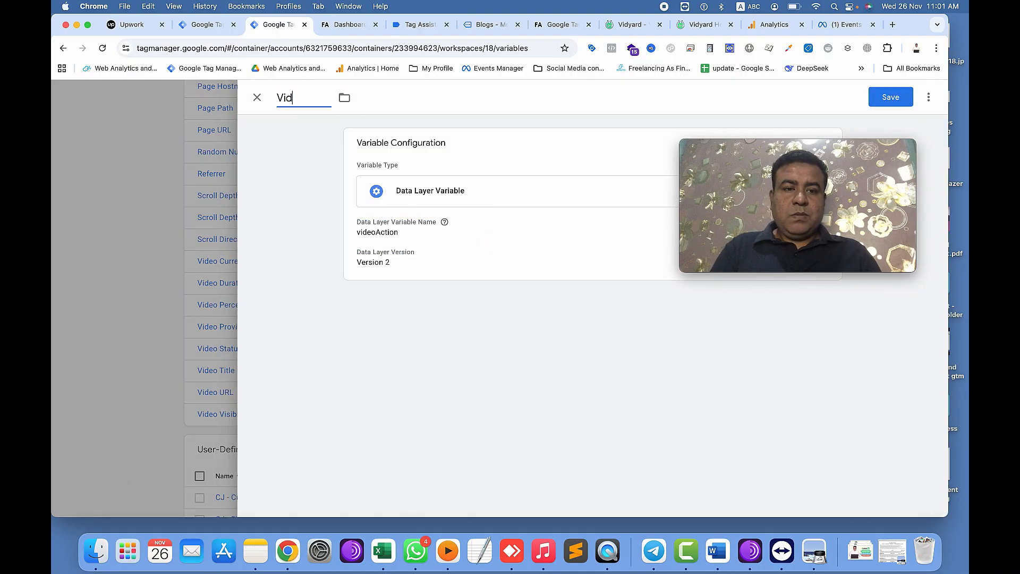
pyautogui.write('yard')
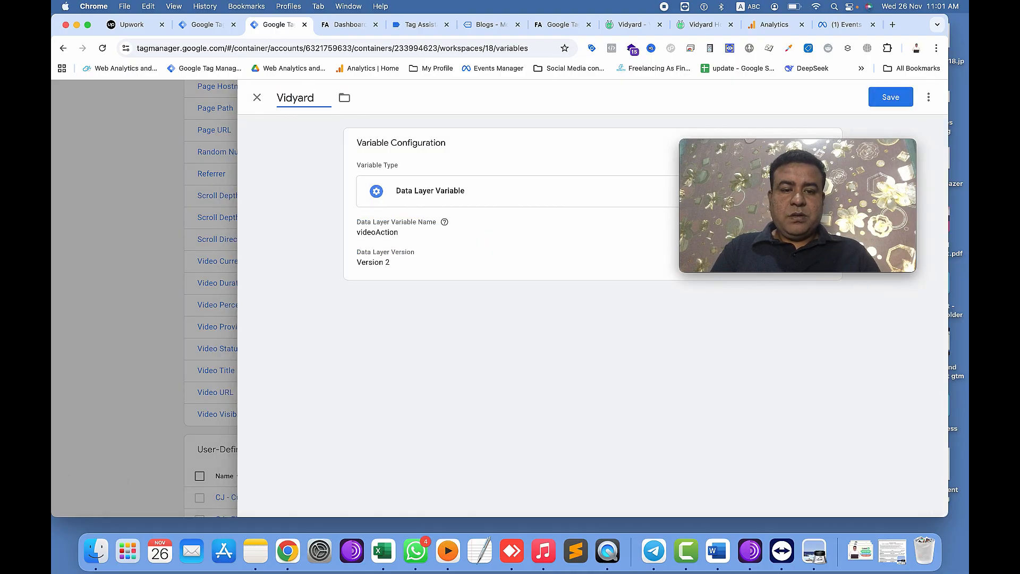
pyautogui.write('videoAction')
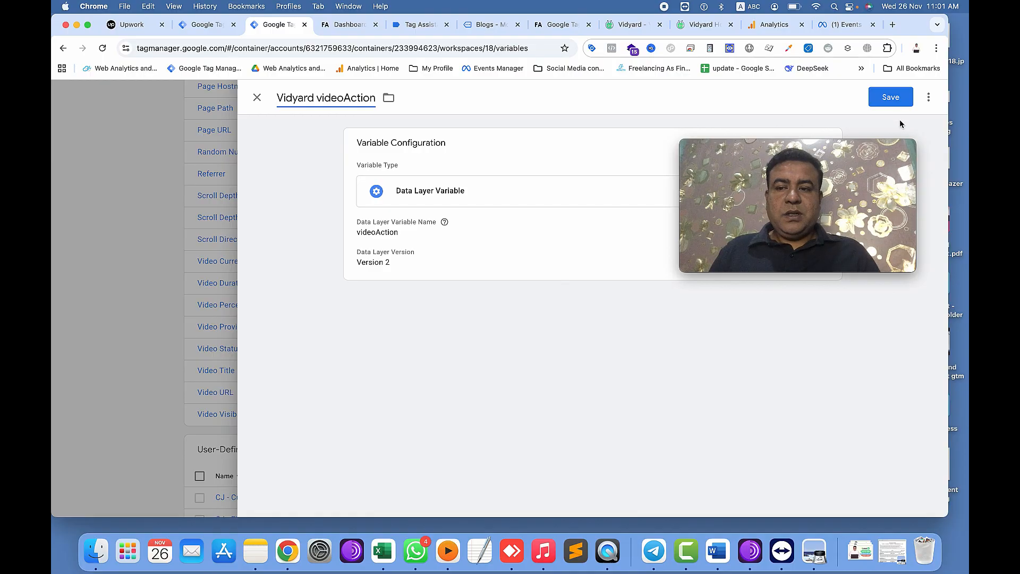
pyautogui.click(892, 98)
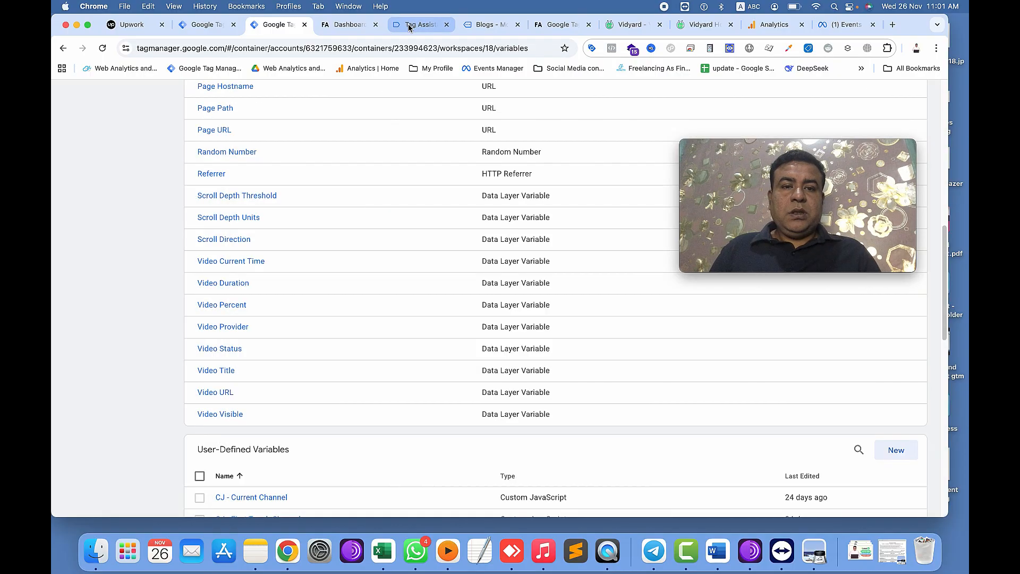
# Set up a user-defined Data Layer Variable that reads videoID, using the key copied from the vidyardVideo event in Tag Assistant
pyautogui.click(420, 24)
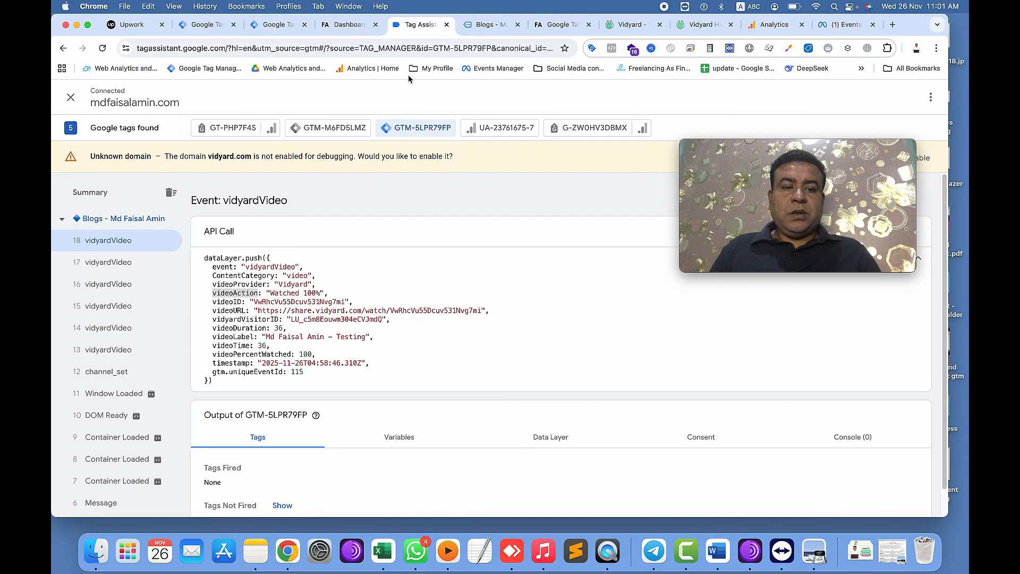
pyautogui.doubleClick(227, 302)
pyautogui.press('super+c')
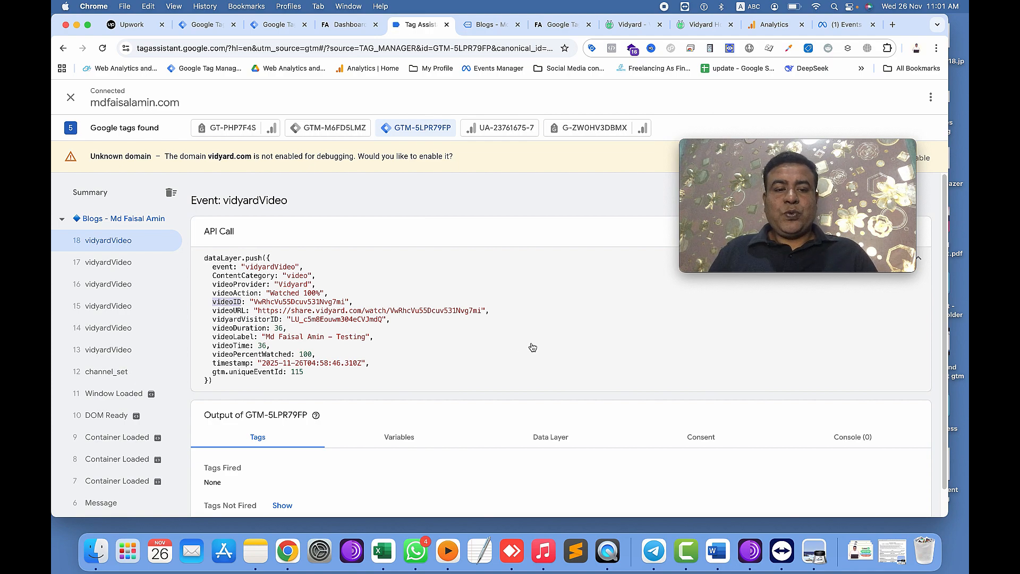
pyautogui.click(493, 31)
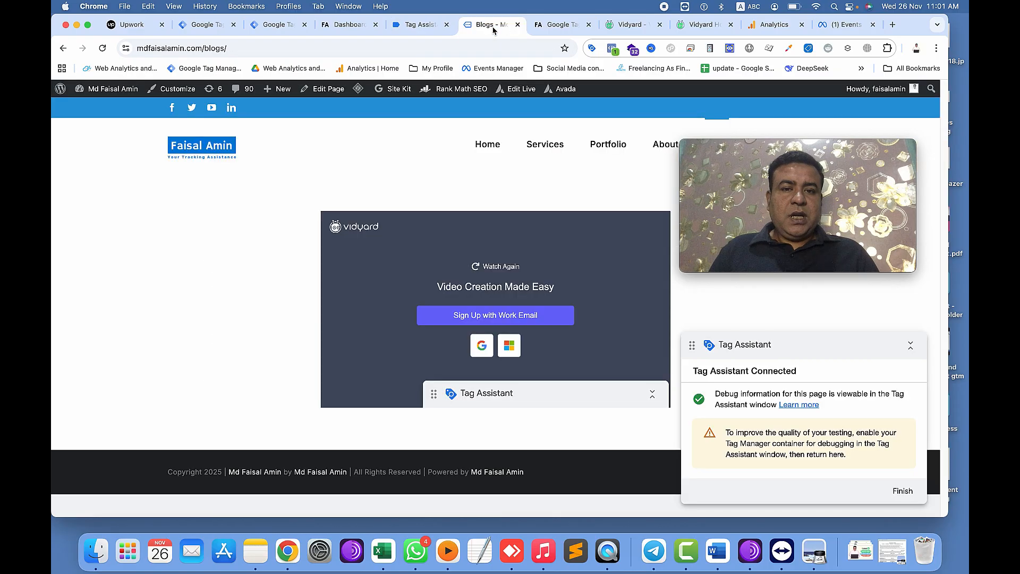
pyautogui.click(274, 26)
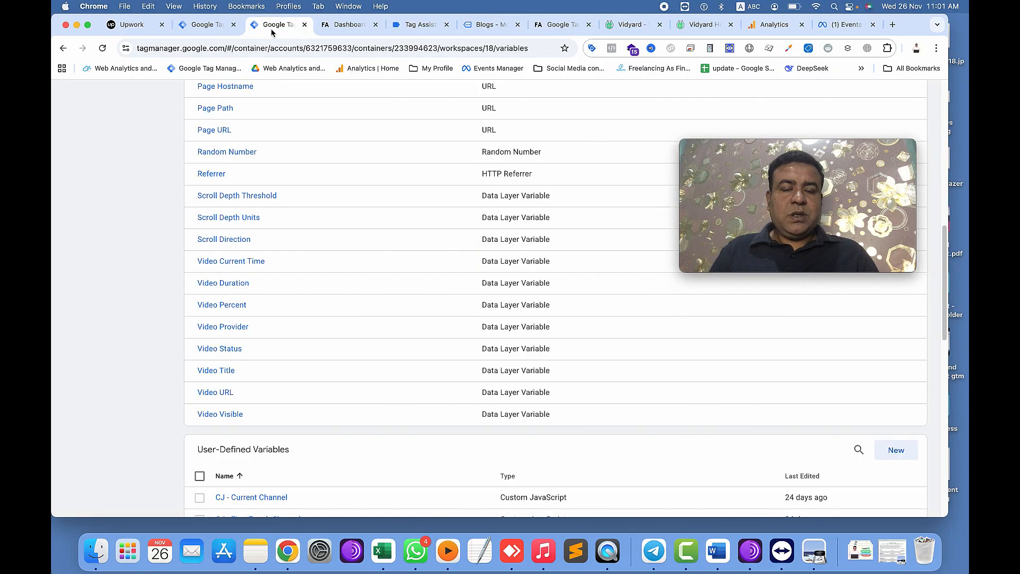
pyautogui.click(896, 450)
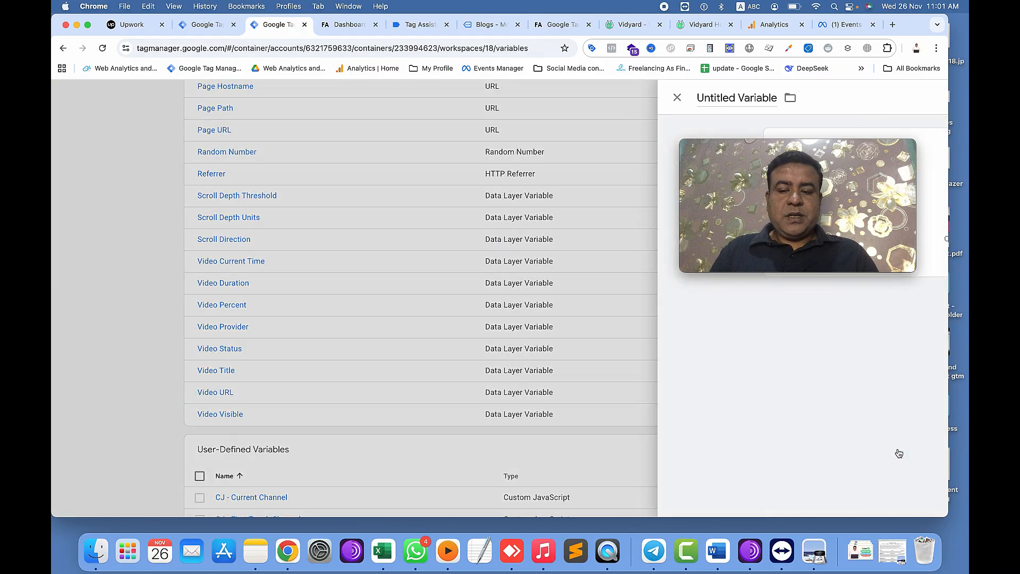
pyautogui.click(593, 195)
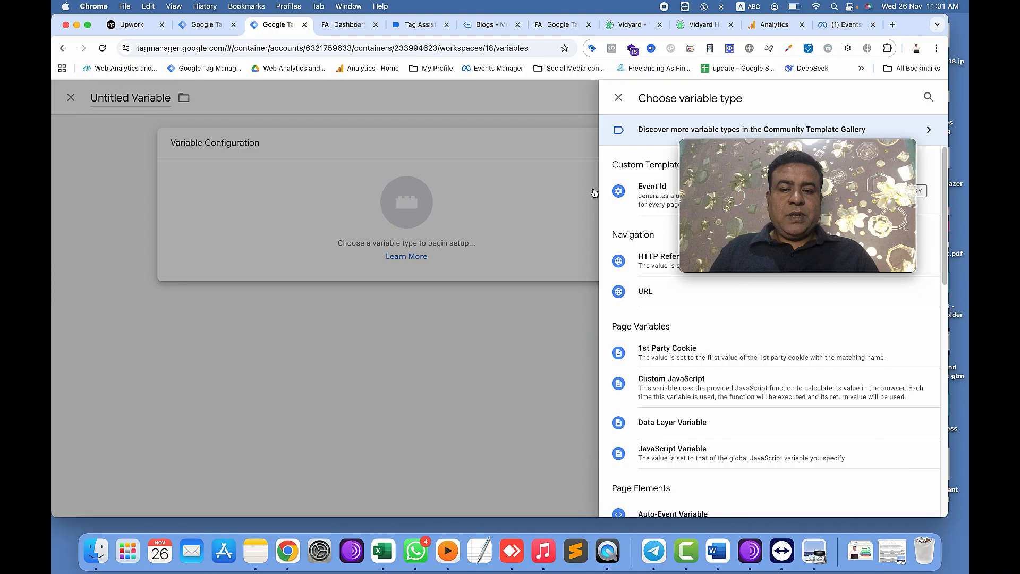
pyautogui.click(674, 425)
pyautogui.click(408, 245)
pyautogui.press('super+v')
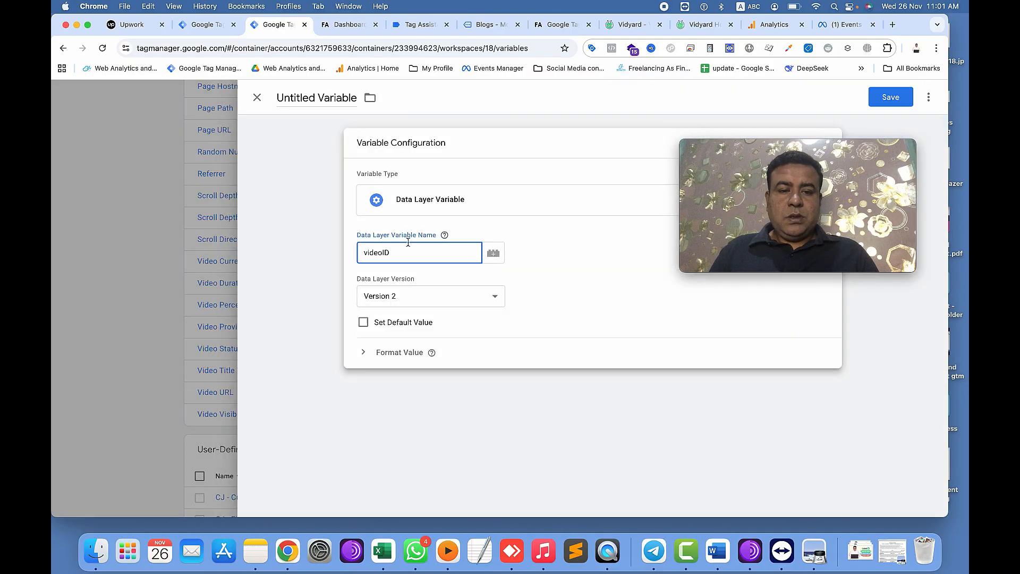
# Name the videoID variable "Vidyard Video id" and save it
pyautogui.click(318, 97)
pyautogui.write('Vidya')
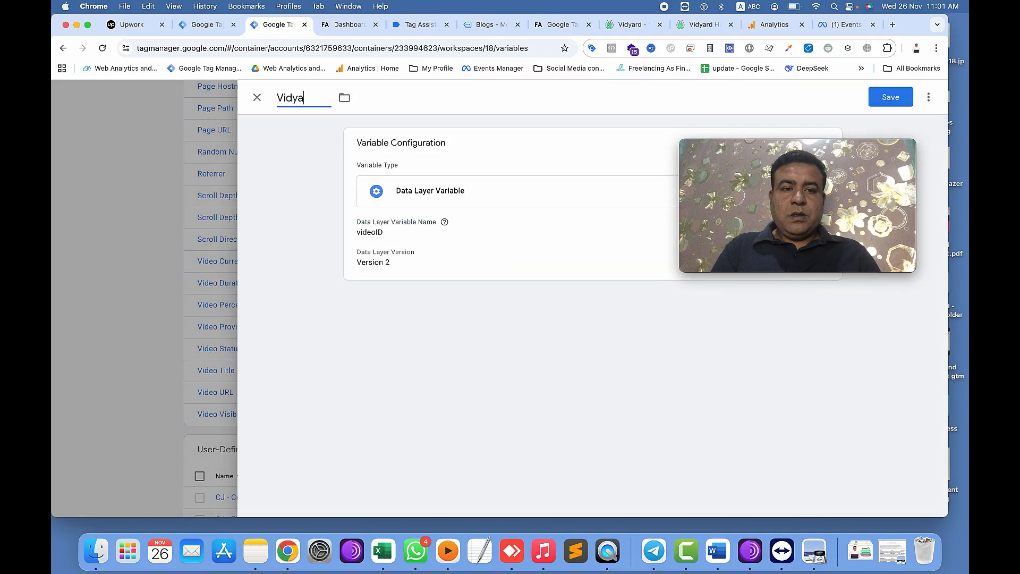
pyautogui.write('rd Video id')
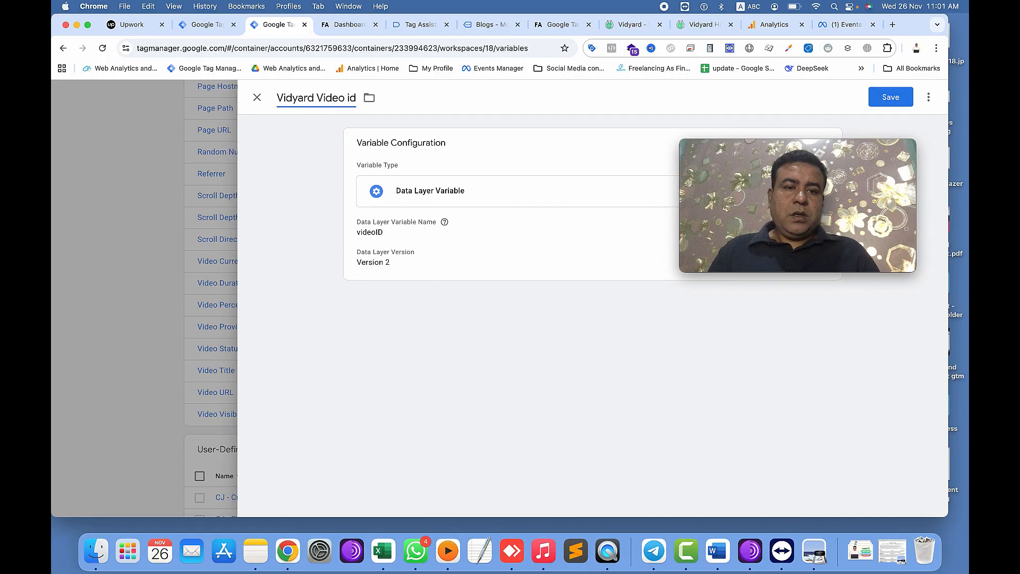
pyautogui.click(880, 102)
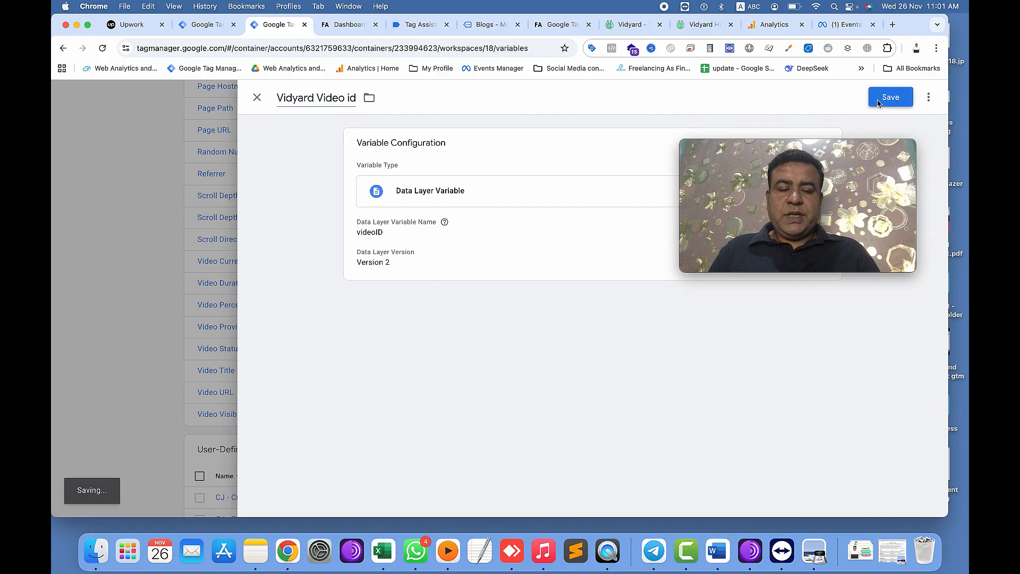
# Copy the videoURL key from the vidyardVideo event in Tag Assistant into a new user-defined Data Layer Variable in Tag Manager
pyautogui.click(420, 24)
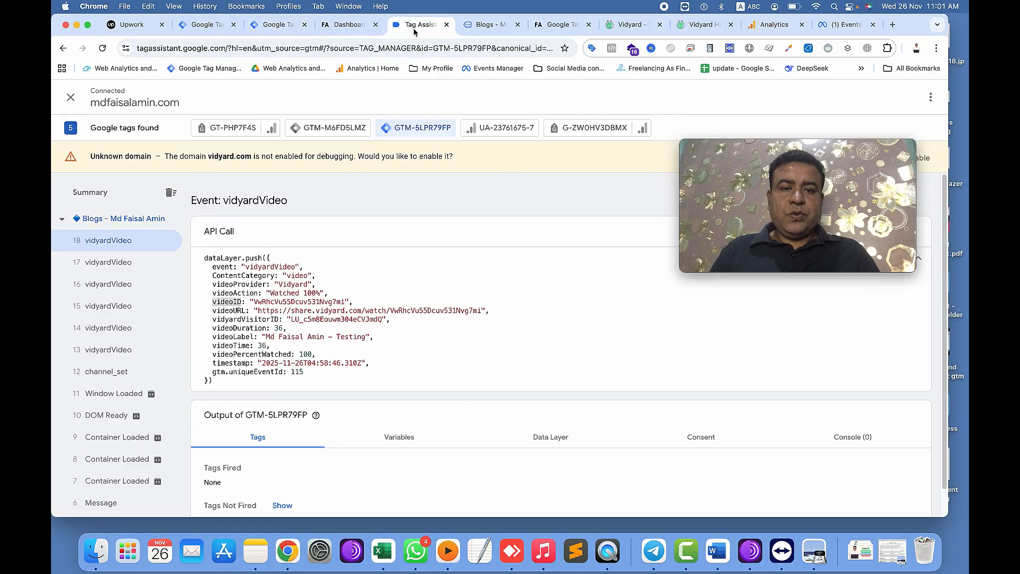
pyautogui.doubleClick(228, 302)
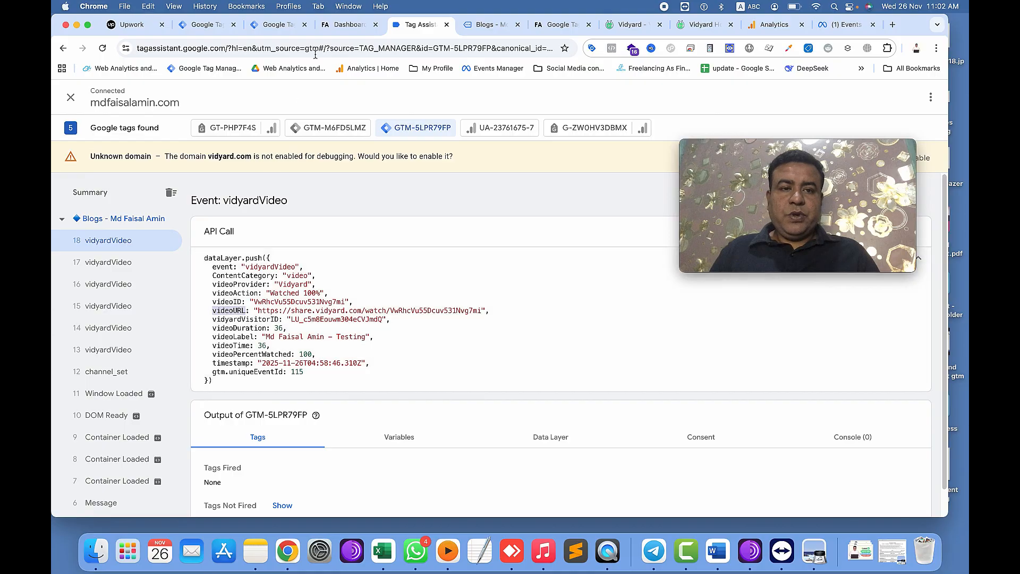
pyautogui.click(276, 24)
pyautogui.click(895, 451)
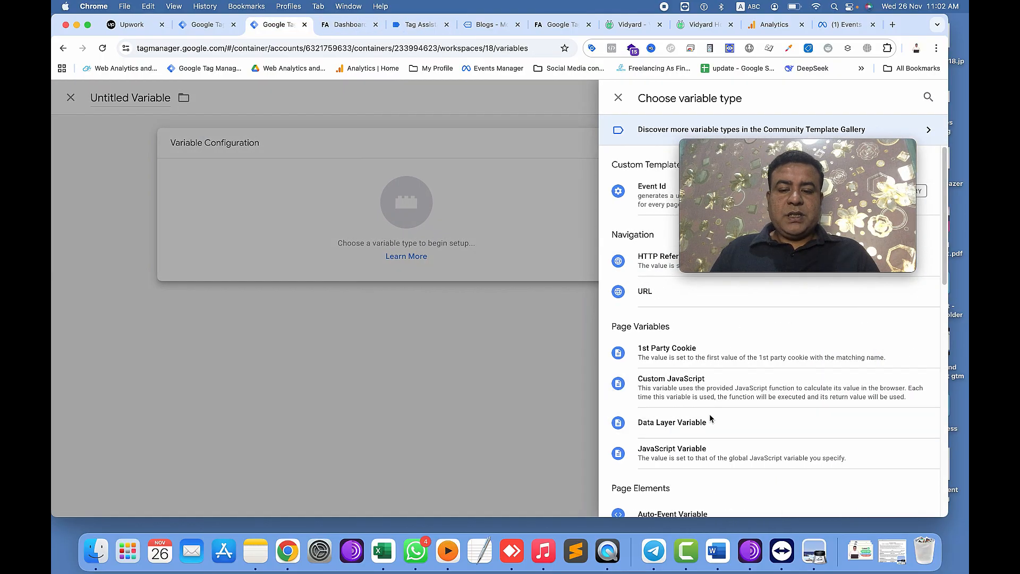
pyautogui.click(711, 420)
pyautogui.write('videoURL')
# Name the videoURL variable "Vidyard videoURL" and save it
pyautogui.click(326, 99)
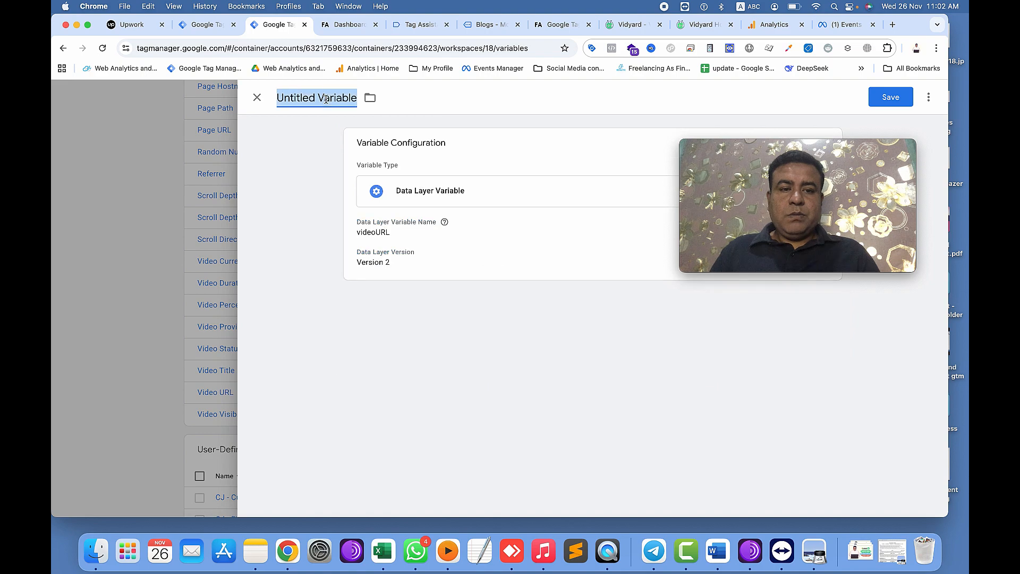
pyautogui.write('Vidy')
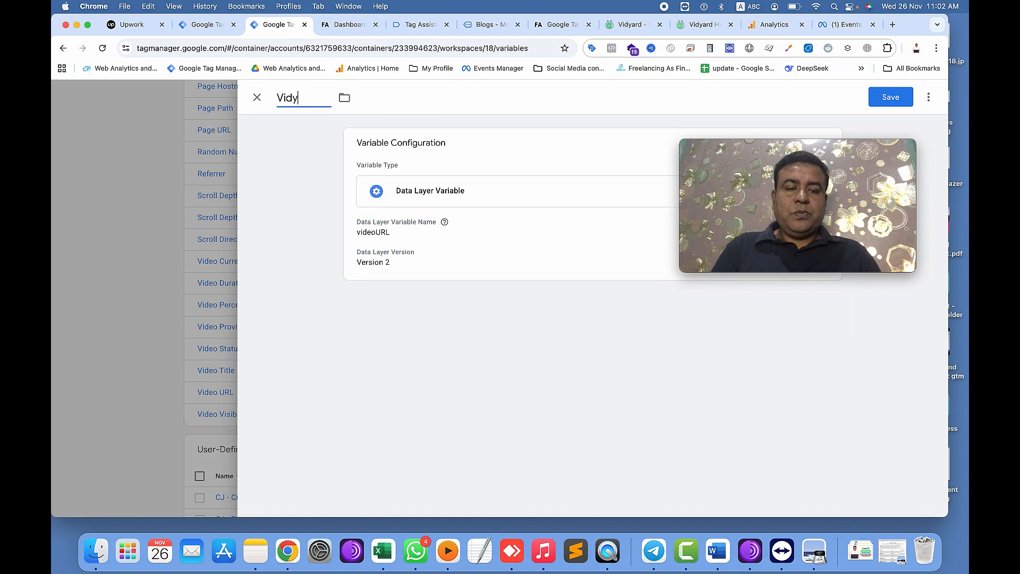
pyautogui.write('ard videoURL')
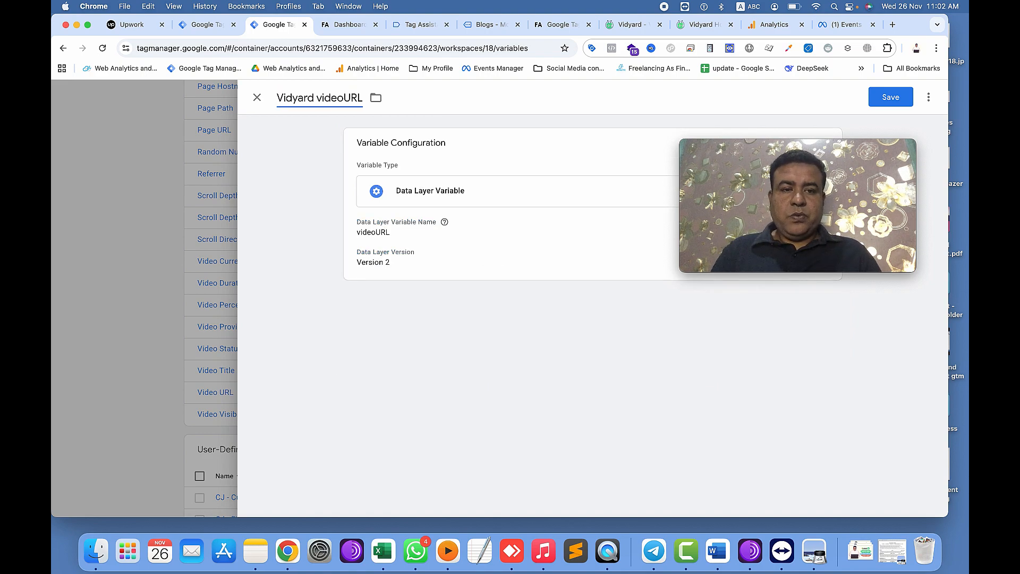
pyautogui.click(887, 98)
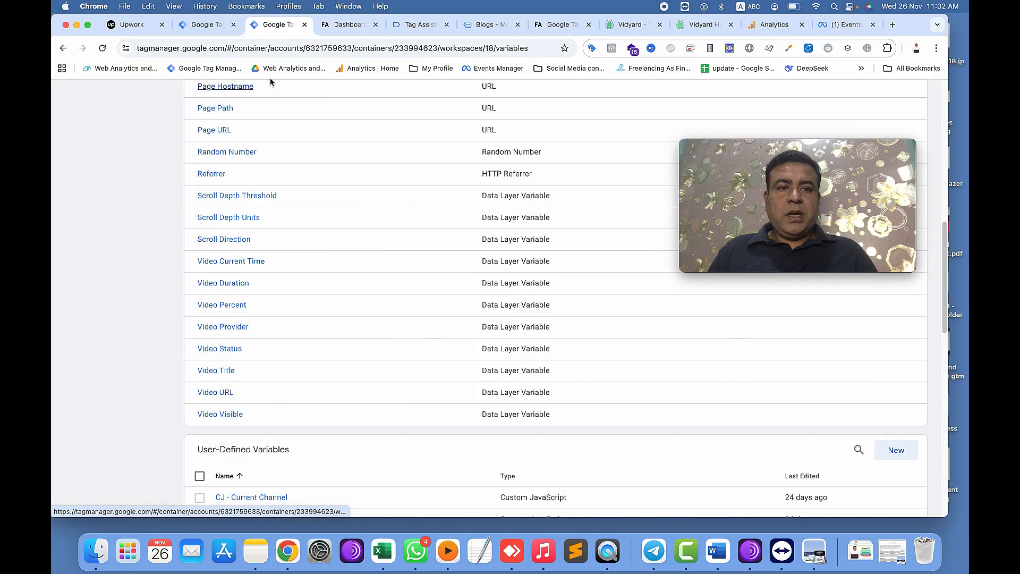
# Set up another user-defined Data Layer Variable that reads the vidyardVisitorID key copied from the vidyardVideo event in Tag Assistant
pyautogui.click(210, 27)
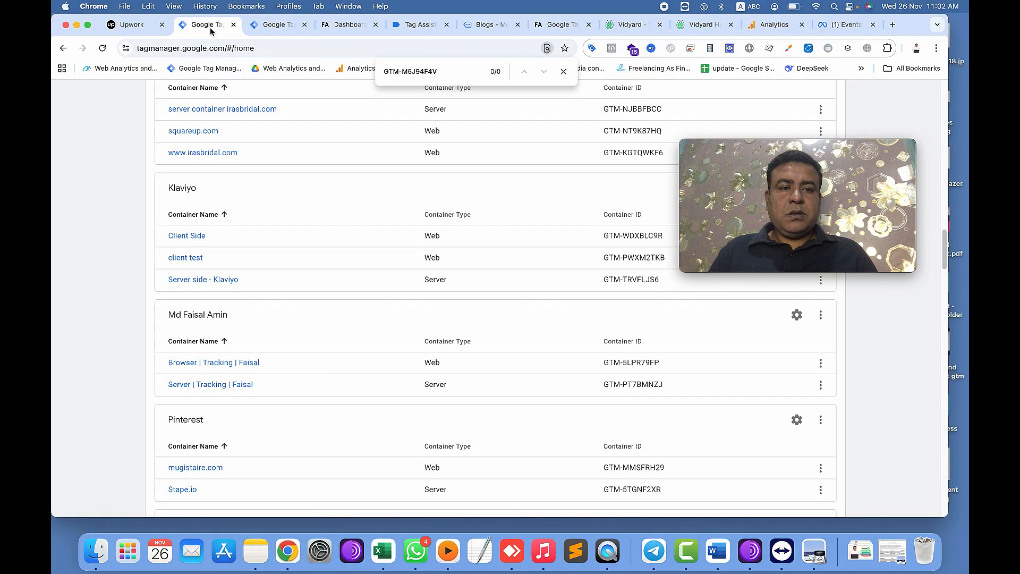
pyautogui.click(420, 25)
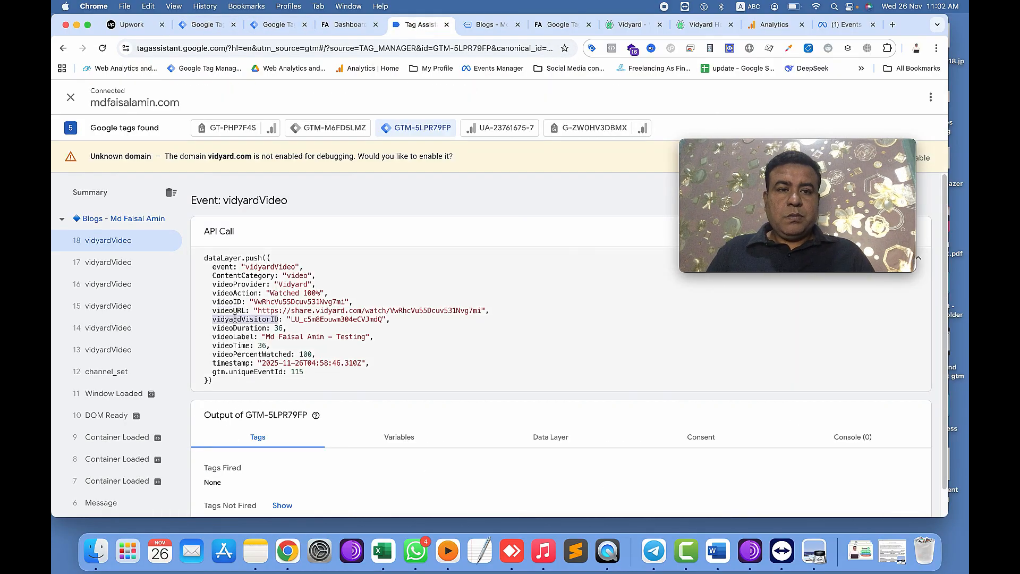
pyautogui.click(273, 25)
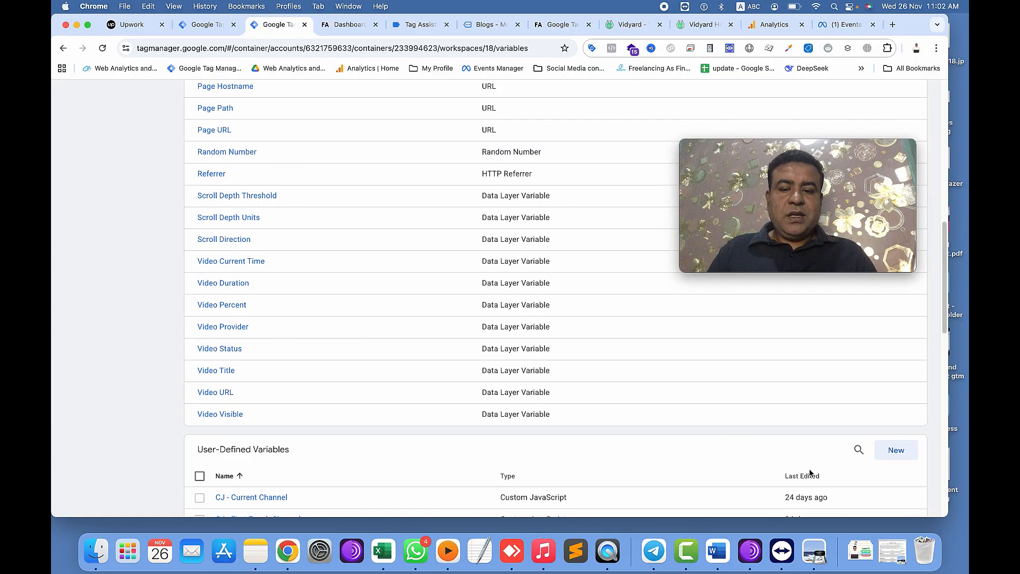
pyautogui.scroll(-3, 868, 390)
pyautogui.moveTo(841, 182)
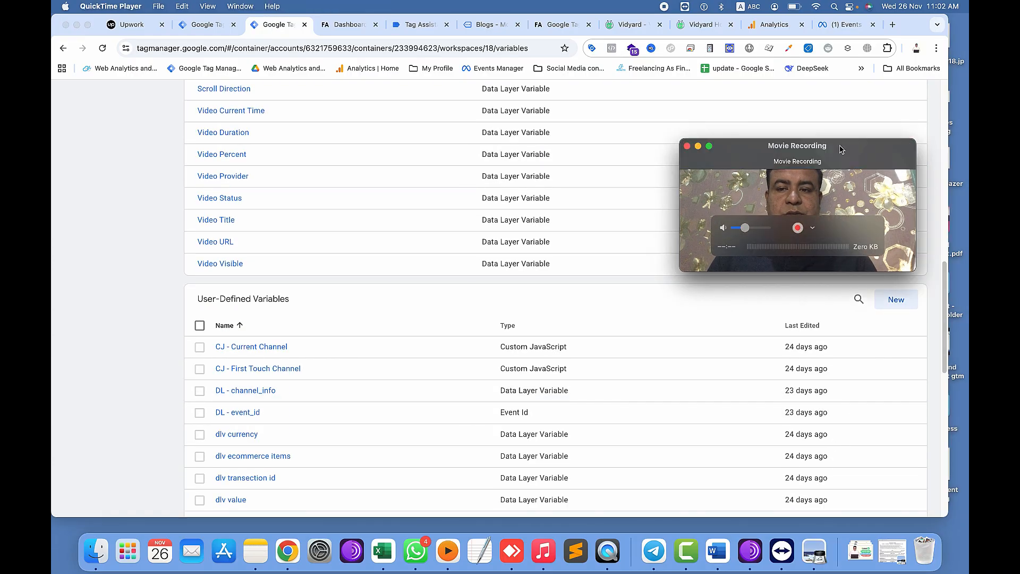
pyautogui.click(897, 300)
pyautogui.click(594, 189)
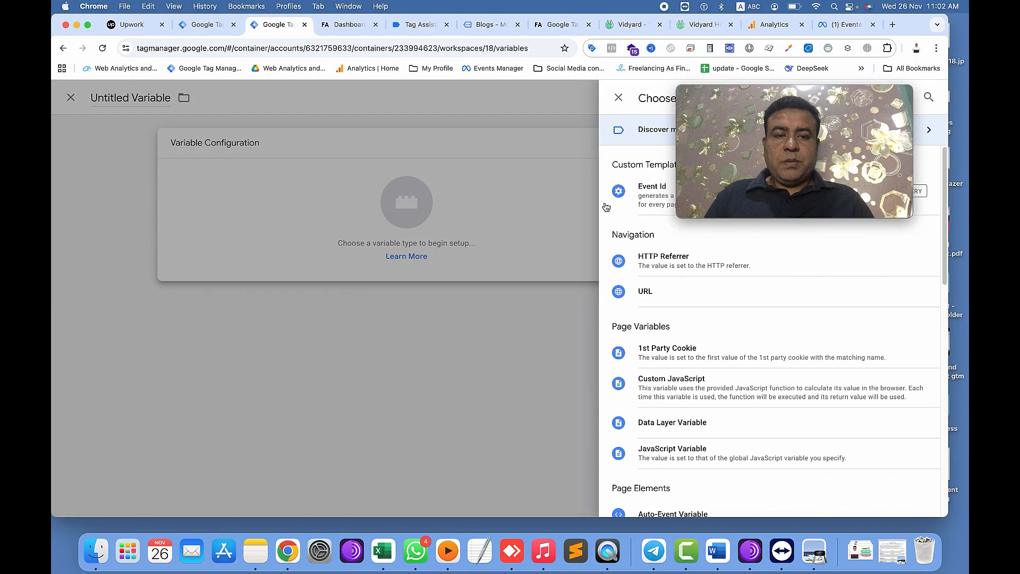
pyautogui.click(698, 428)
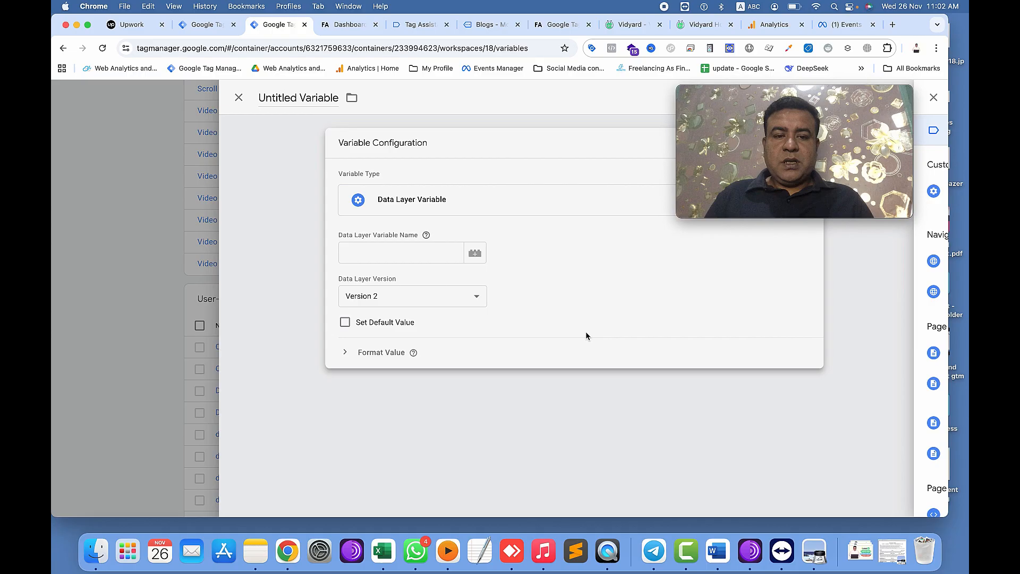
pyautogui.click(451, 257)
pyautogui.write('vidyardVisitorID')
# Name the vidyardVisitorID variable "Vidyard VisitorID" and save it
pyautogui.click(299, 97)
pyautogui.write('Vidyard')
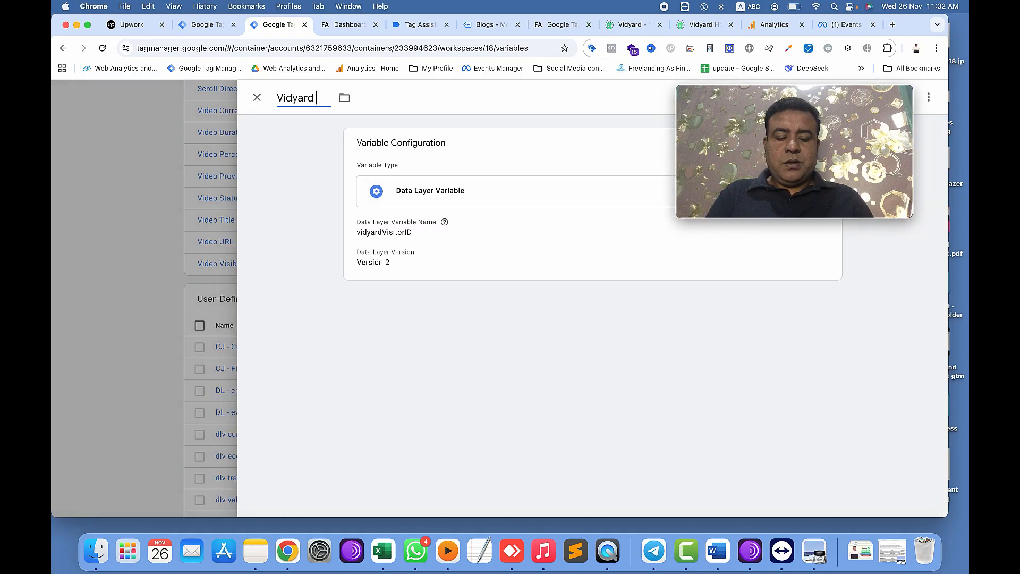
pyautogui.write(' VisitorID')
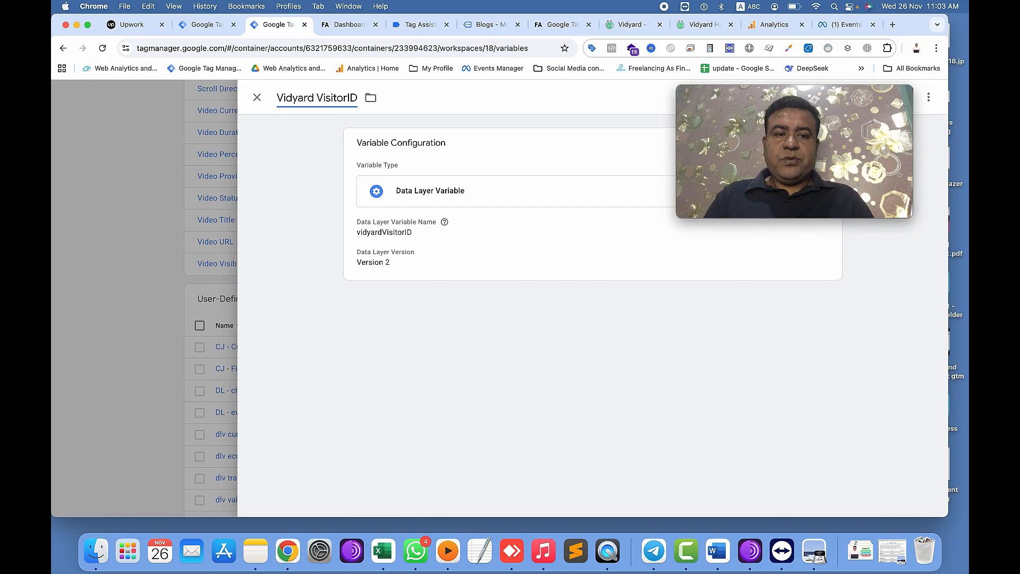
pyautogui.moveTo(765, 171); pyautogui.dragTo(821, 208)
pyautogui.click(891, 100)
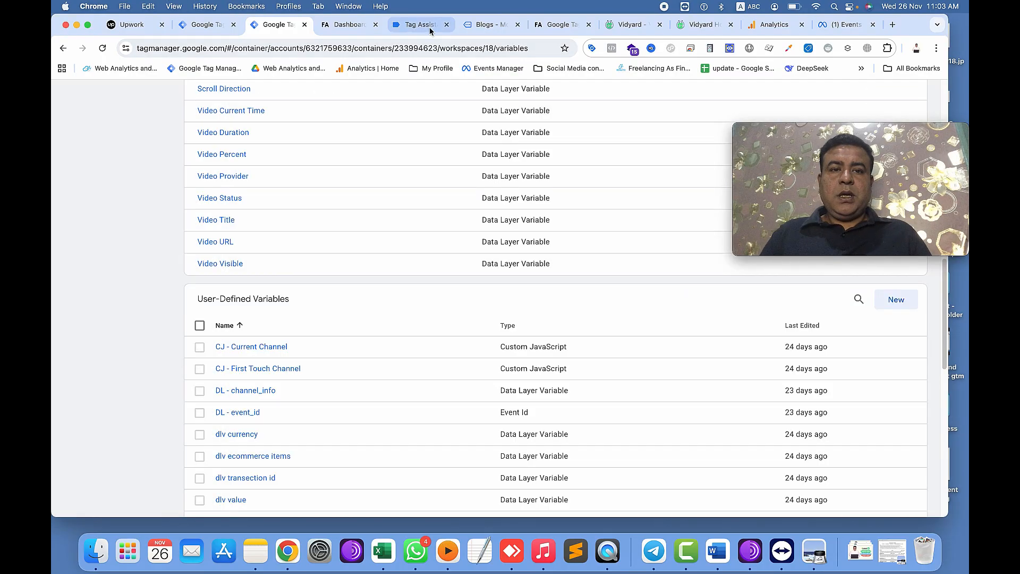
# Create a user-defined Data Layer Variable reading videoDuration, with the key copied from the vidyardVideo event in Tag Assistant
pyautogui.click(426, 25)
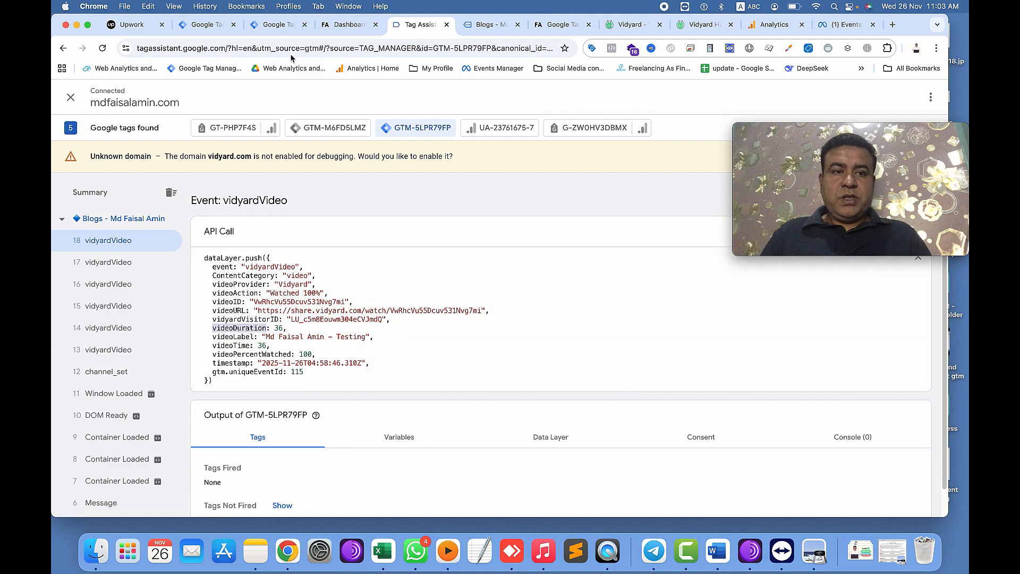
pyautogui.click(276, 25)
pyautogui.click(896, 299)
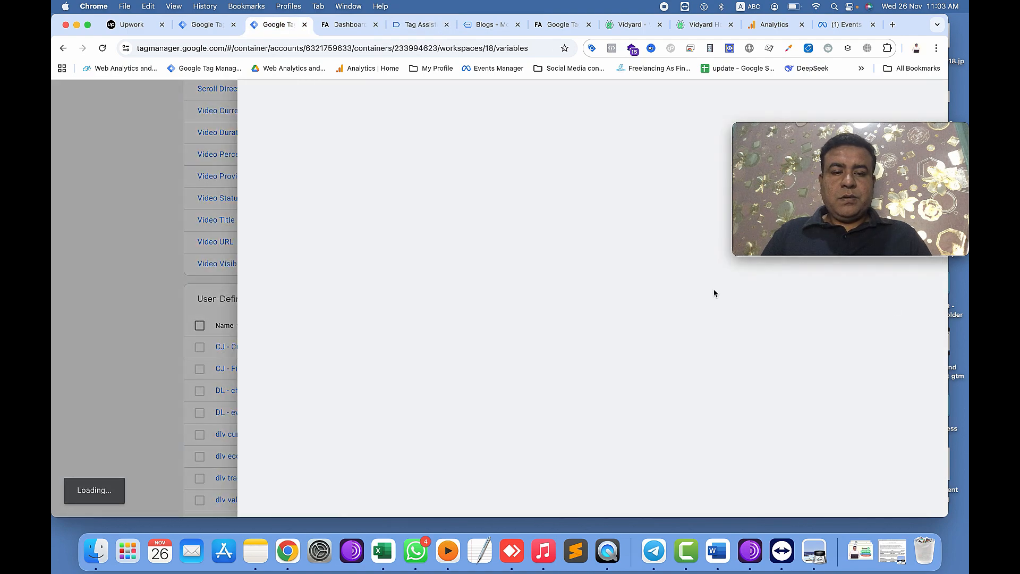
pyautogui.click(611, 246)
pyautogui.click(685, 421)
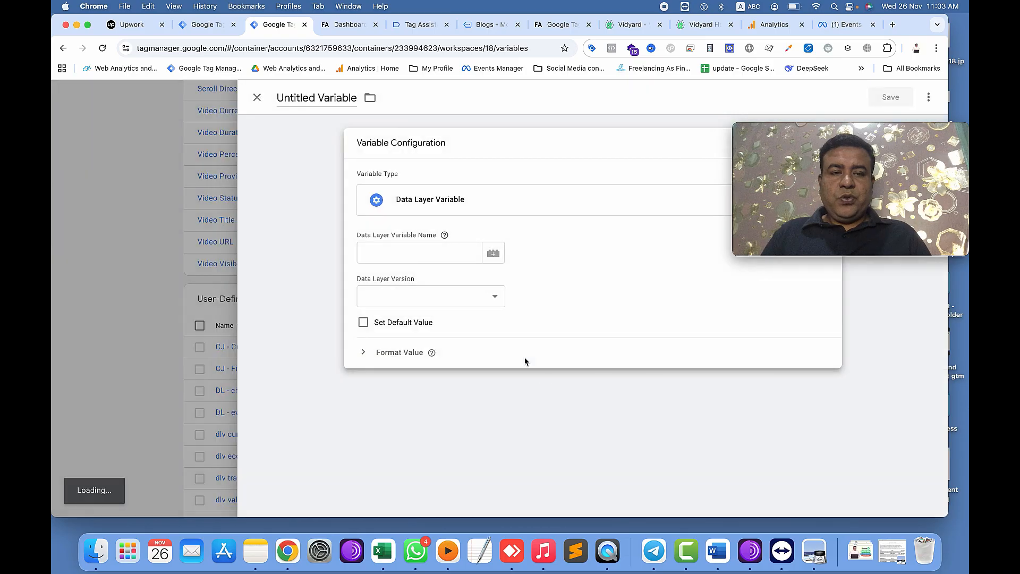
pyautogui.click(402, 248)
pyautogui.write('videoDuration')
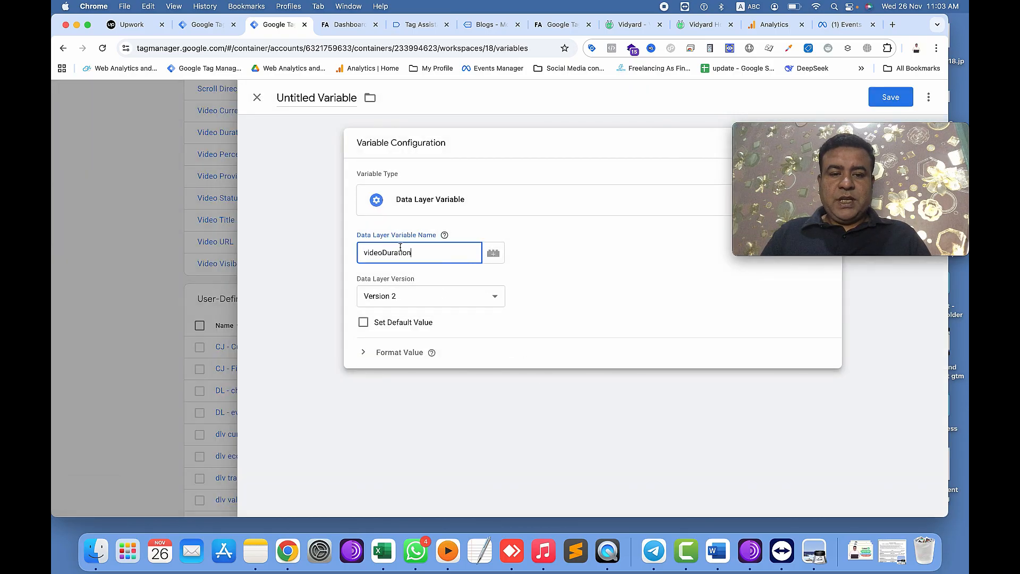
# Name the videoDuration variable with a "vidyard" prefix and save it
pyautogui.tripleClick(317, 100)
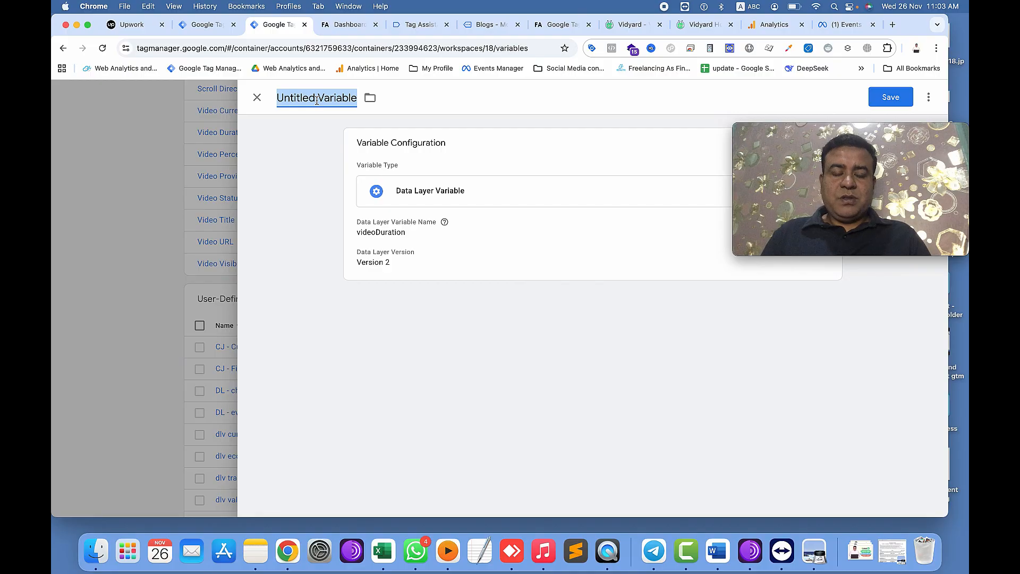
pyautogui.write('vidyard')
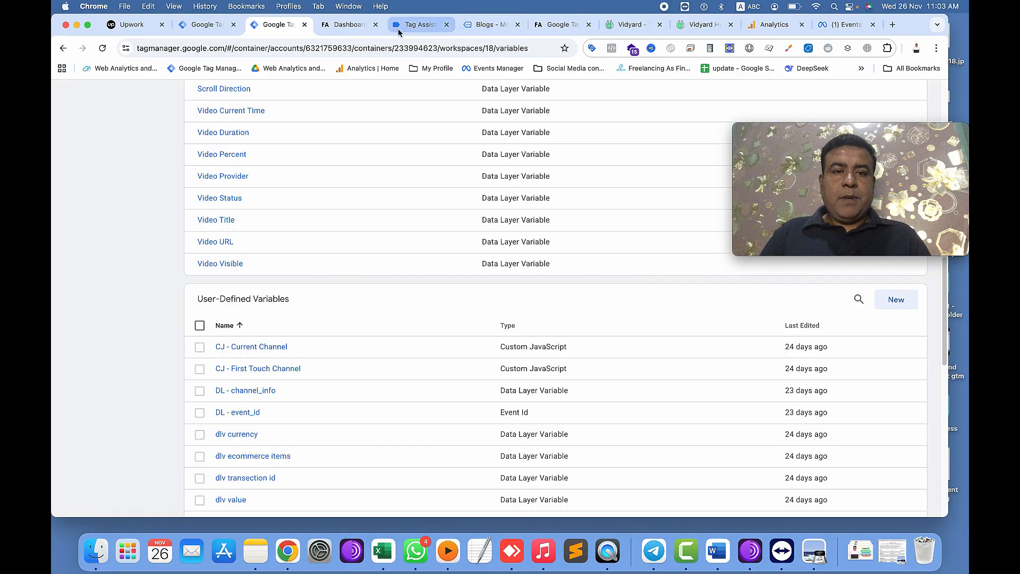
# Create a user-defined Data Layer Variable reading videoLabel, with the key copied from the vidyardVideo event in Tag Assistant
pyautogui.click(399, 28)
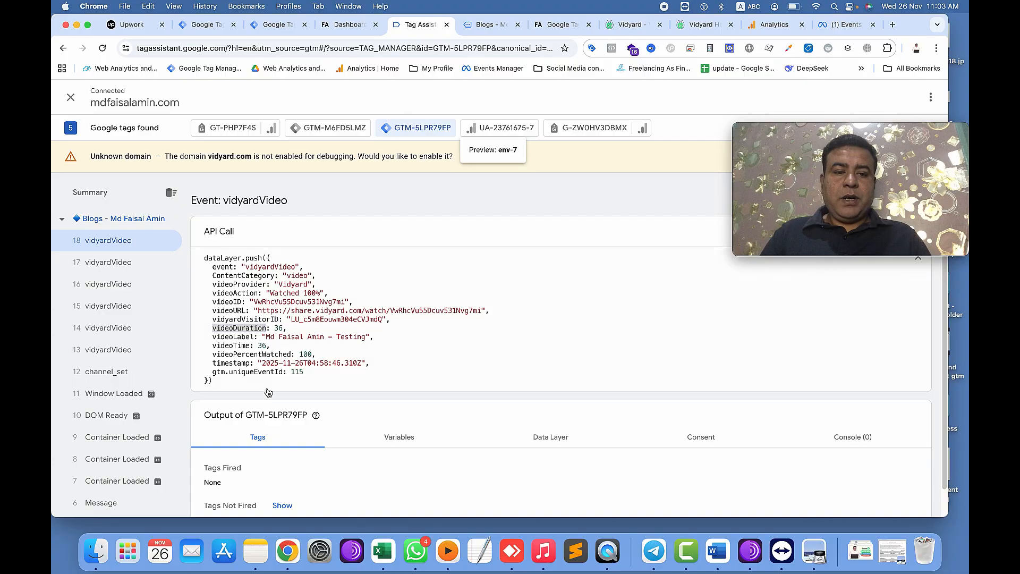
pyautogui.doubleClick(228, 338)
pyautogui.press('super+c')
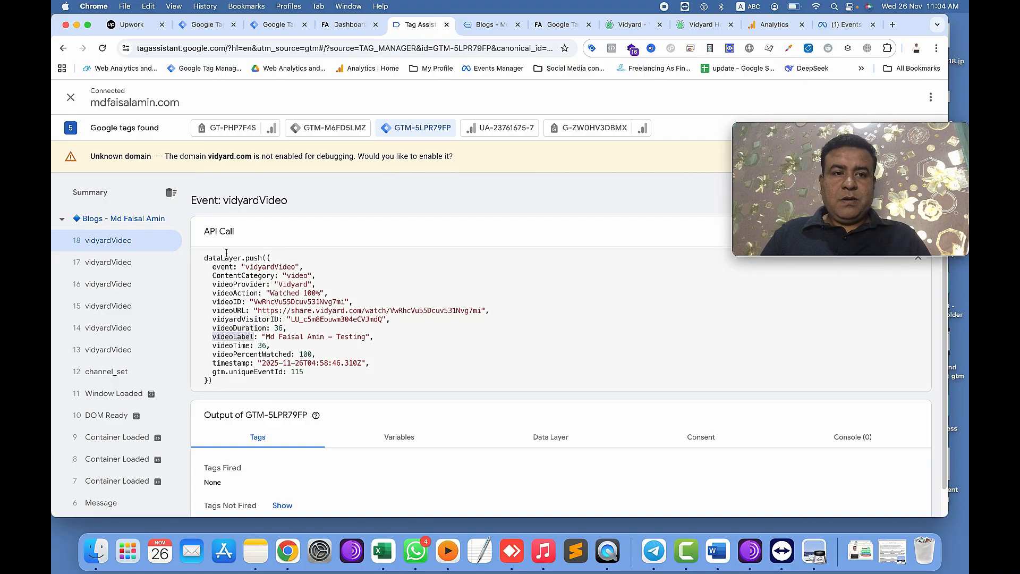
pyautogui.click(284, 30)
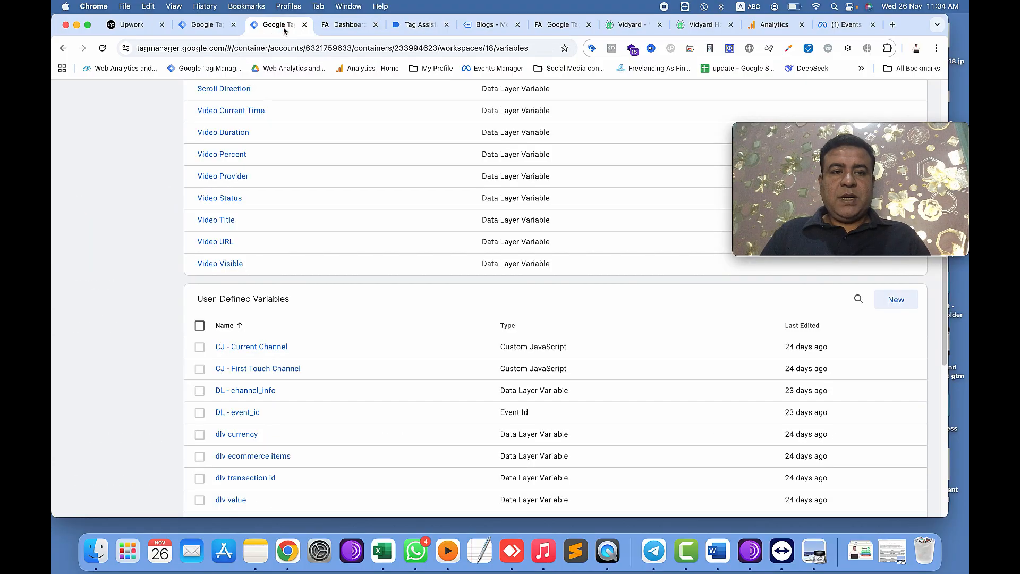
pyautogui.click(889, 301)
pyautogui.click(567, 197)
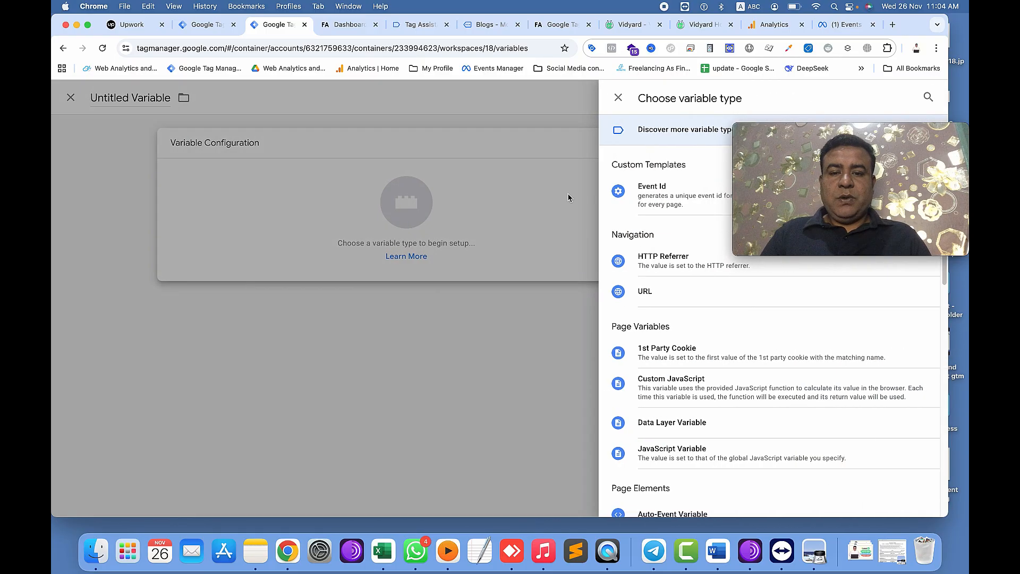
pyautogui.click(733, 423)
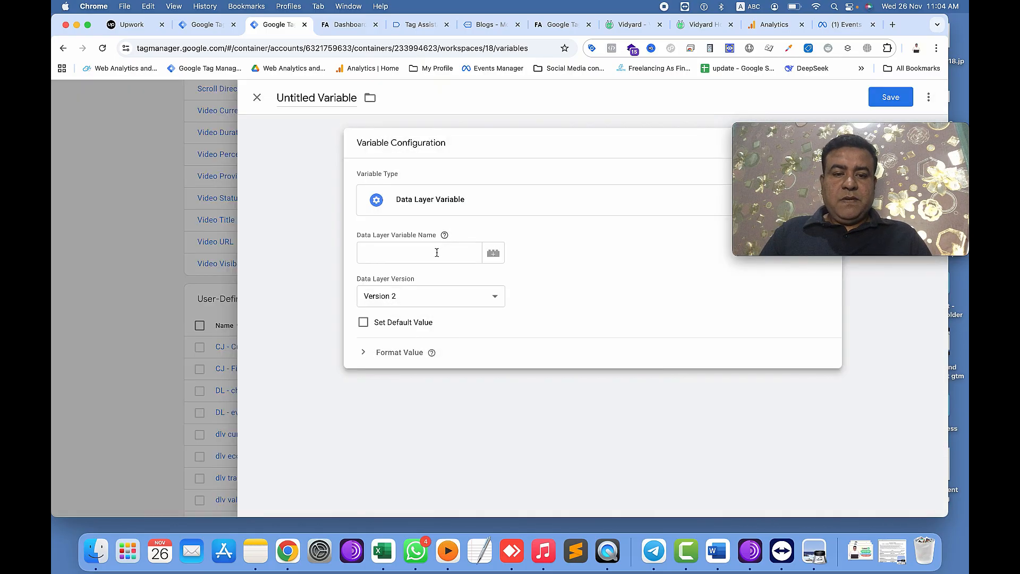
pyautogui.click(437, 253)
pyautogui.press('super+v')
# Name the videoLabel variable "vadyard videoLabel" and save it
pyautogui.click(337, 101)
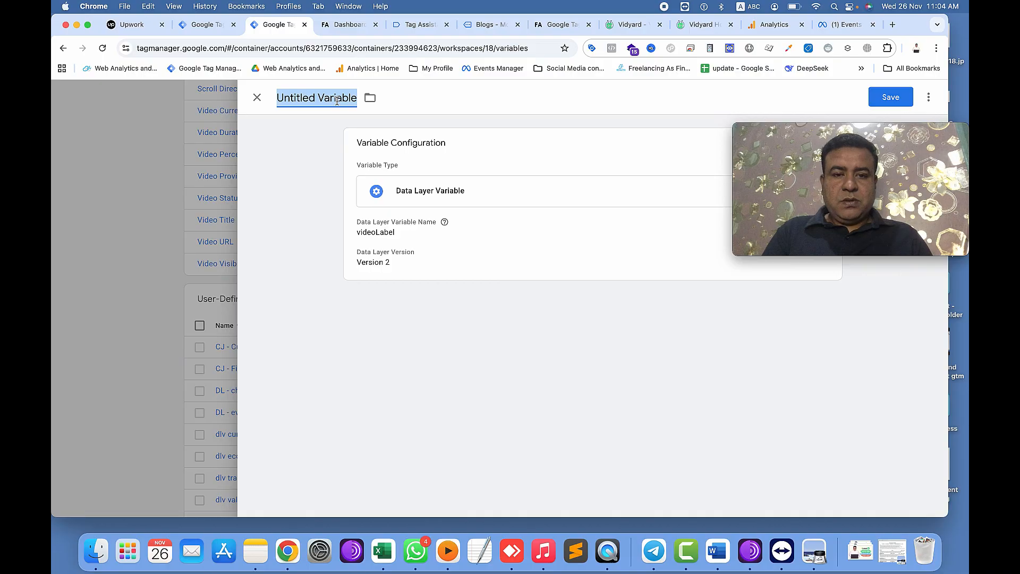
pyautogui.write('vad')
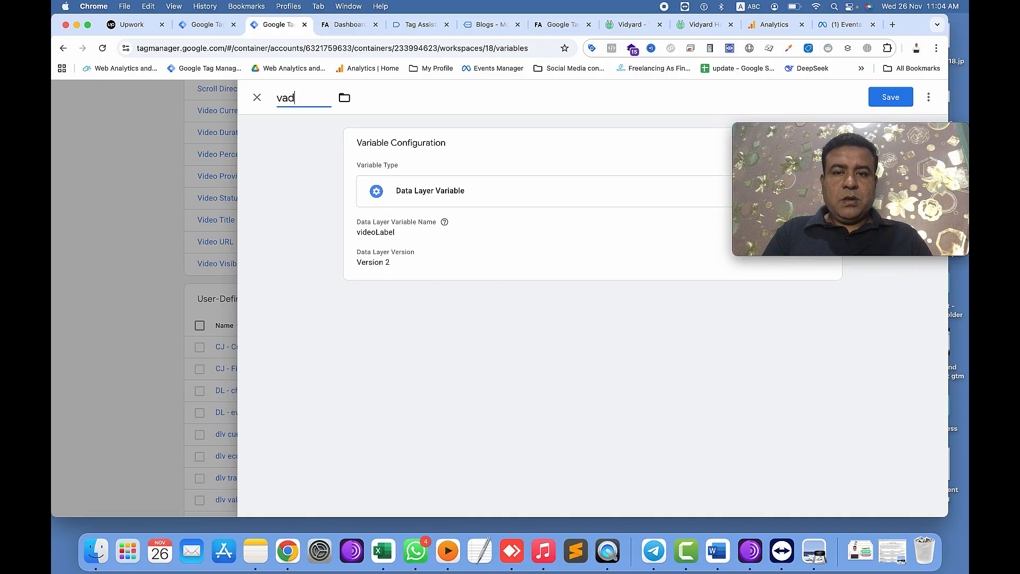
pyautogui.write('yard')
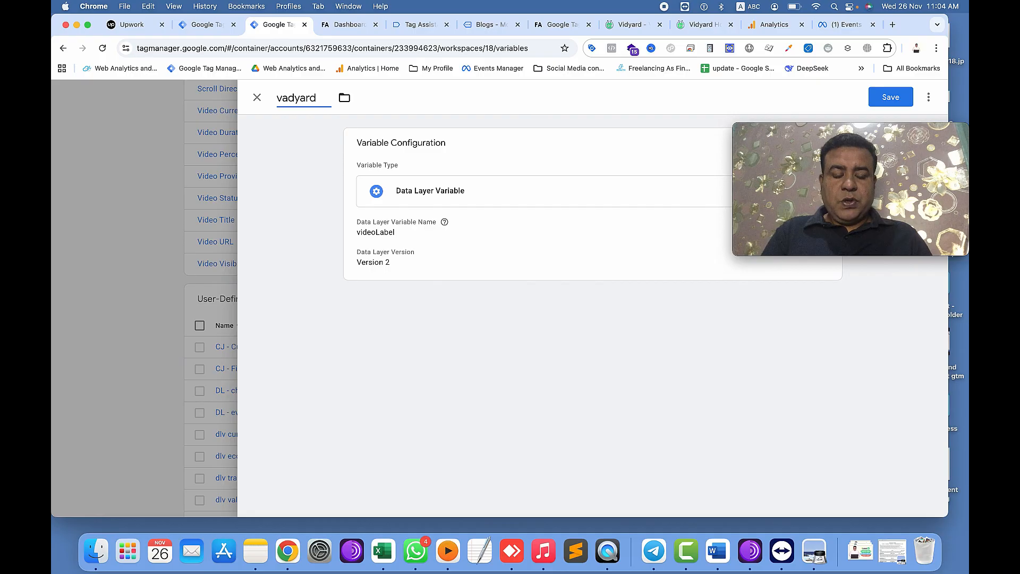
pyautogui.press('super+v')
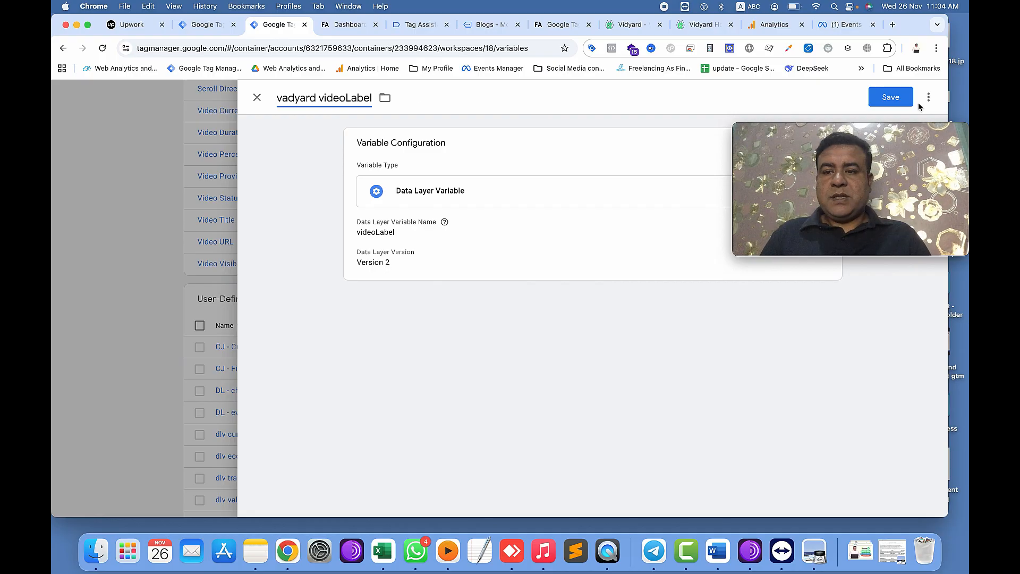
pyautogui.click(892, 97)
# Copy the videoTime key from the vidyardVideo event in Tag Assistant and create a user-defined Data Layer Variable reading it
pyautogui.click(417, 25)
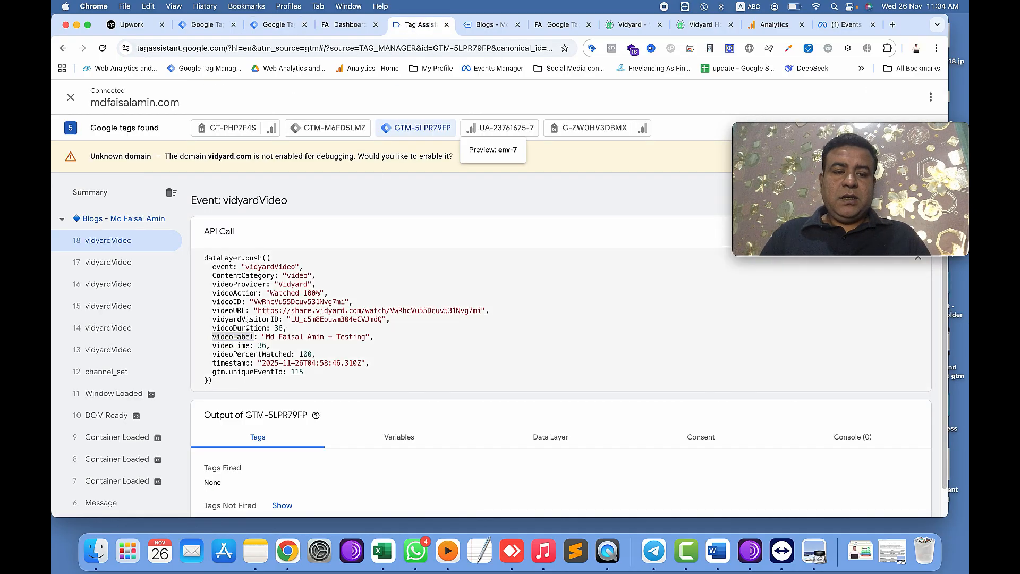
pyautogui.doubleClick(230, 346)
pyautogui.press('super+c')
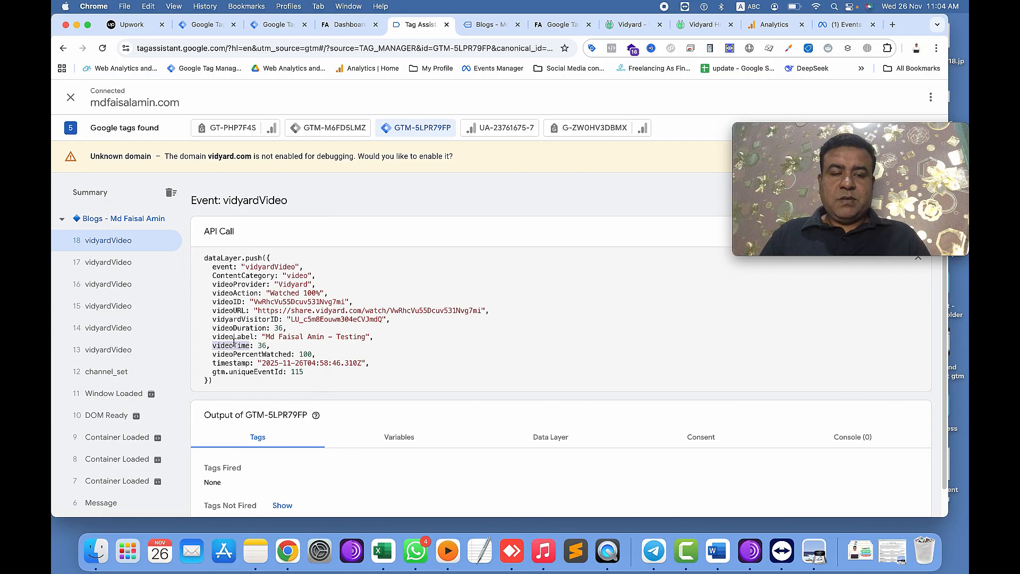
pyautogui.click(282, 25)
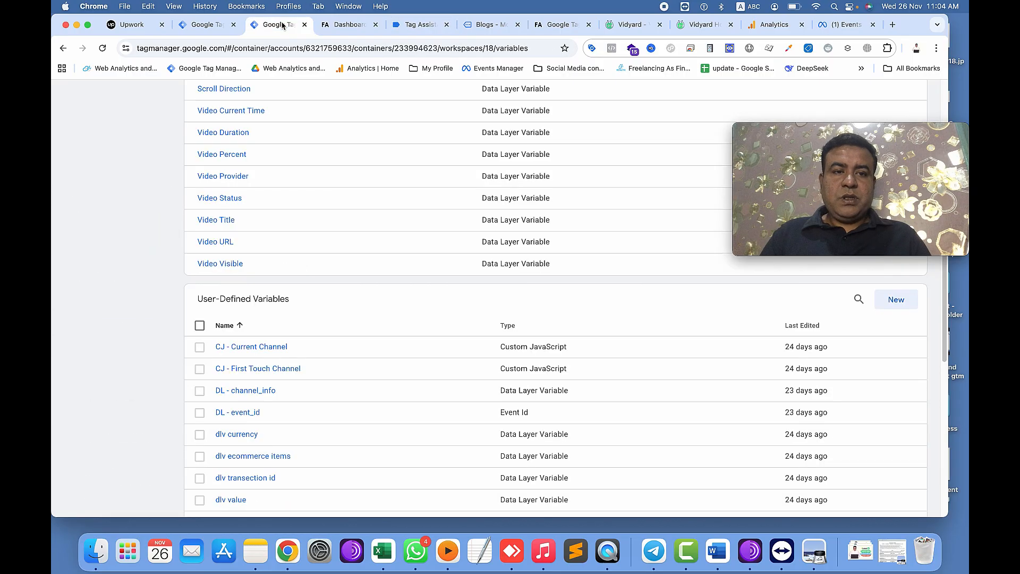
pyautogui.click(892, 300)
# Name the videoTime variable "vidyard videoTime" and save it
pyautogui.write('dyard')
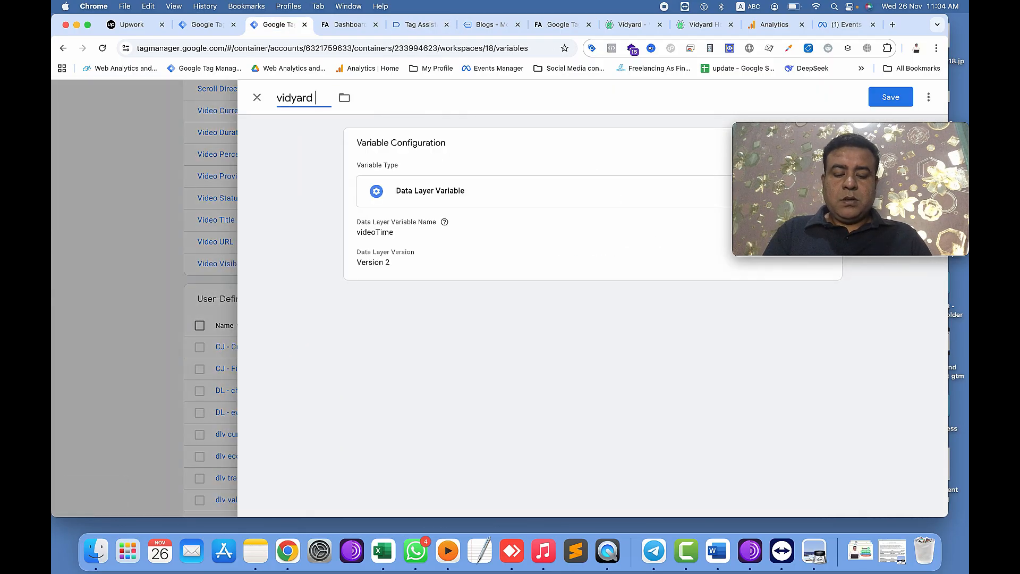
pyautogui.press('super+v')
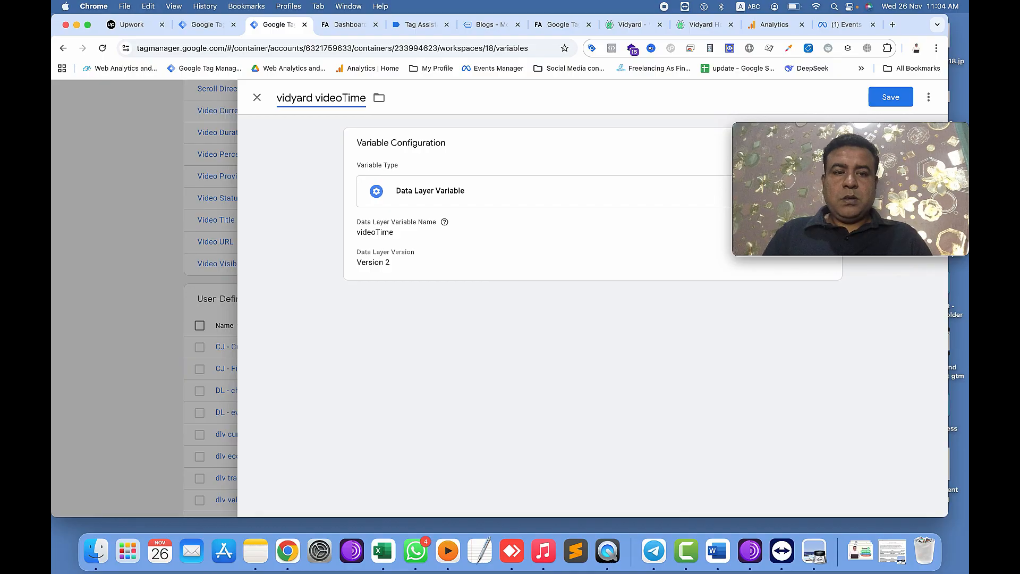
pyautogui.click(891, 97)
# Create a user-defined Data Layer Variable reading videoPercentWatched, with the key copied from the vidyardVideo event in Tag Assistant
pyautogui.hotkey('ctrl', 'Tab')
pyautogui.hotkey('ctrl', 'Tab')
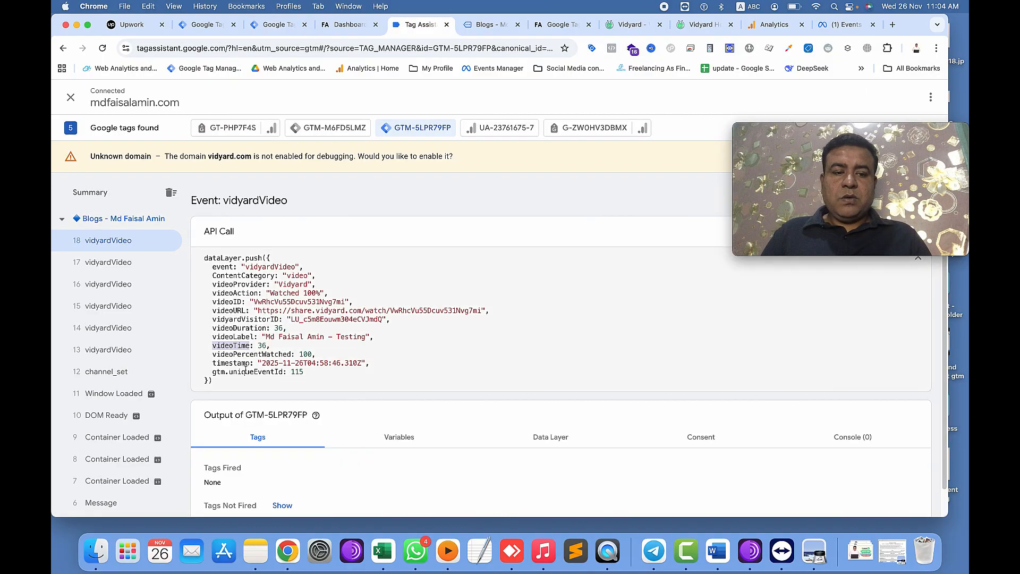
pyautogui.doubleClick(248, 354)
pyautogui.press('super+c')
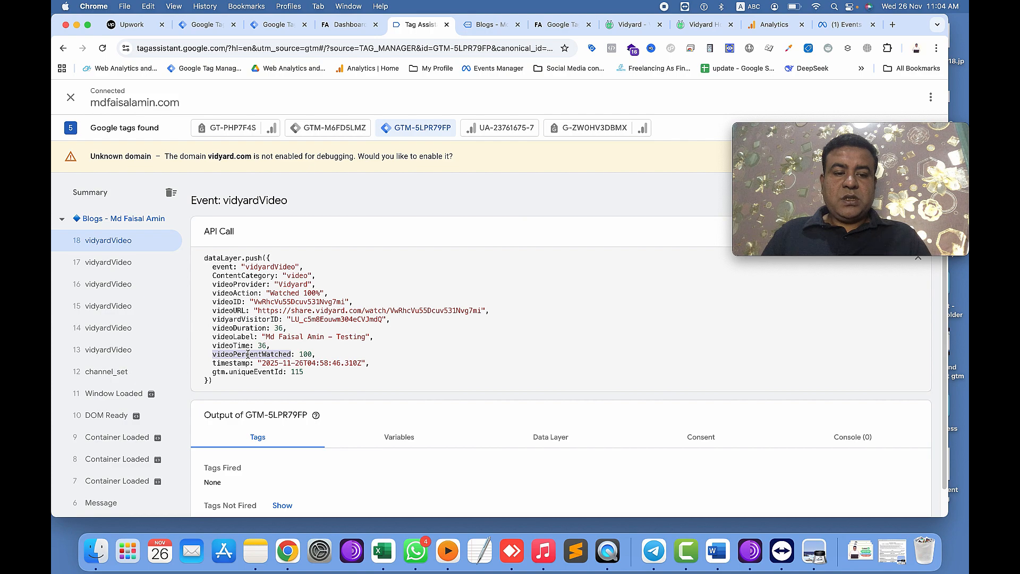
pyautogui.click(273, 26)
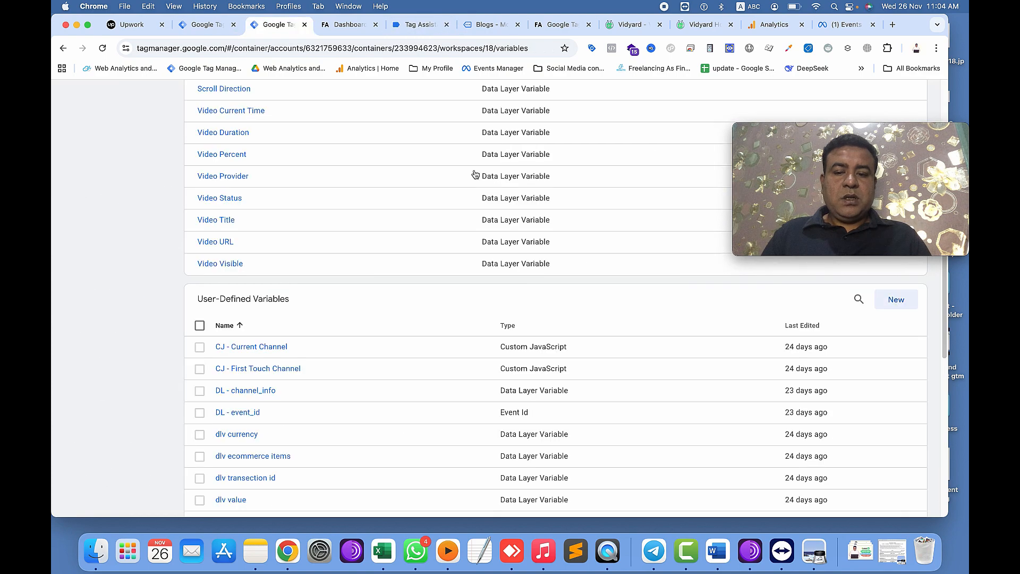
pyautogui.click(885, 304)
pyautogui.click(633, 271)
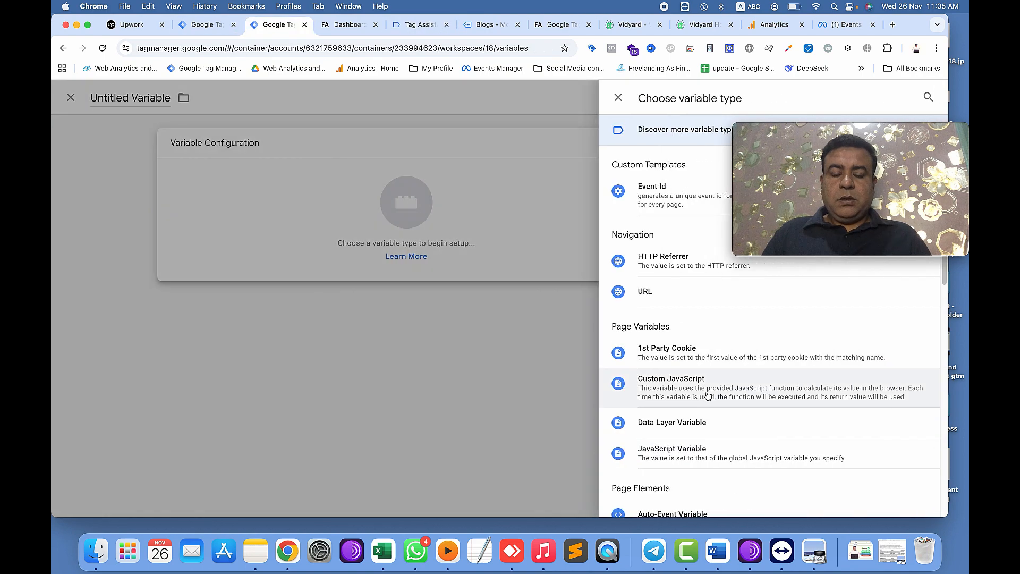
pyautogui.click(697, 434)
# Name the videoPercentWatched variable "Vidyard videoPercentWatched" and save it
pyautogui.click(305, 97)
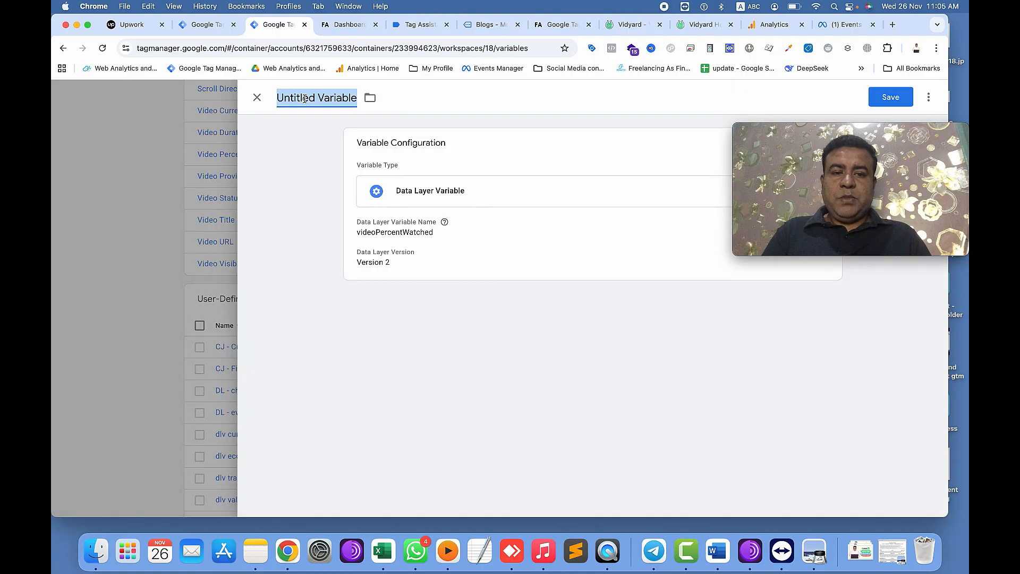
pyautogui.write('Vidyard')
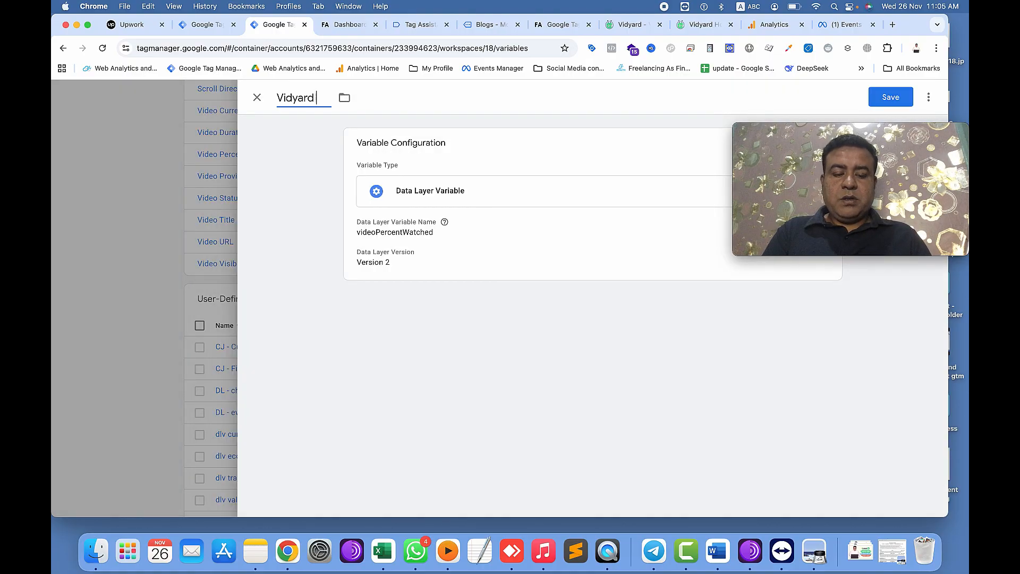
pyautogui.press('super+v')
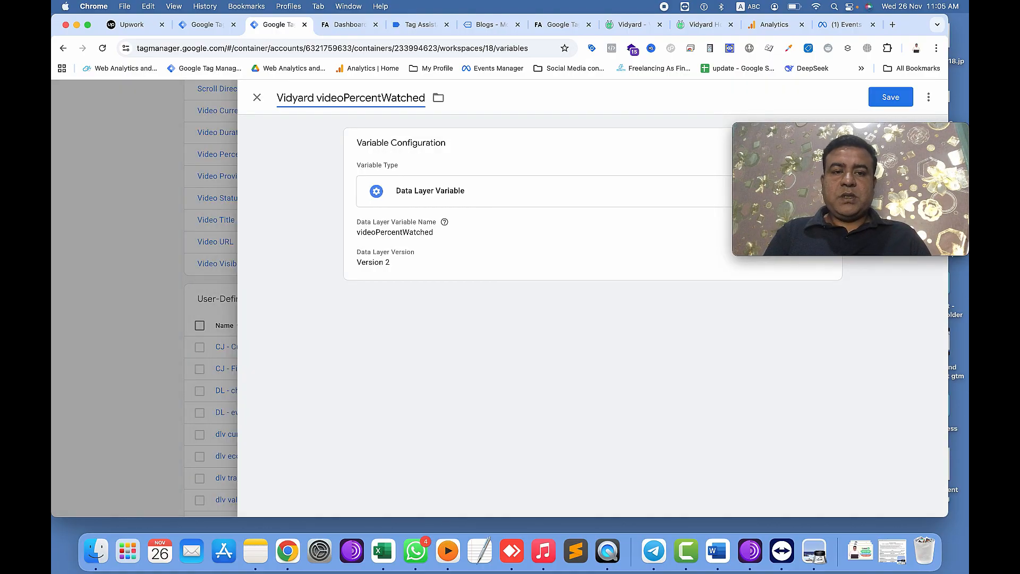
pyautogui.click(891, 97)
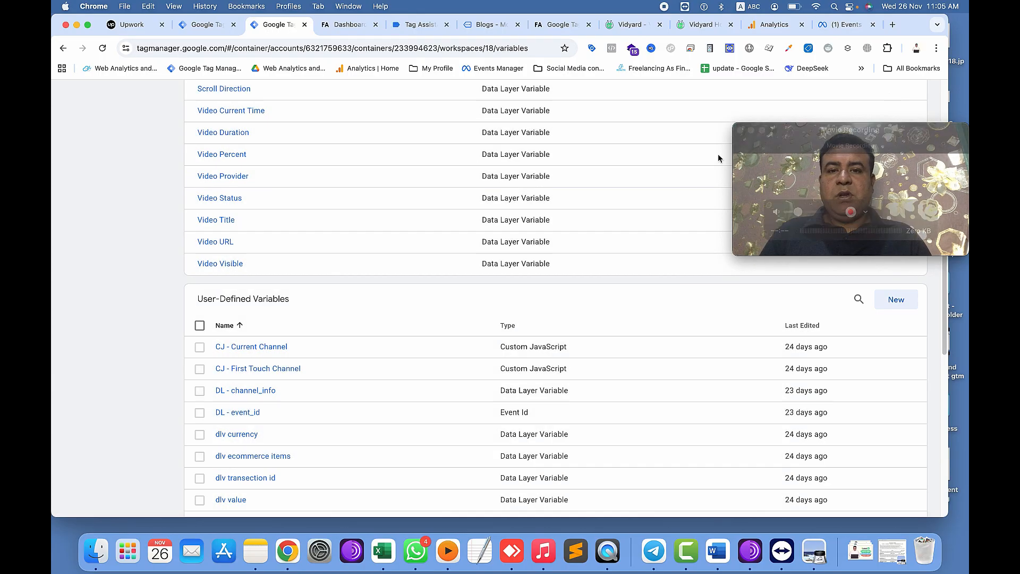
# Go to the workspace's tags and start a new tag
pyautogui.scroll(15, 570, 242)
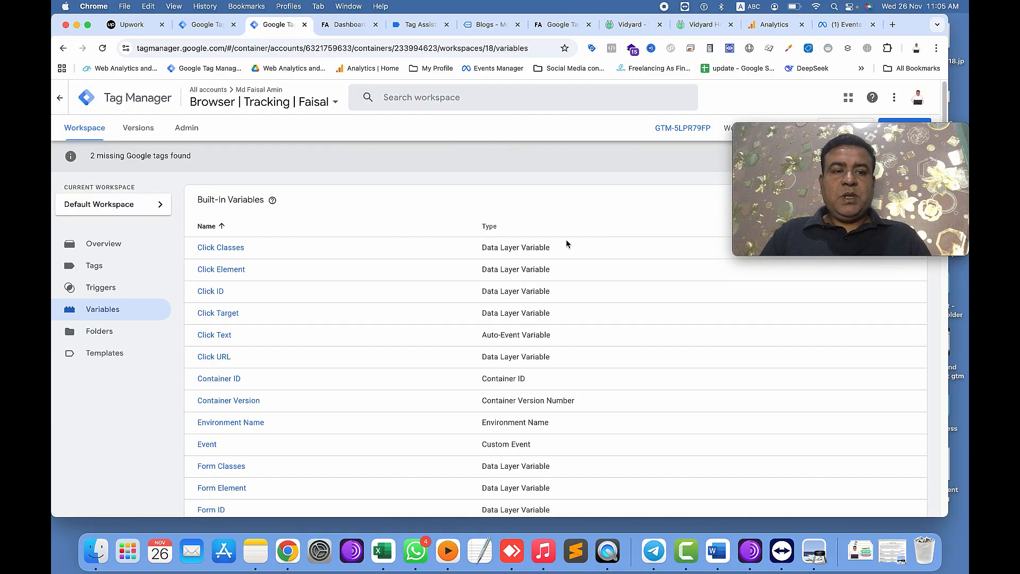
pyautogui.click(91, 266)
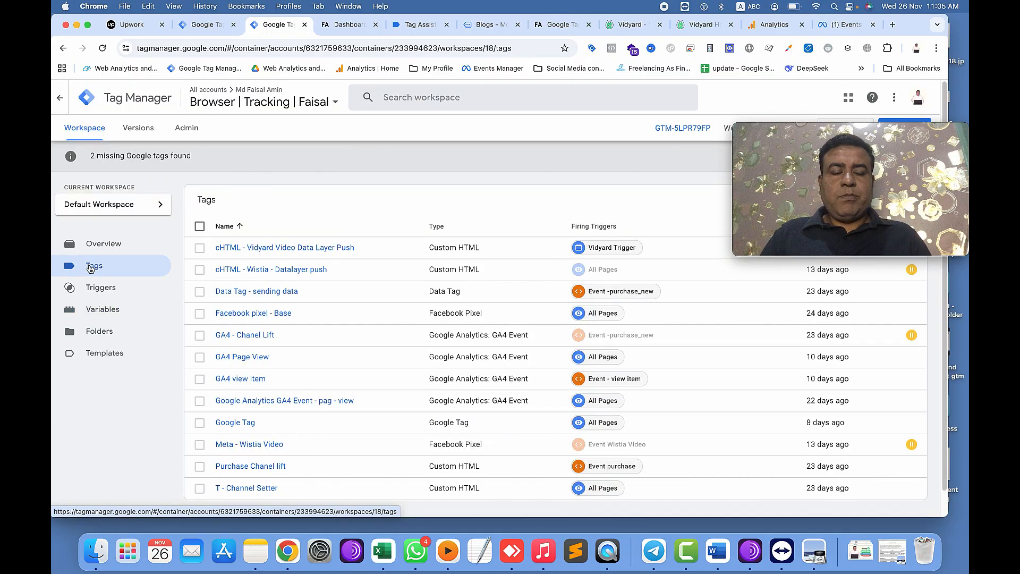
pyautogui.click(794, 132)
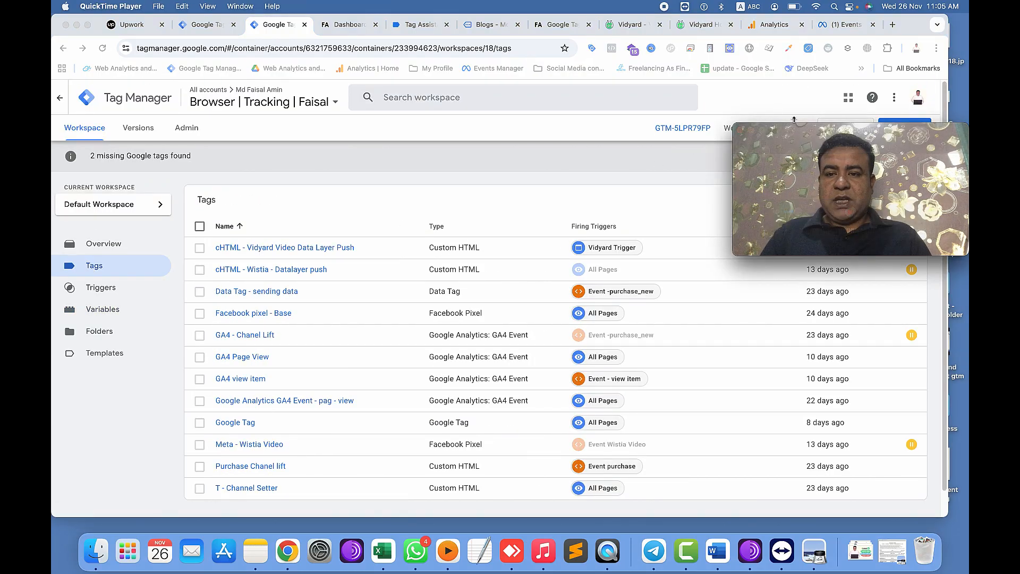
pyautogui.moveTo(794, 127); pyautogui.dragTo(680, 74)
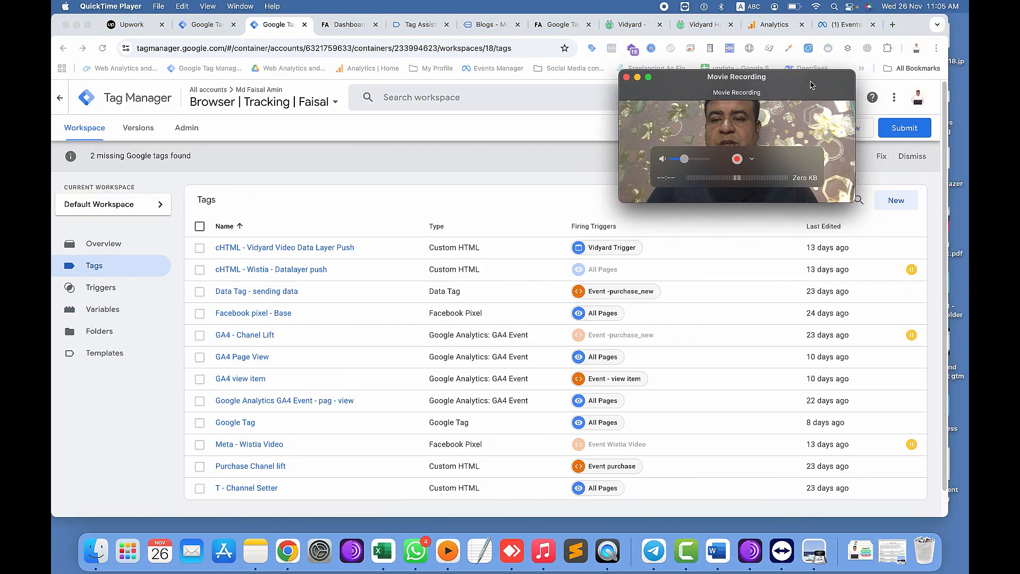
pyautogui.click(898, 201)
pyautogui.click(898, 201)
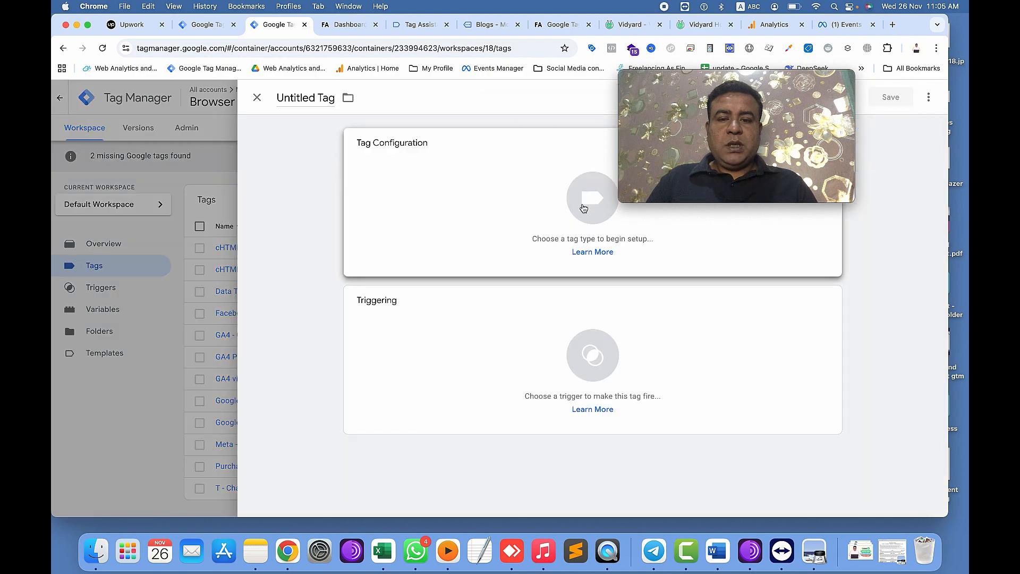
# Set the new tag's type to Google Analytics: GA4 Event and open its Measurement ID for entry
pyautogui.click(584, 205)
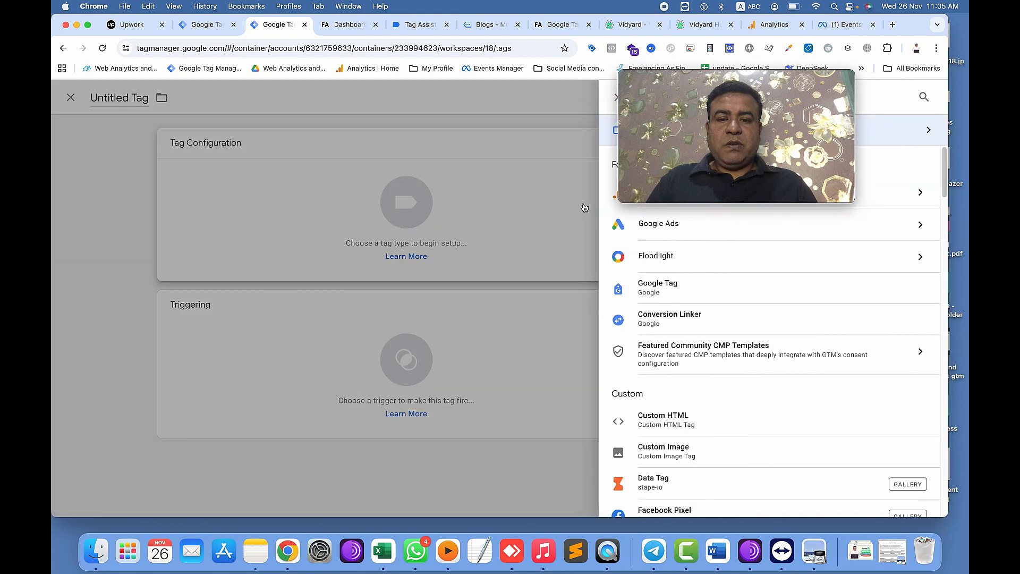
pyautogui.click(920, 194)
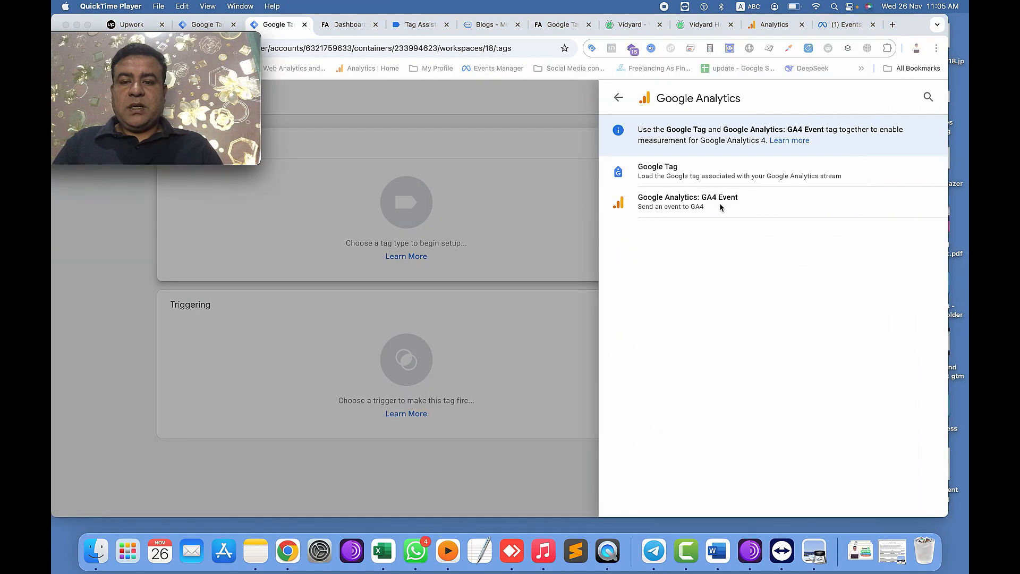
pyautogui.click(673, 206)
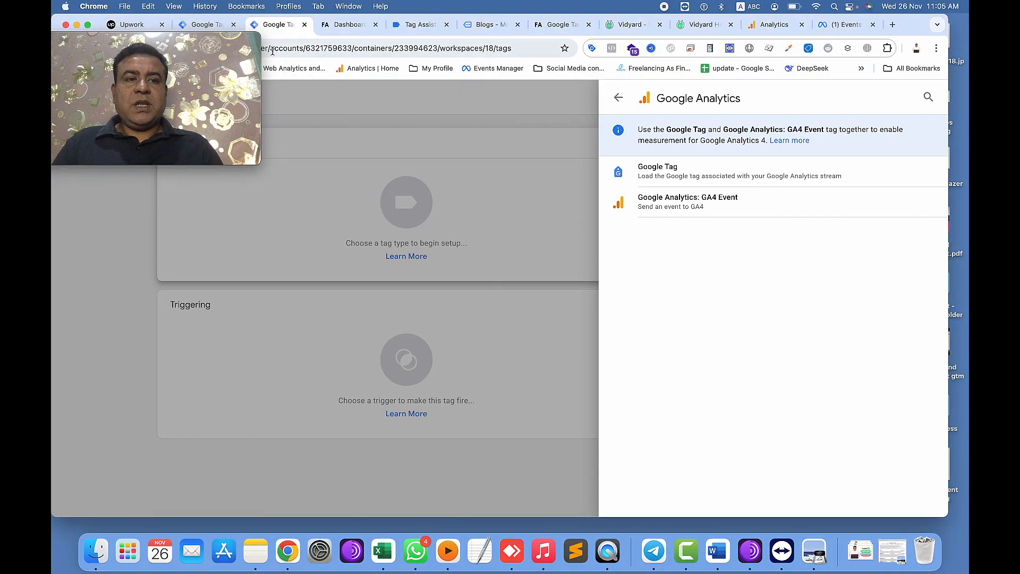
pyautogui.click(210, 48)
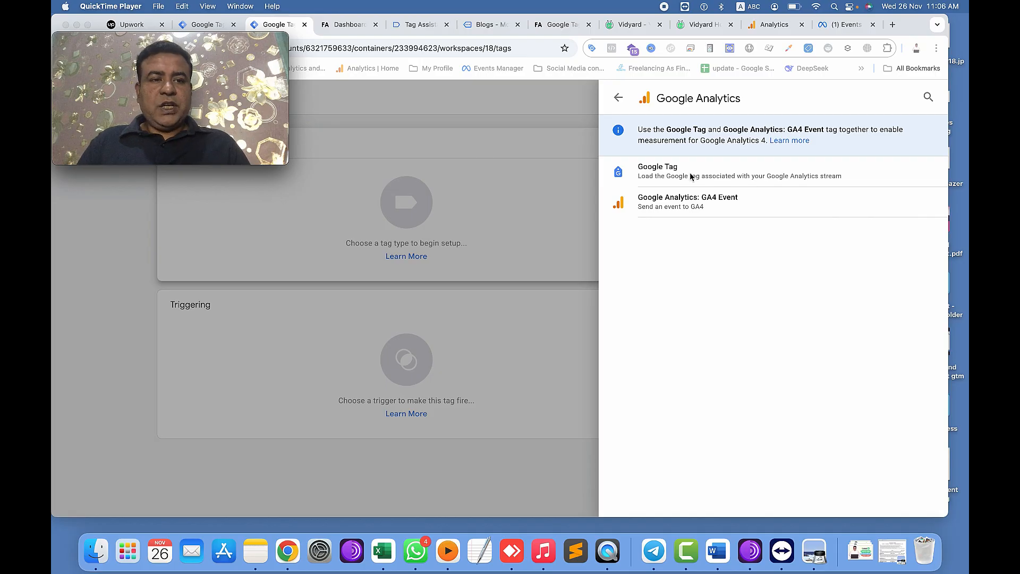
pyautogui.click(691, 199)
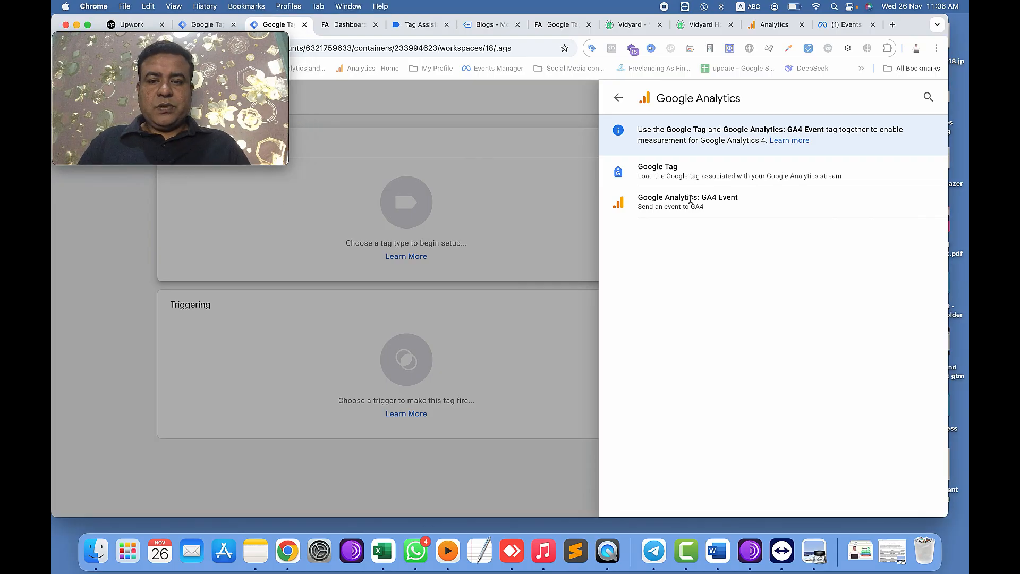
pyautogui.click(752, 209)
pyautogui.click(413, 255)
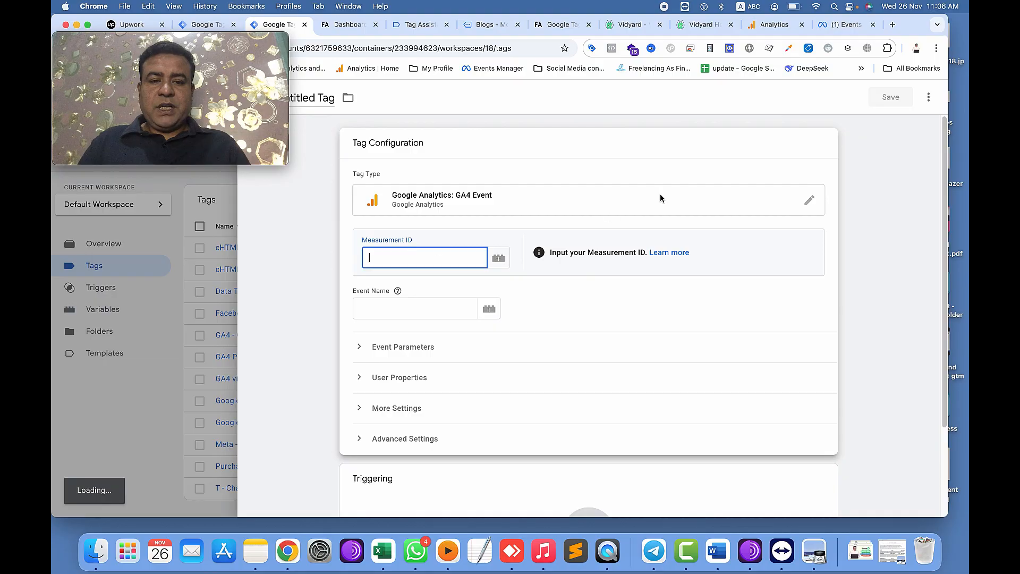
# Copy the Measurement ID from the mdfaisalamin.com web stream's details in Google Analytics and return to the unfinished tag in Tag Manager
pyautogui.click(770, 31)
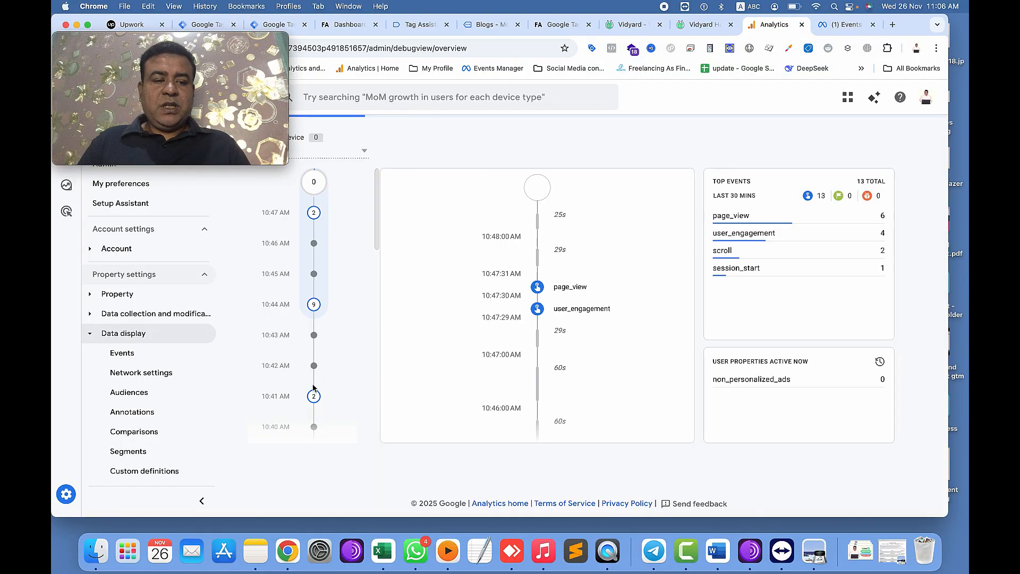
pyautogui.moveTo(69, 493)
pyautogui.moveTo(238, 52); pyautogui.dragTo(886, 462)
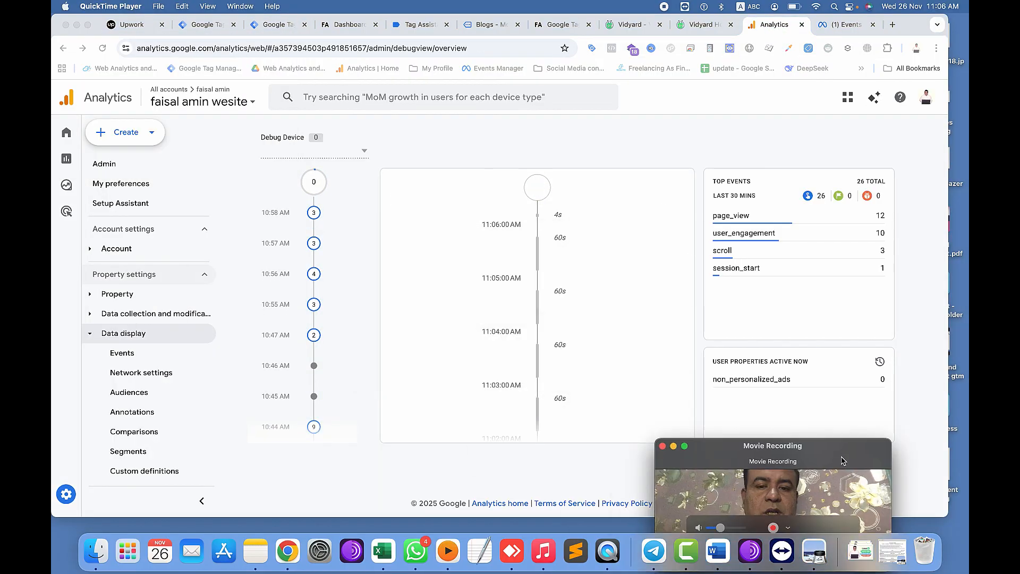
pyautogui.moveTo(887, 462); pyautogui.dragTo(920, 421)
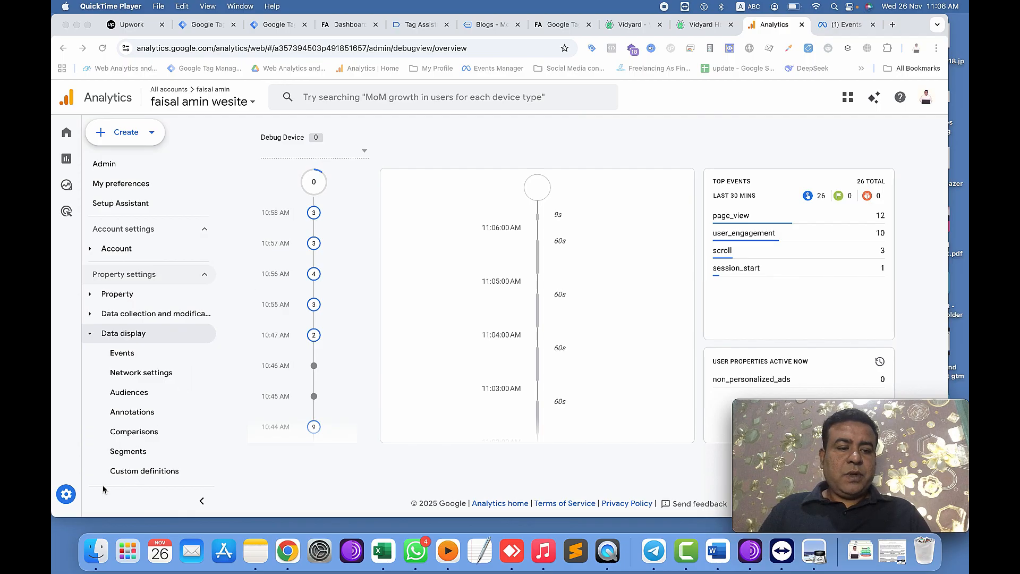
pyautogui.click(70, 496)
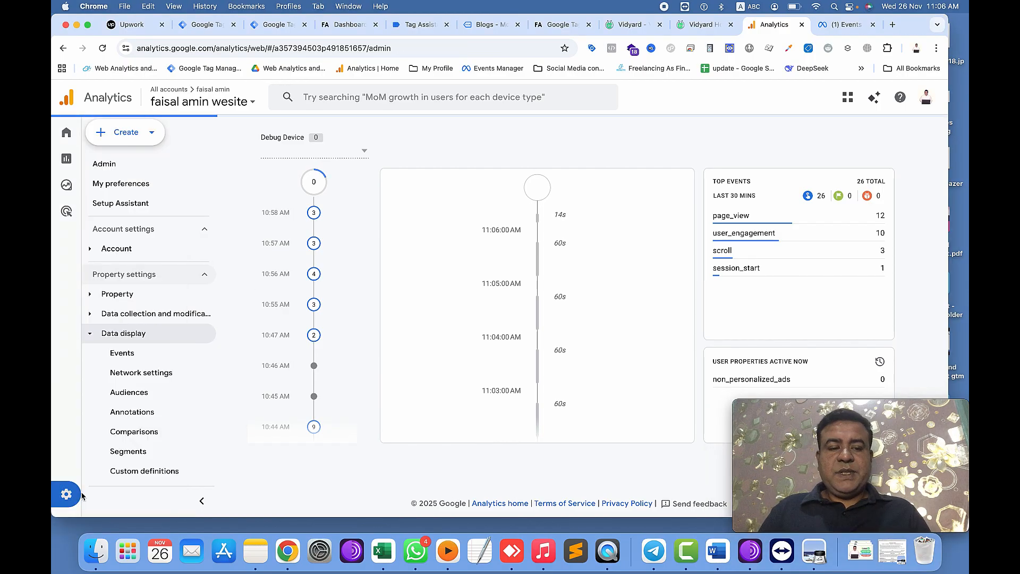
pyautogui.click(552, 219)
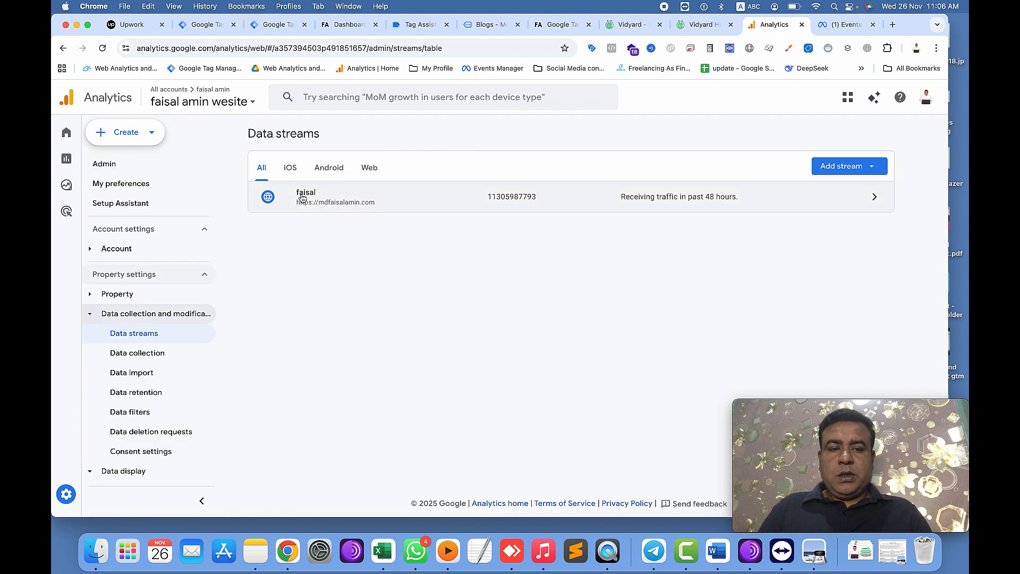
pyautogui.click(838, 203)
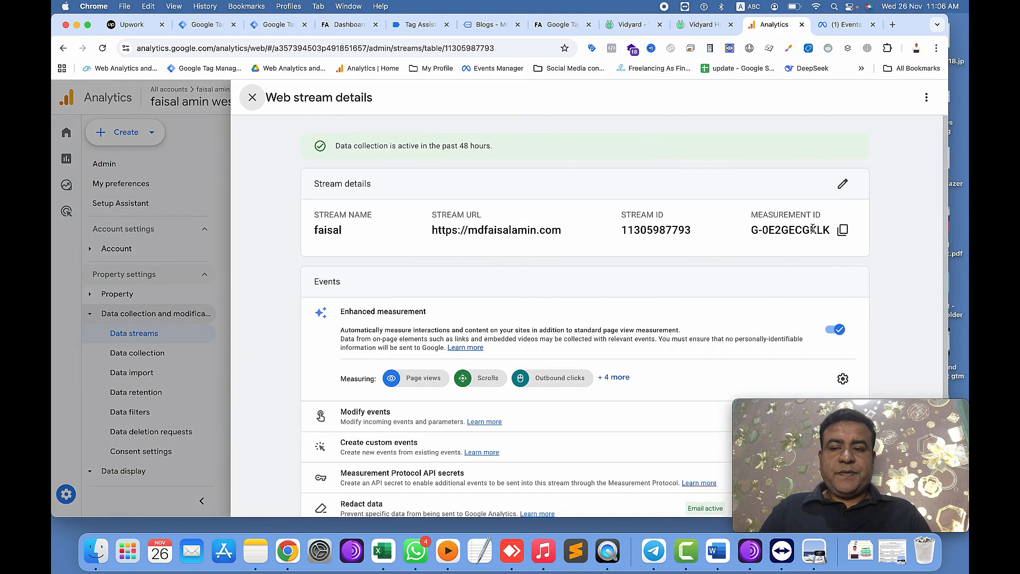
pyautogui.click(843, 229)
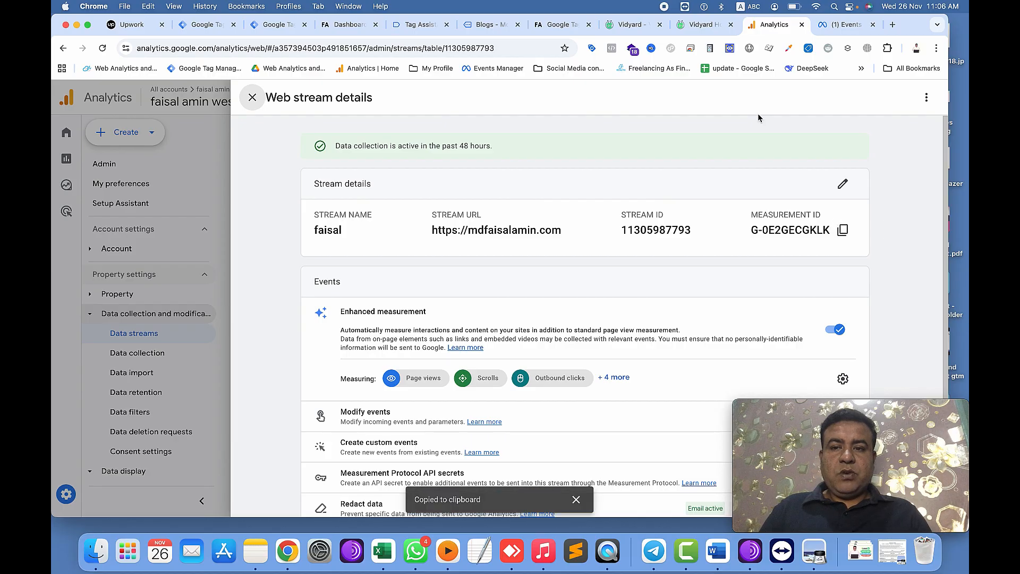
pyautogui.click(277, 24)
pyautogui.press('super+v')
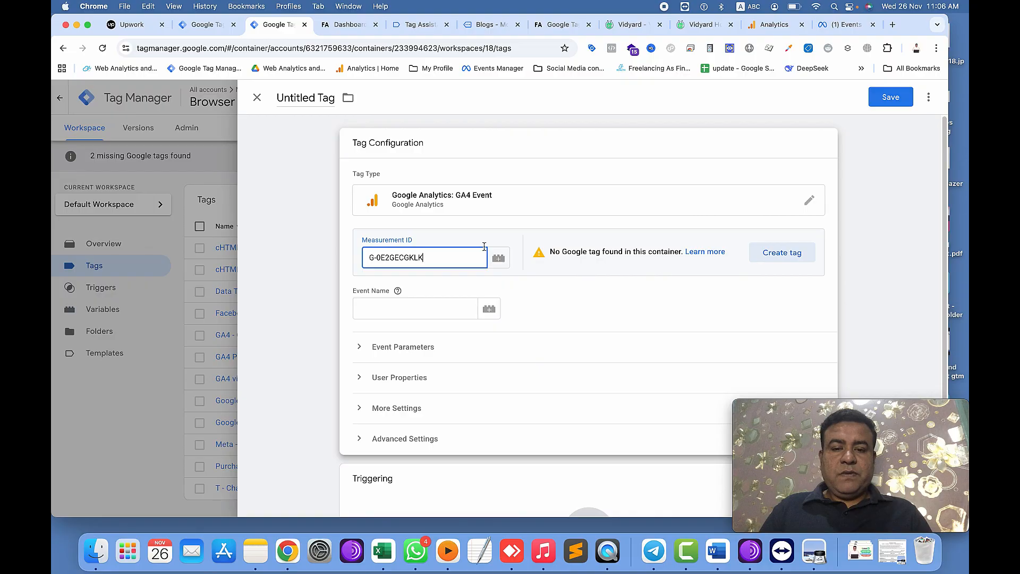
pyautogui.click(259, 100)
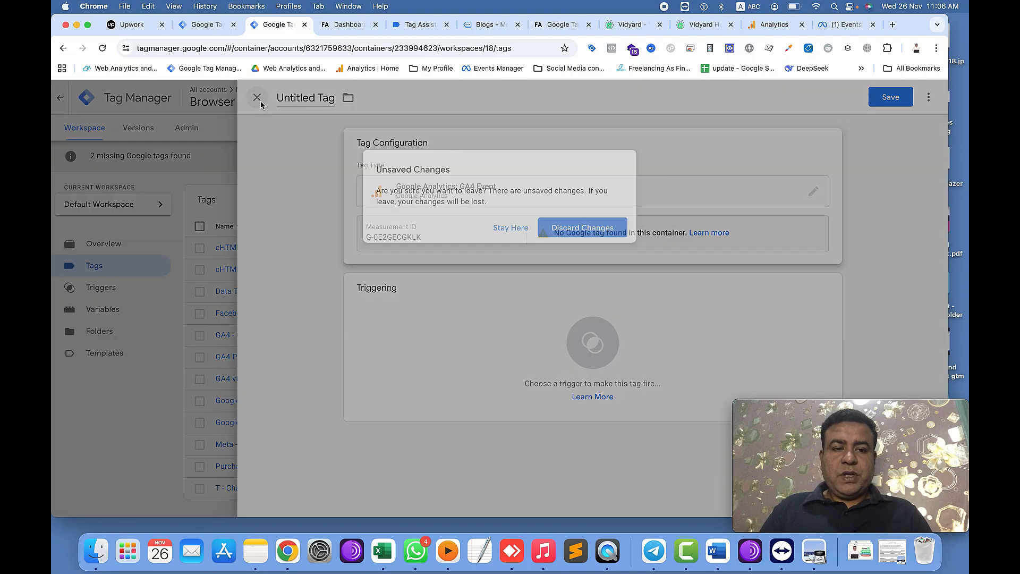
pyautogui.click(584, 232)
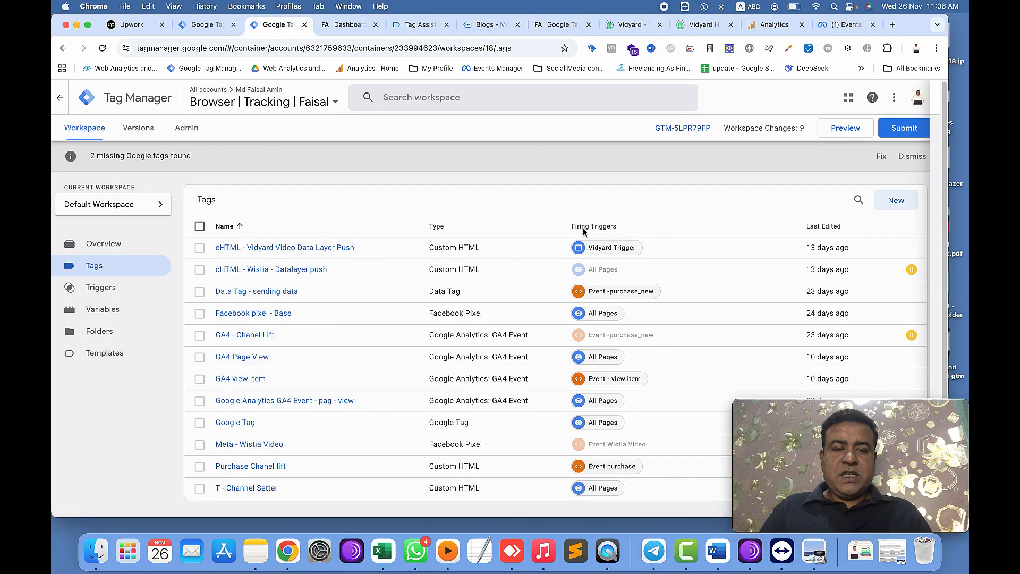
# Replace the Tag ID of the existing Google Tag with the copied Measurement ID G-0E2GECGKLK and save the tag
pyautogui.click(251, 423)
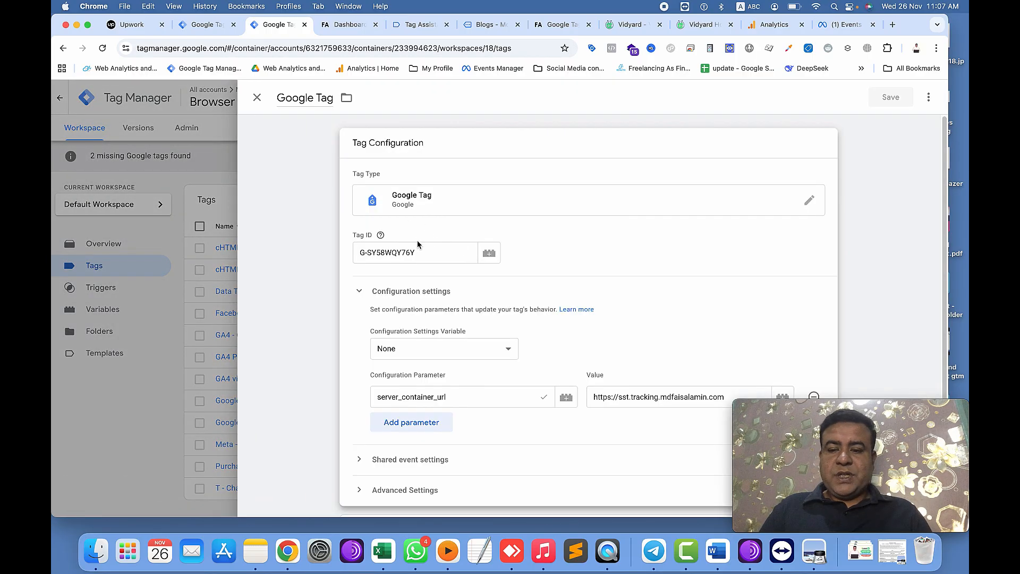
pyautogui.tripleClick(421, 251)
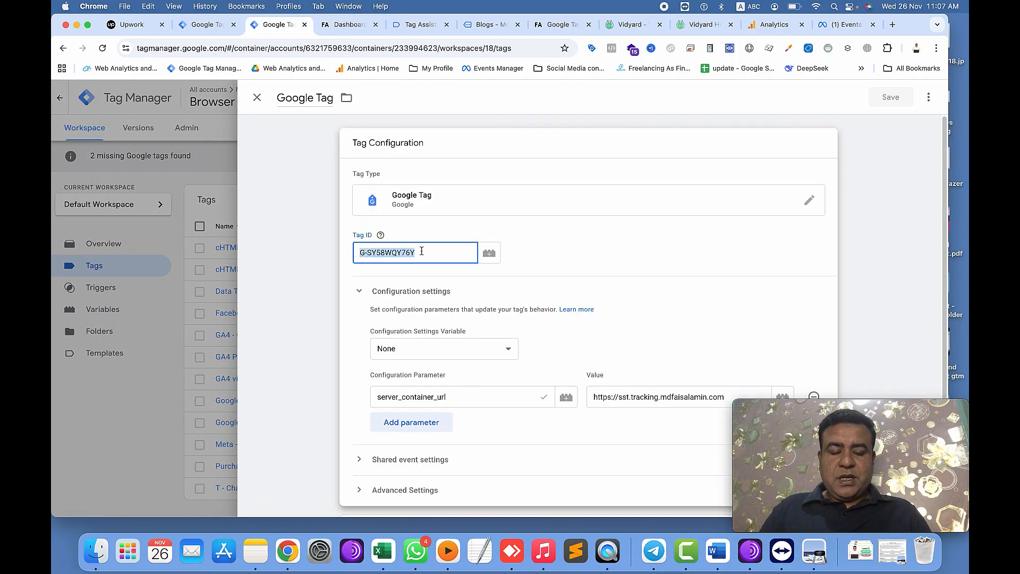
pyautogui.press('super+v')
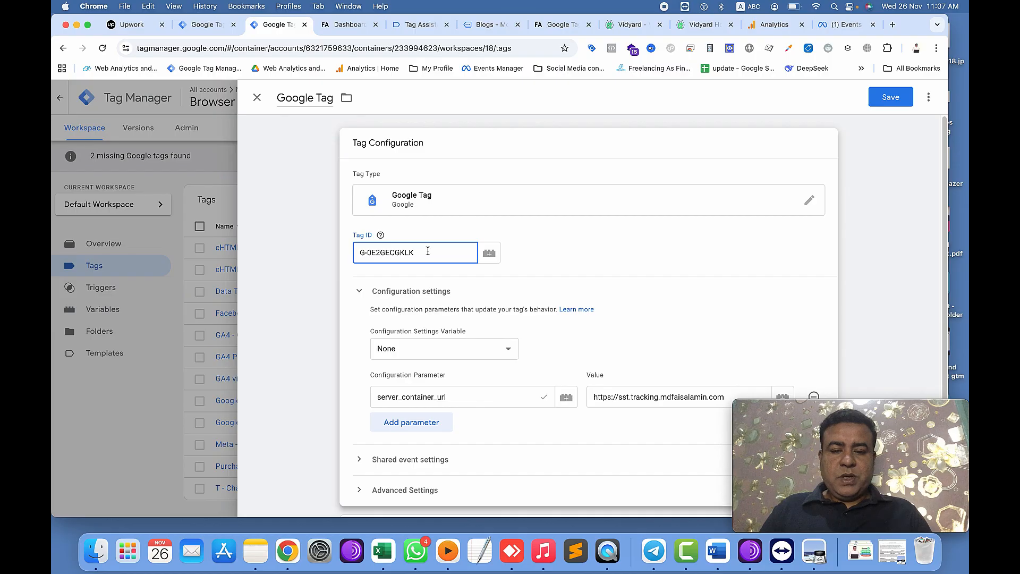
pyautogui.scroll(-2, 615, 280)
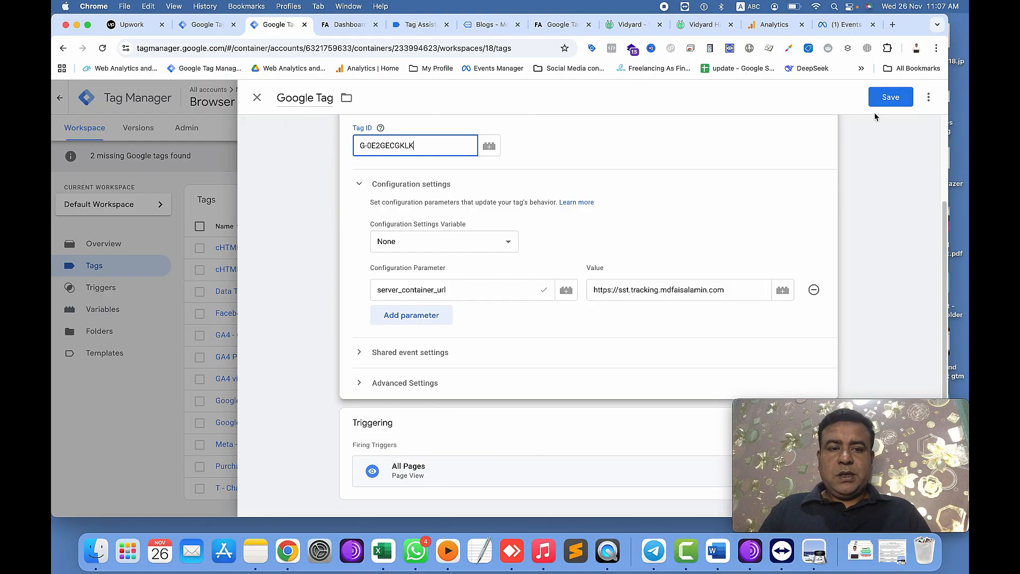
pyautogui.click(888, 98)
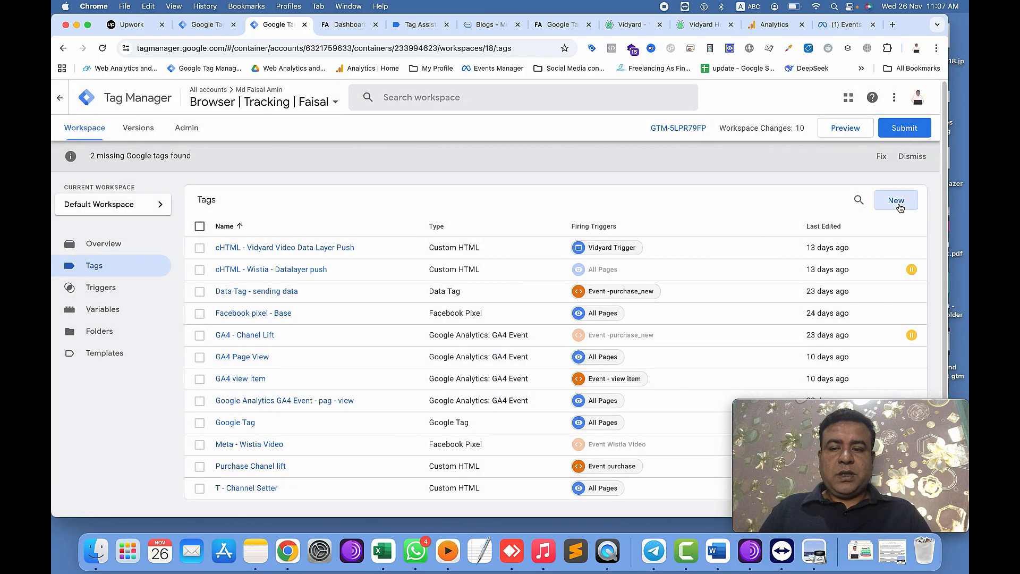
# Start a new Google Analytics: GA4 Event tag with the Measurement ID G-0E2GECGKLK
pyautogui.click(893, 200)
pyautogui.click(581, 246)
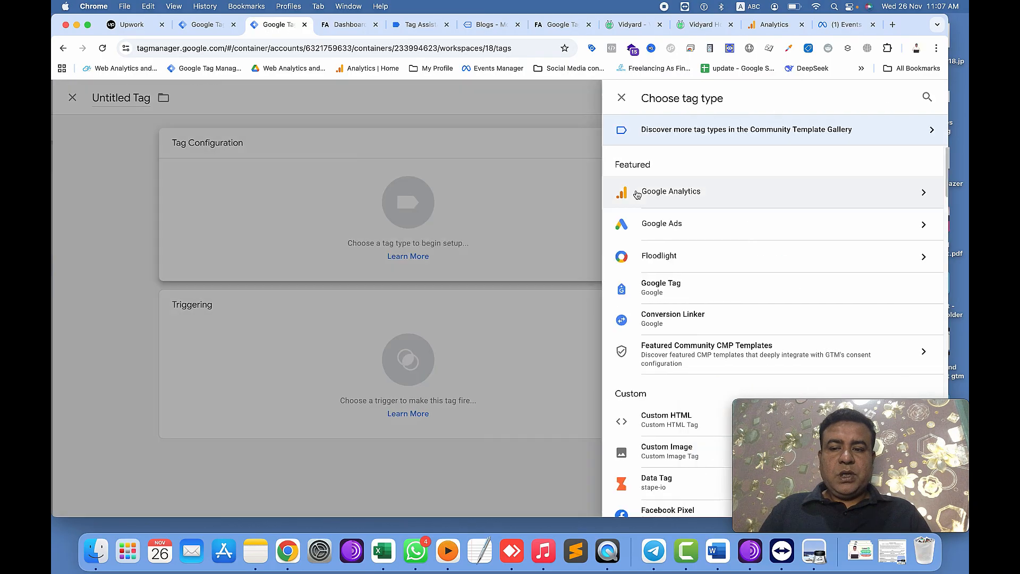
pyautogui.click(732, 202)
pyautogui.click(697, 206)
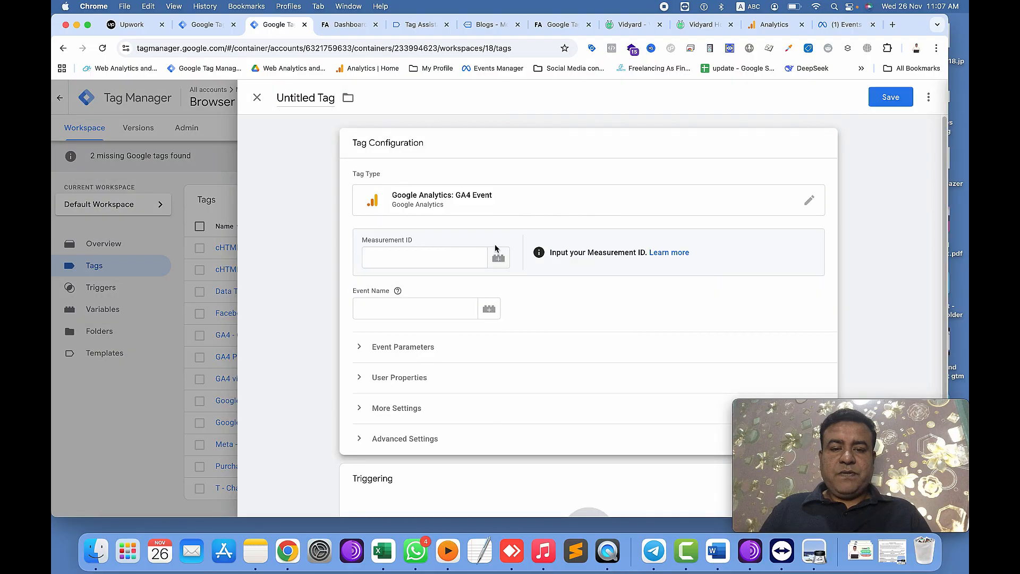
pyautogui.click(455, 254)
pyautogui.press('super+v')
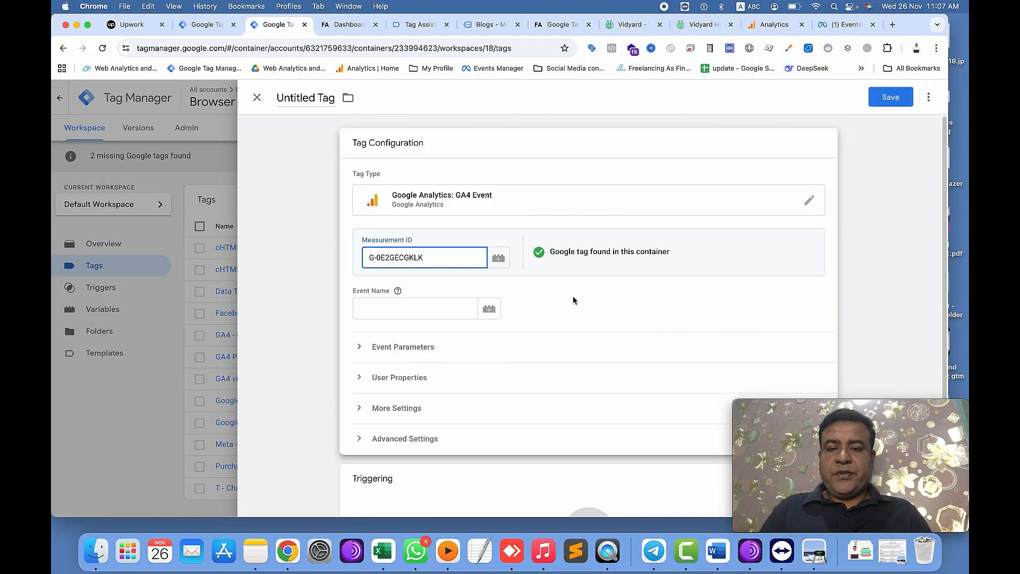
# Set the tag's Event Name to vidyardVideo, copied from the event's API call in Tag Assistant
pyautogui.click(433, 308)
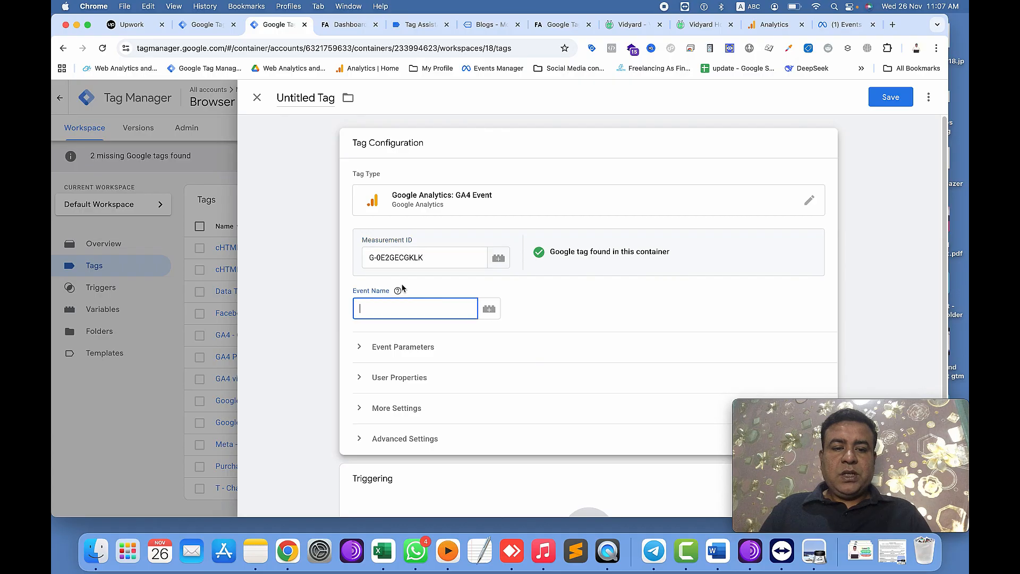
pyautogui.moveTo(398, 291)
pyautogui.click(420, 26)
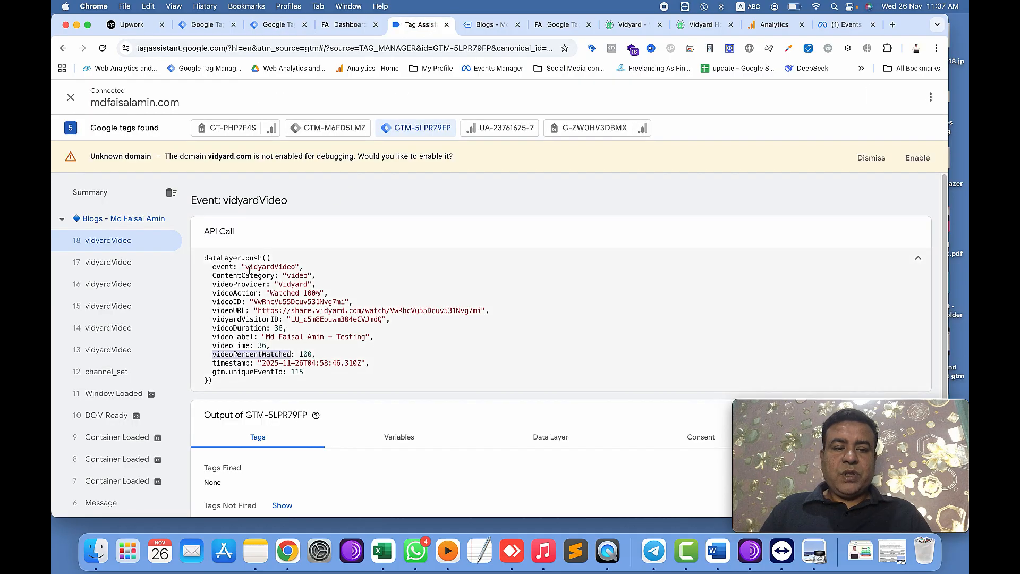
pyautogui.moveTo(246, 268); pyautogui.dragTo(288, 266)
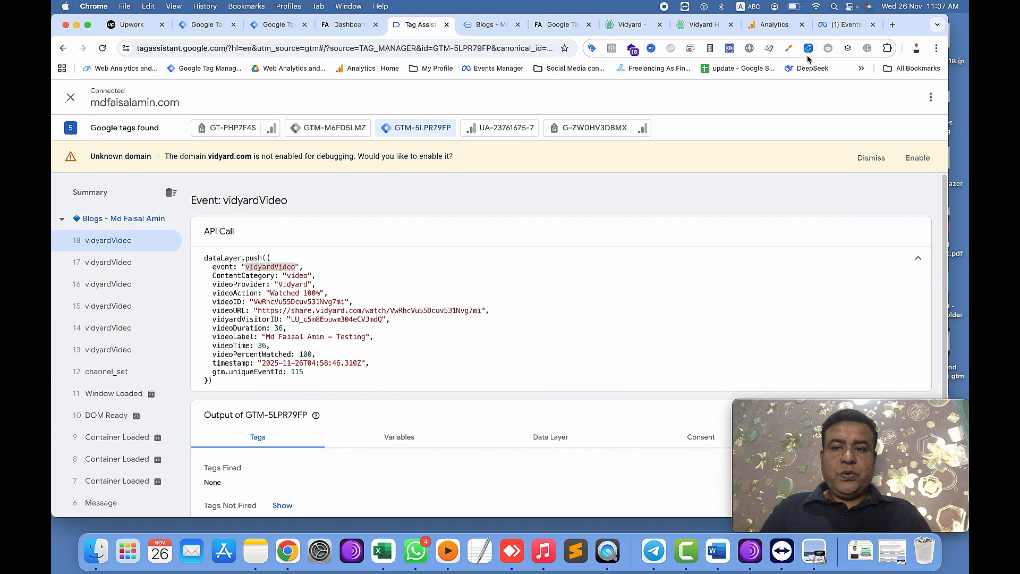
pyautogui.click(275, 25)
pyautogui.click(370, 301)
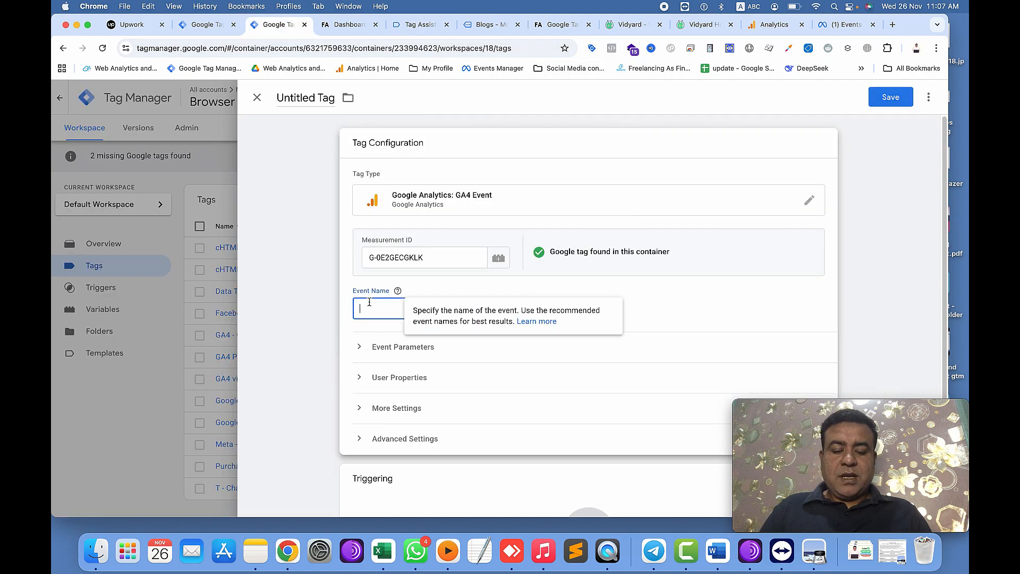
pyautogui.press('super+v')
pyautogui.click(678, 310)
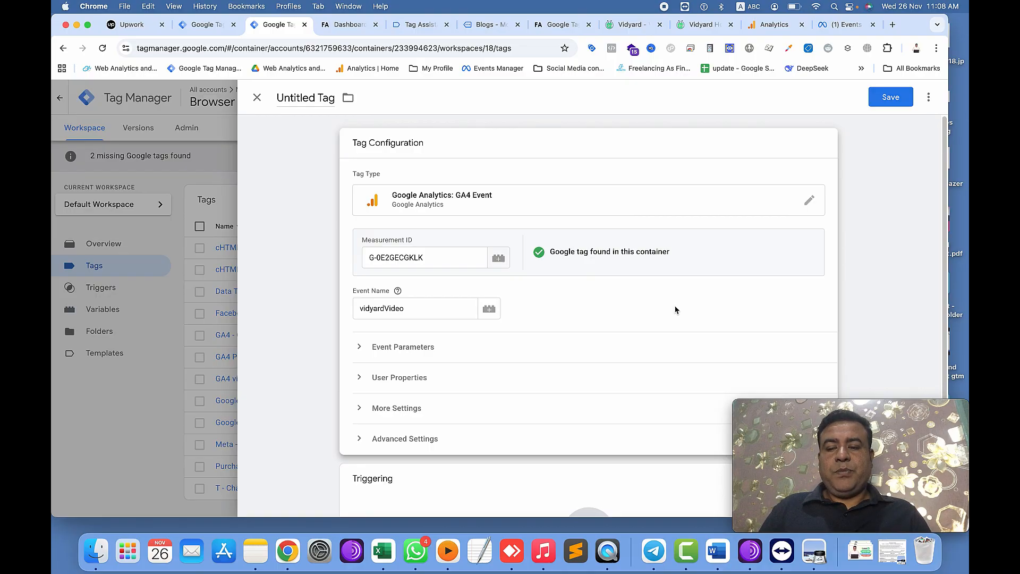
# Expand the GA4 tag's event parameters and add three empty parameter rows
pyautogui.scroll(-3, 675, 310)
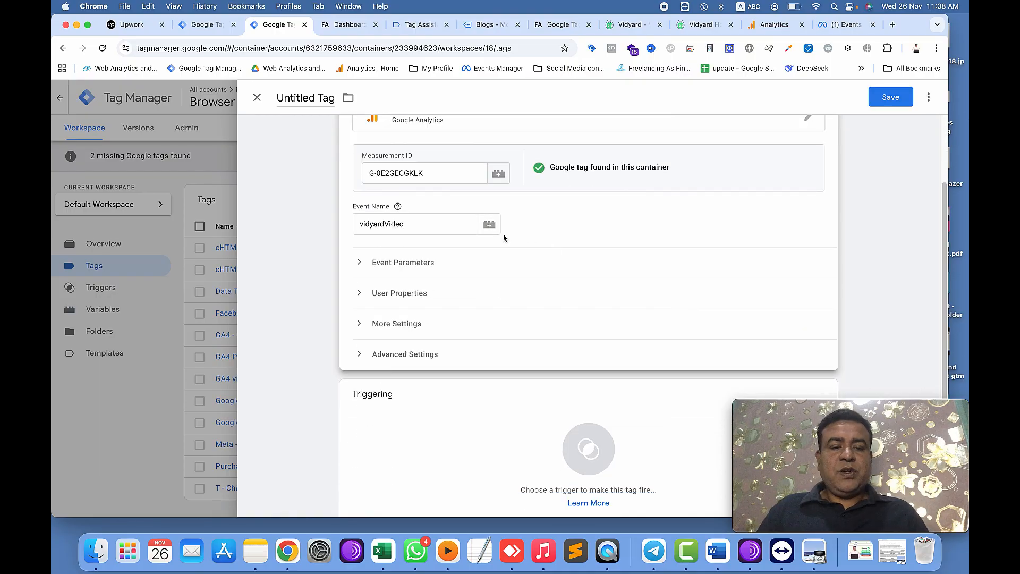
pyautogui.click(379, 260)
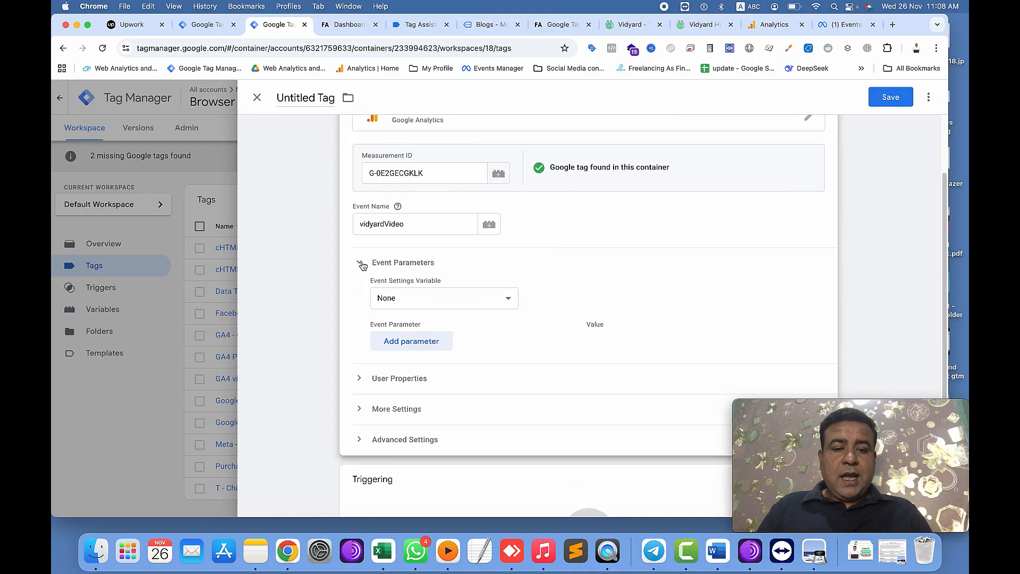
pyautogui.click(423, 350)
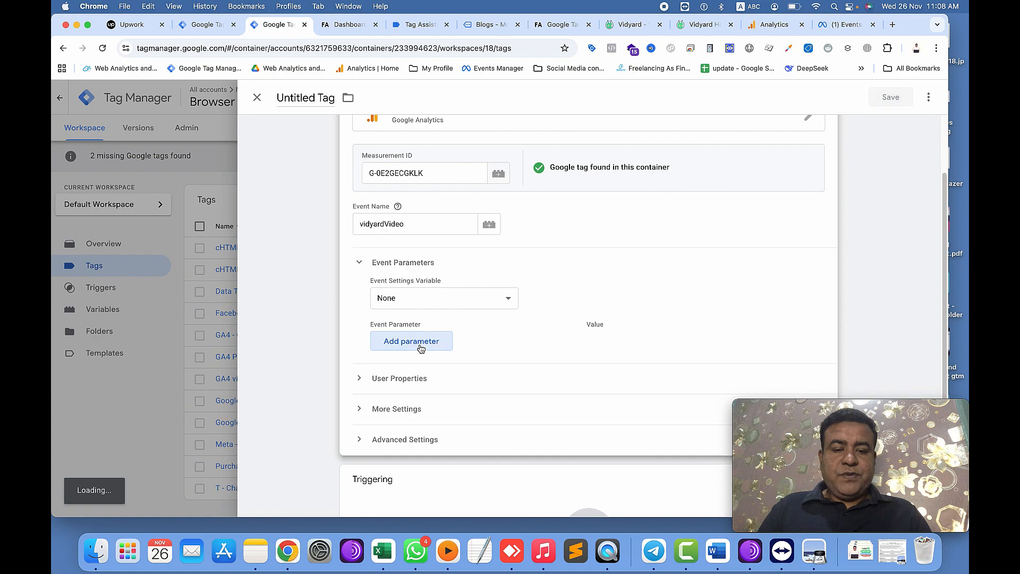
pyautogui.click(423, 379)
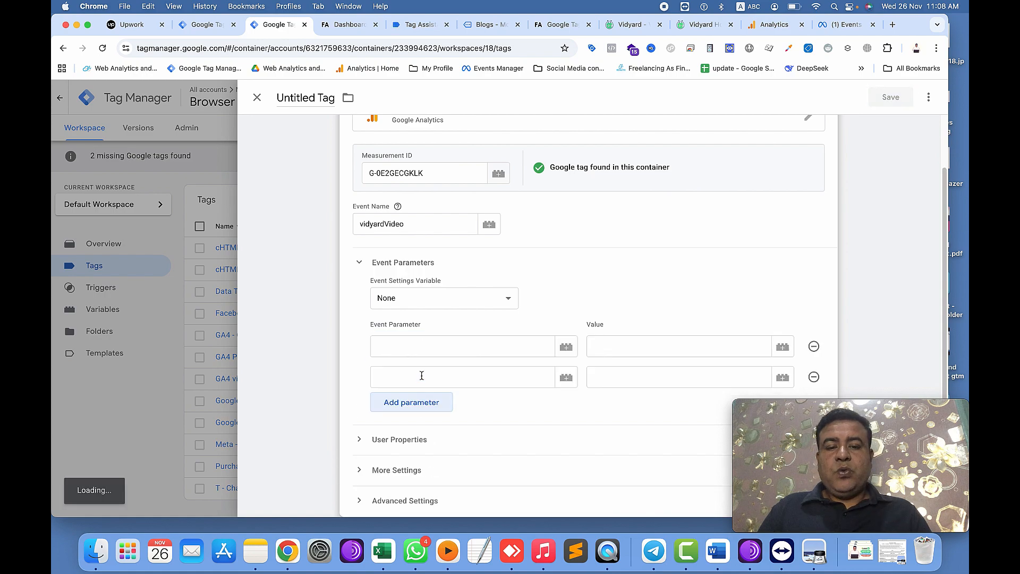
pyautogui.click(423, 401)
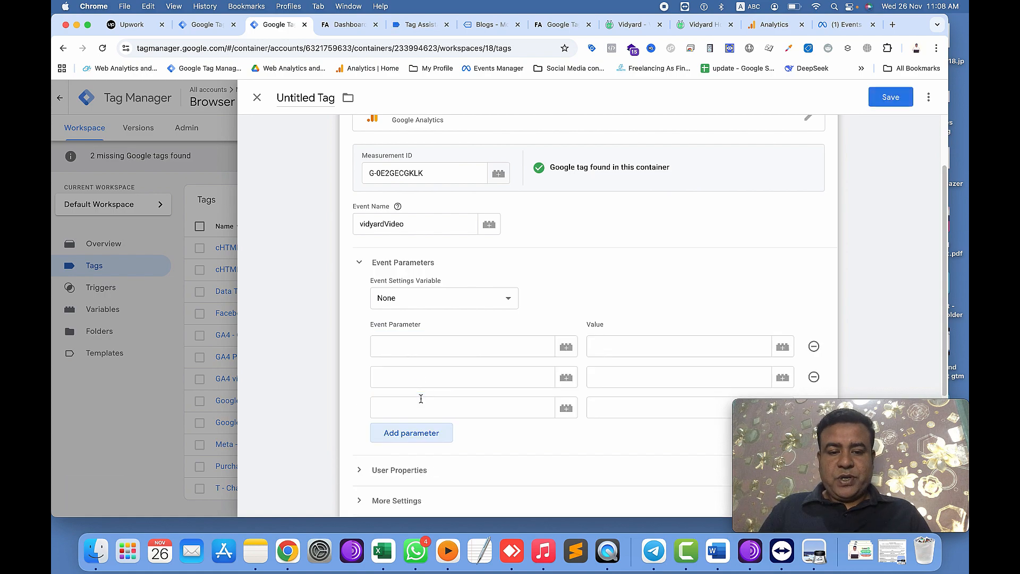
# Check the vidyardVideo data layer keys in Tag Assistant and begin the first event parameter's name with "content_c"
pyautogui.click(418, 348)
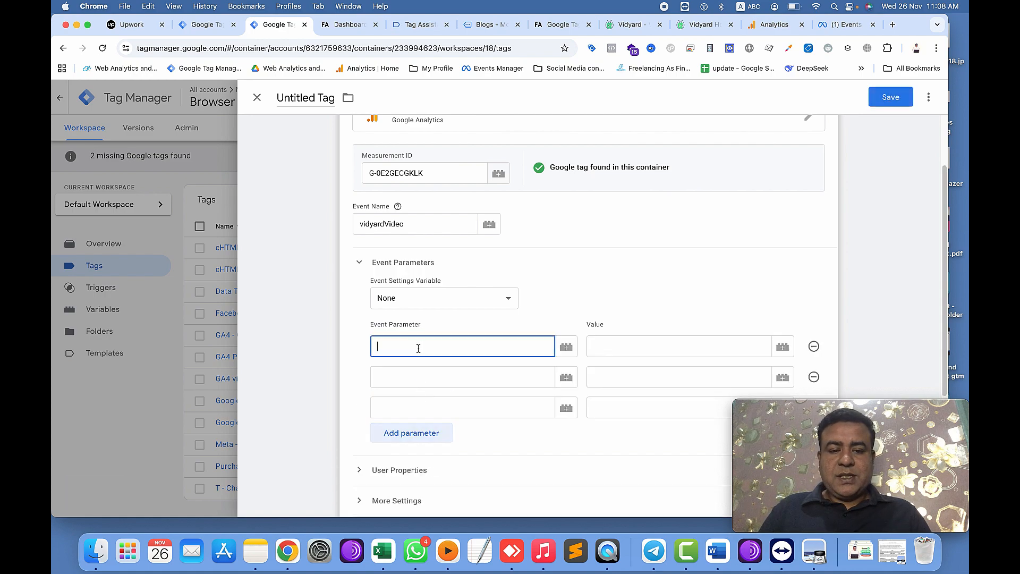
pyautogui.click(425, 29)
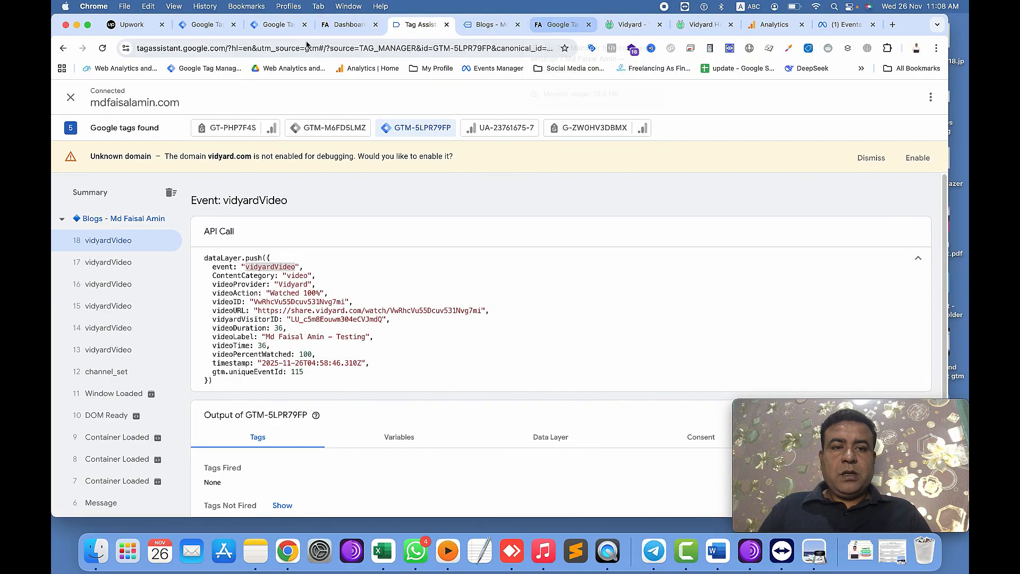
pyautogui.click(278, 27)
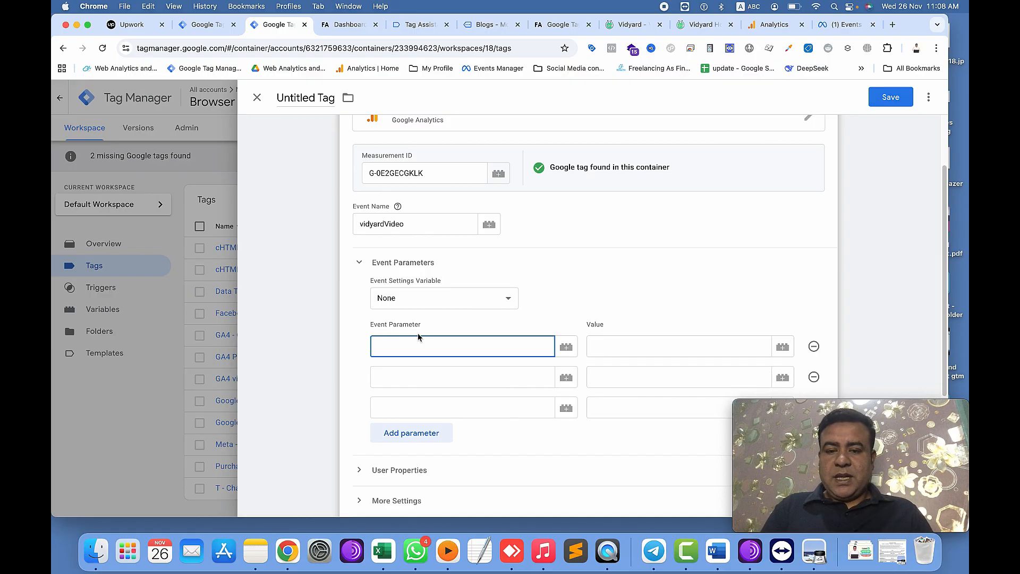
pyautogui.write('content_c')
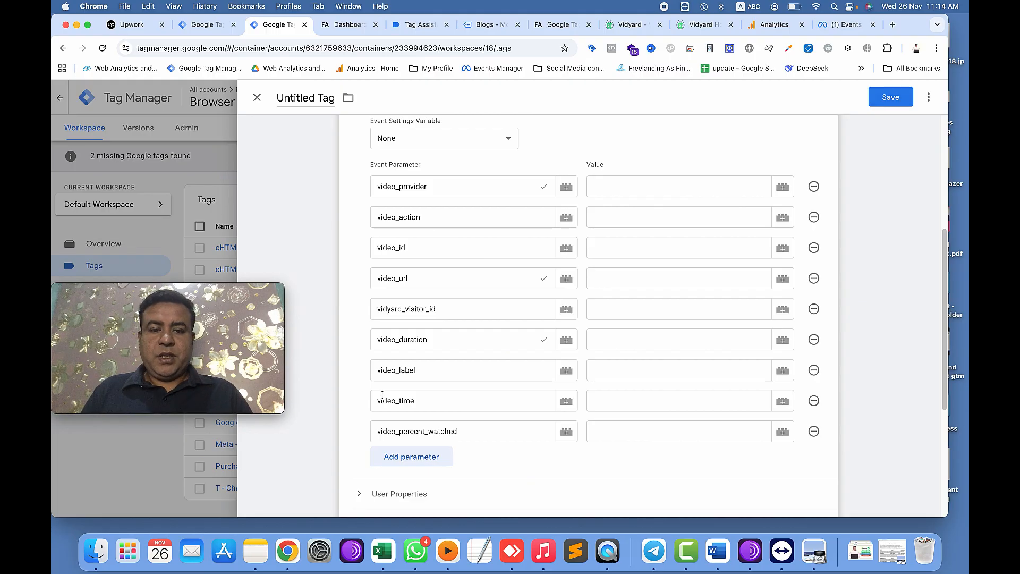
# Set the value of the video_provider event parameter to the variable {{Vidyard - videoProvider}}
pyautogui.click(607, 190)
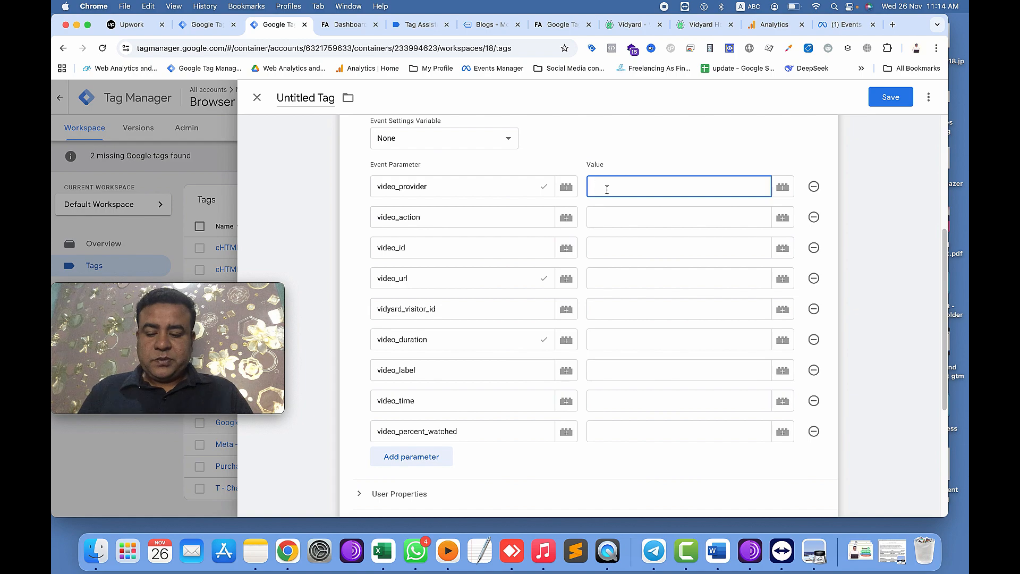
pyautogui.write('{{')
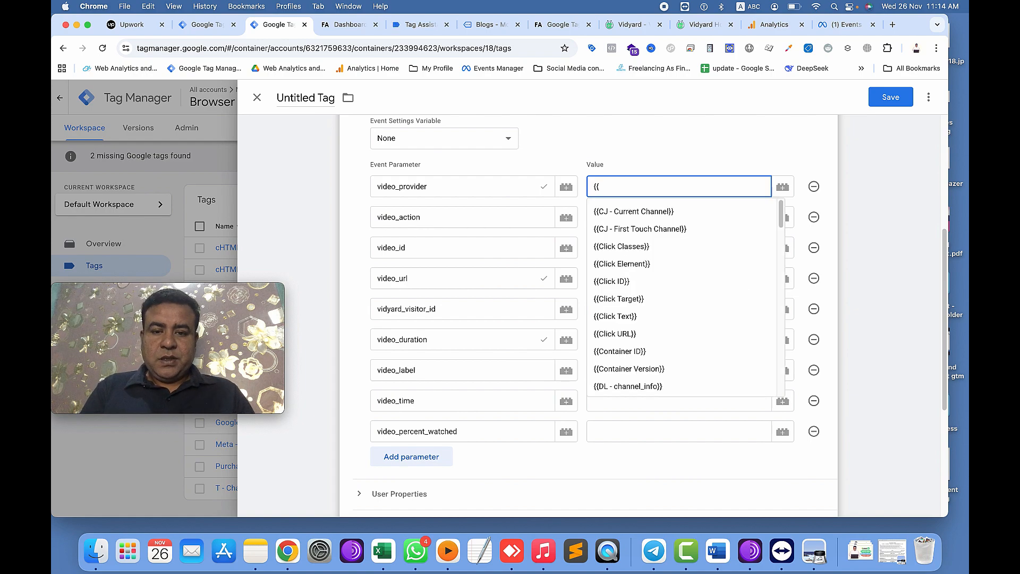
pyautogui.write('privi')
pyautogui.press('BackSpace')
pyautogui.press('BackSpace')
pyautogui.press('BackSpace')
pyautogui.write('o')
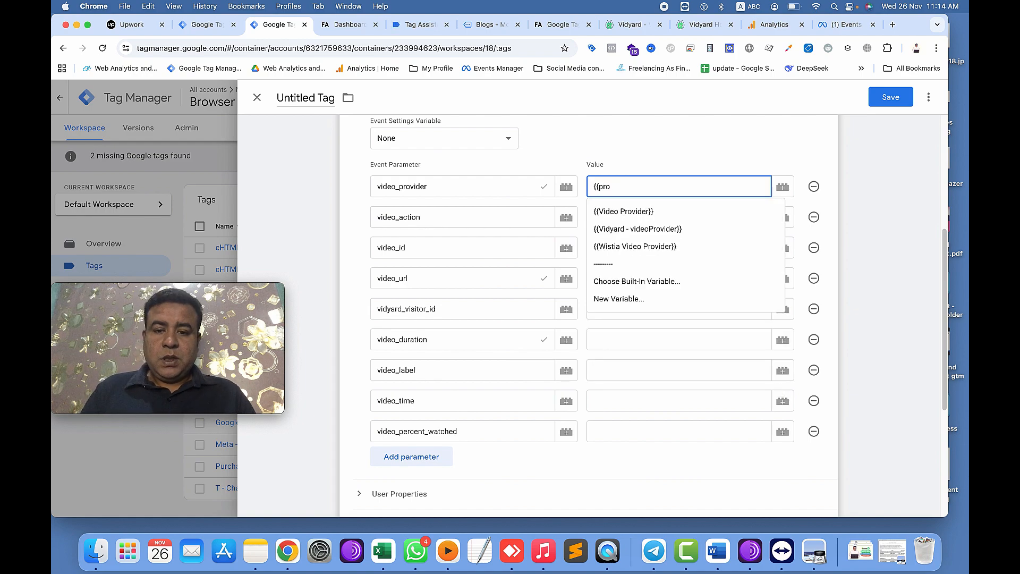
pyautogui.click(618, 229)
# Set the value of the video_action event parameter to the variable {{Vidyard videoAction}}
pyautogui.click(617, 218)
pyautogui.write('{{acito')
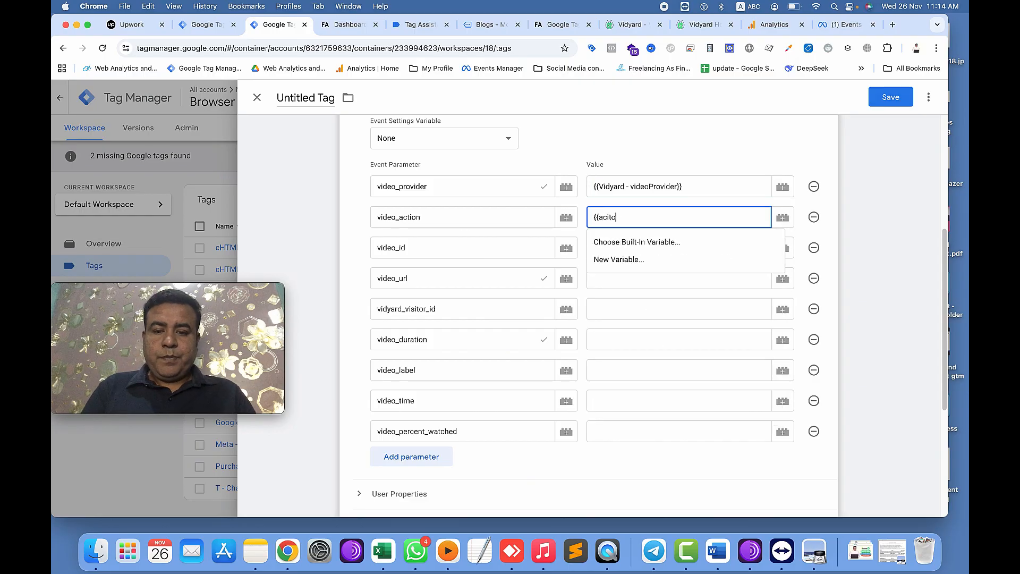
pyautogui.press('BackSpace')
pyautogui.press('BackSpace')
pyautogui.press('BackSpace')
pyautogui.write('tio')
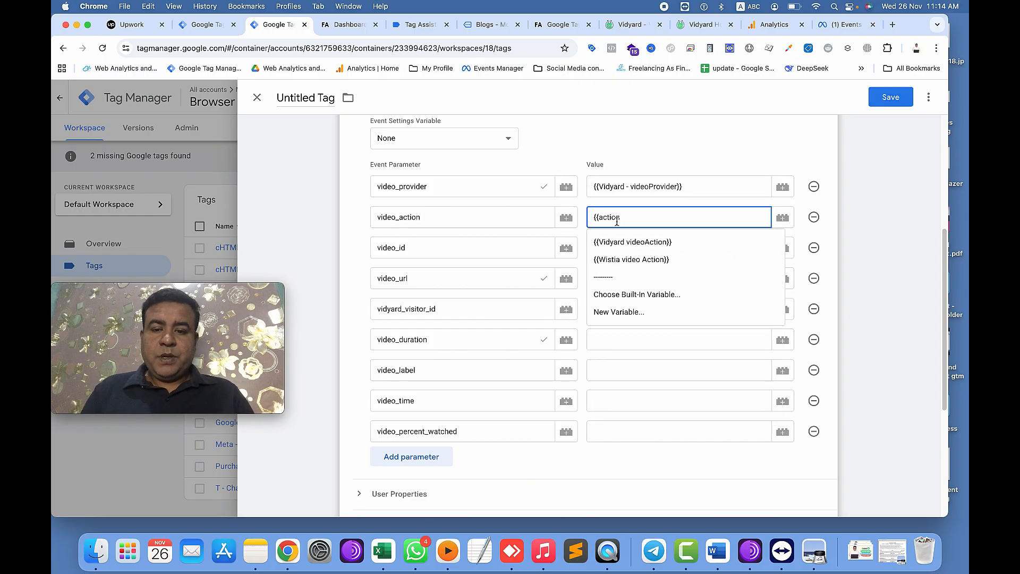
pyautogui.write('n')
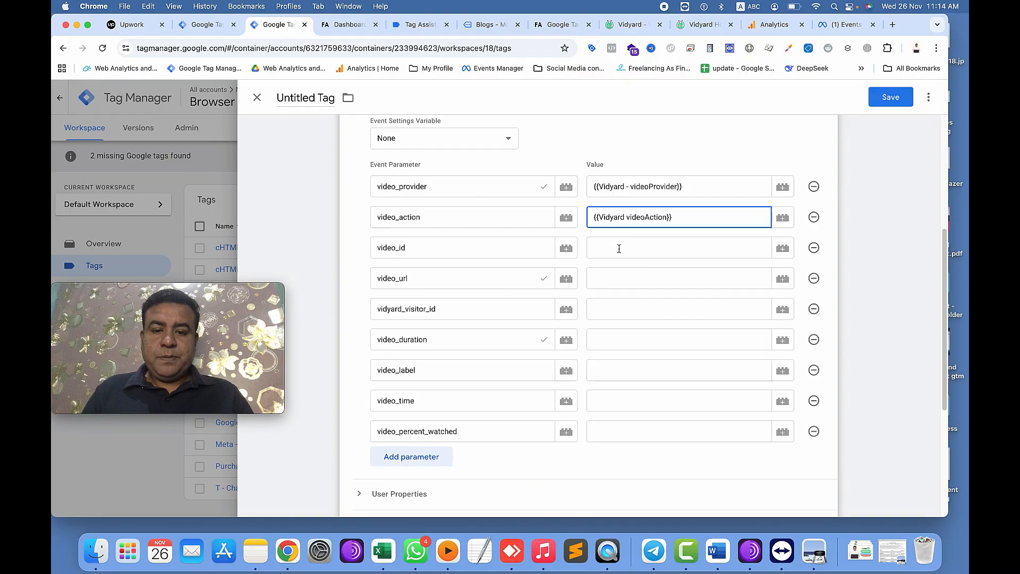
# Set the value of the video_id event parameter to the variable {{Vidyard Video id}}
pyautogui.click(619, 248)
pyautogui.write('{{id')
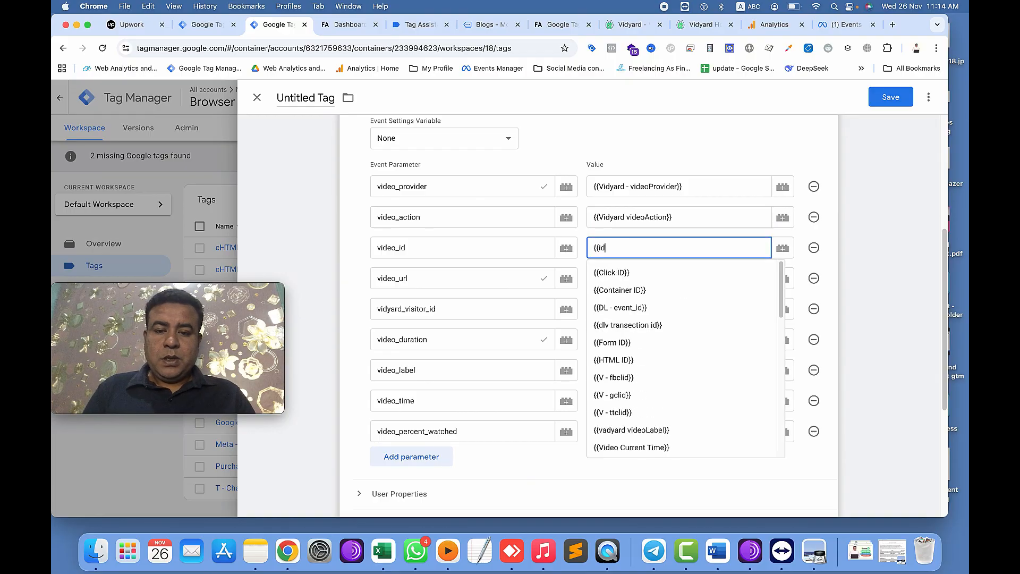
pyautogui.scroll(-3, 645, 397)
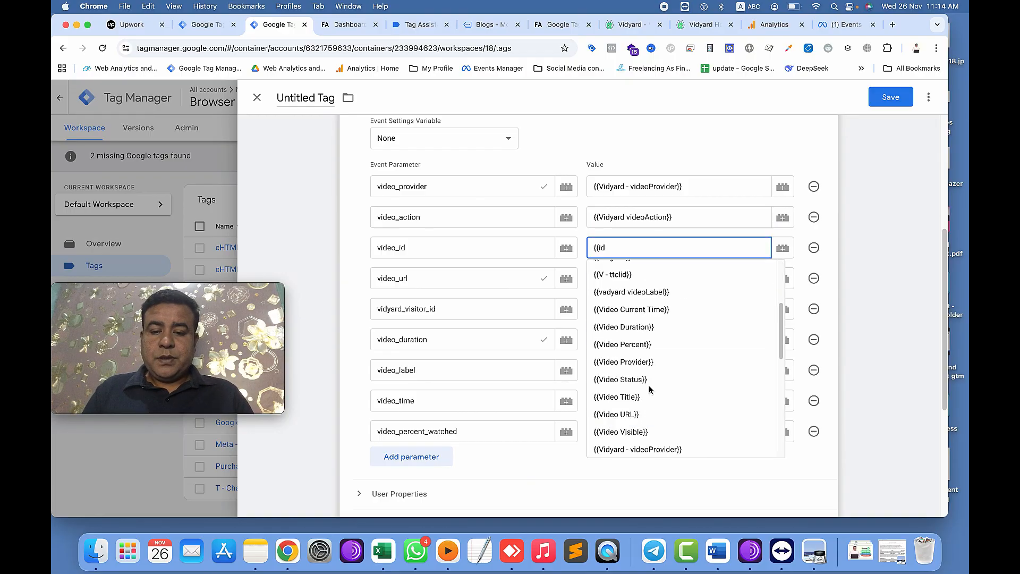
pyautogui.scroll(-2, 650, 390)
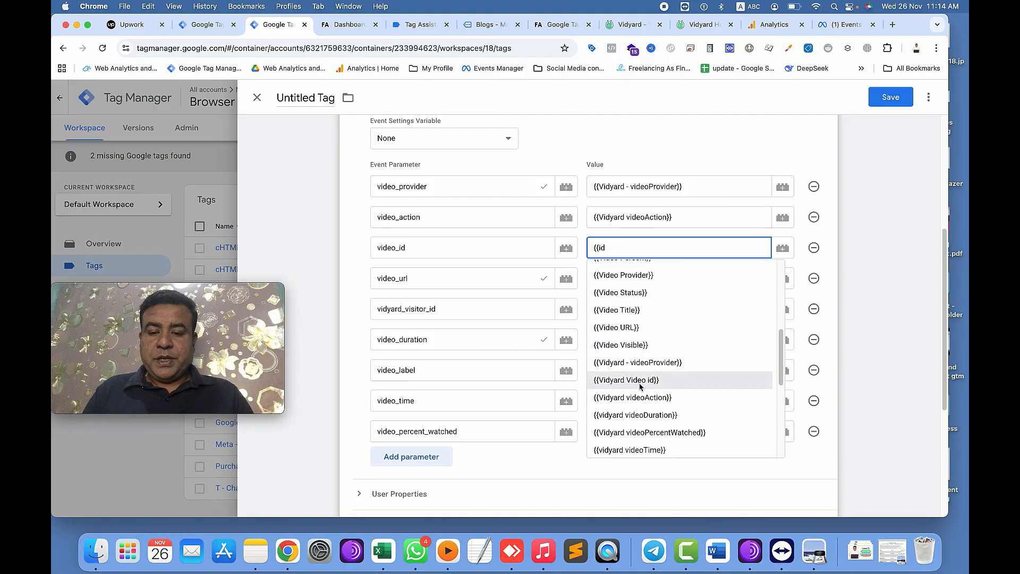
pyautogui.click(640, 384)
# Set the video_url parameter's value to {{Vidyard videoURL}} and the vidyard_visitor_id parameter's value to {{Vidyard VisitorID}}
pyautogui.click(619, 284)
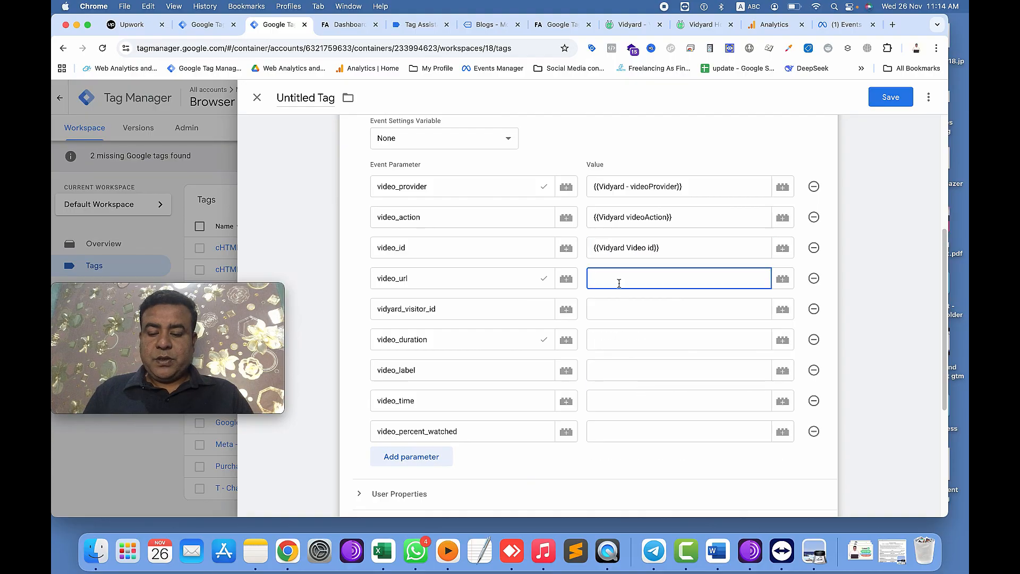
pyautogui.write('{{video')
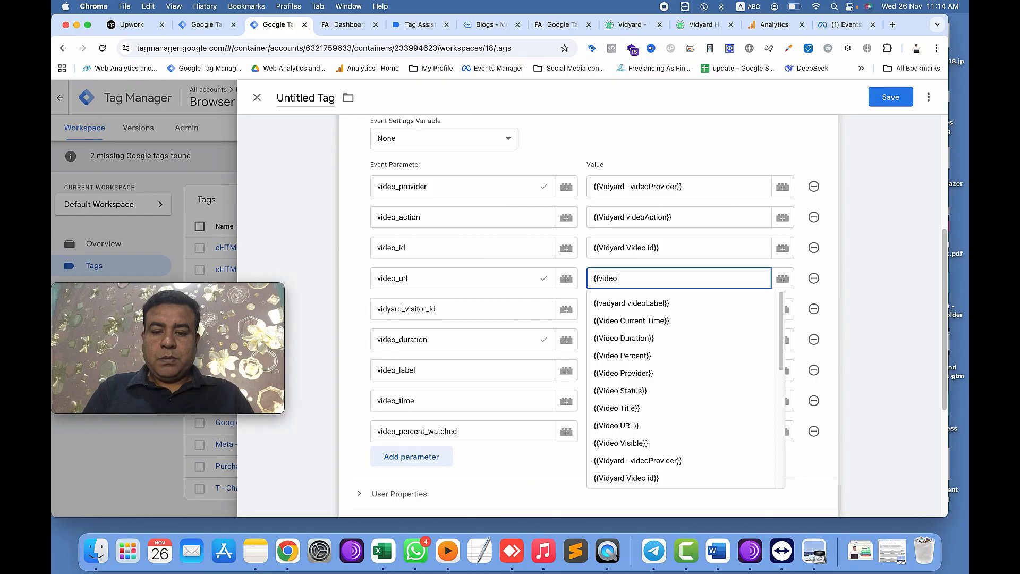
pyautogui.write('url')
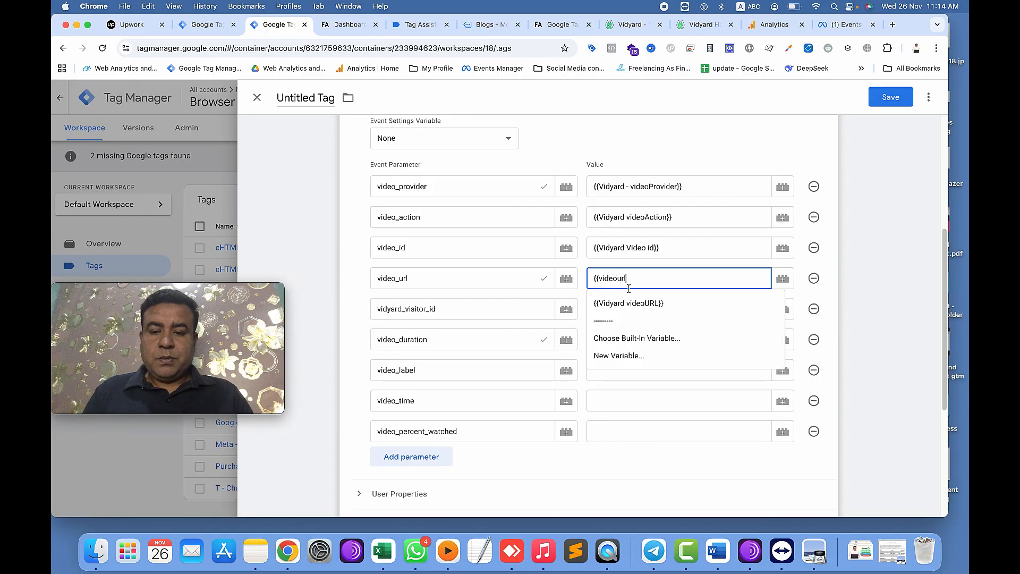
pyautogui.click(638, 303)
pyautogui.click(637, 304)
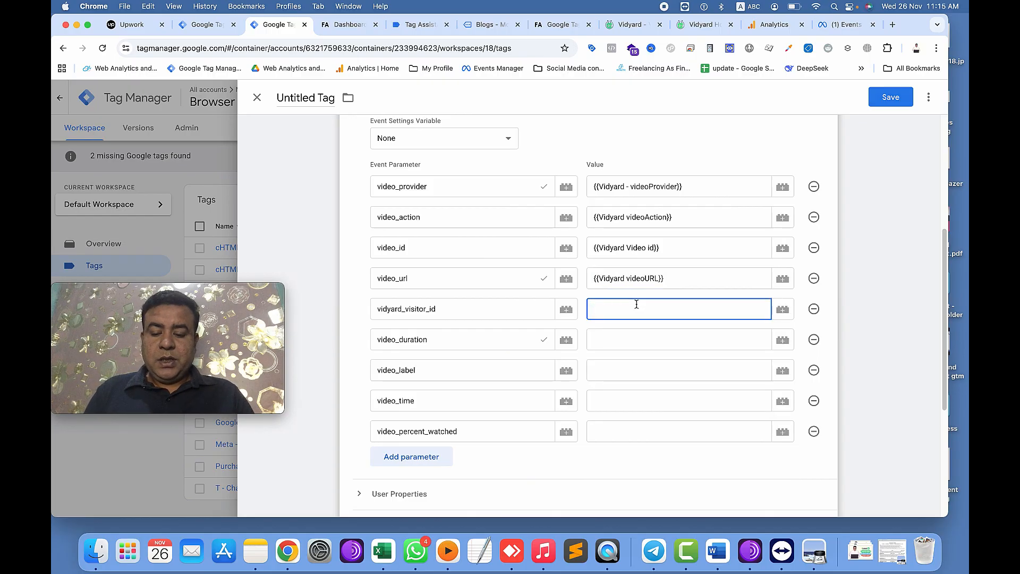
pyautogui.write('{{vis')
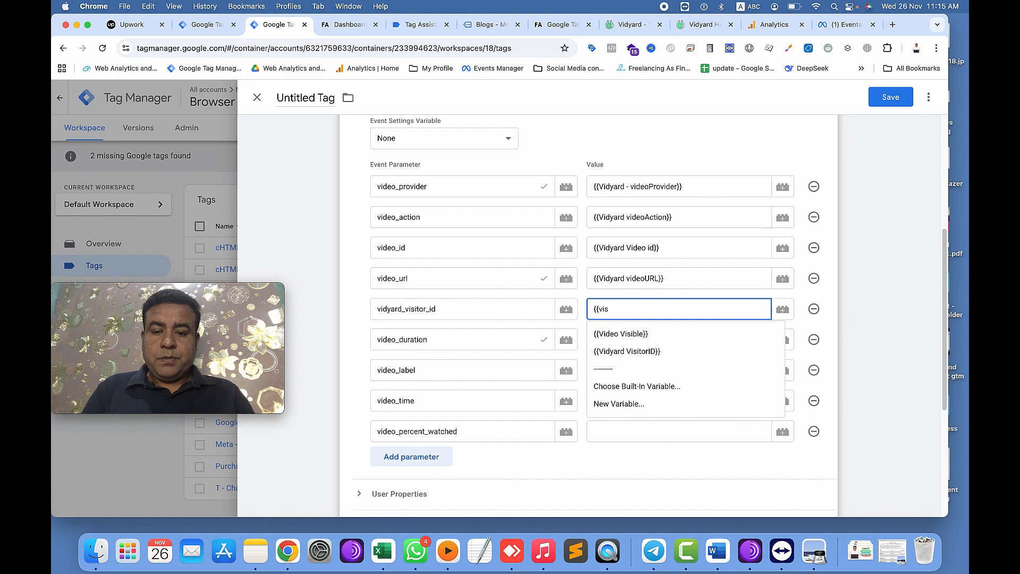
pyautogui.click(631, 351)
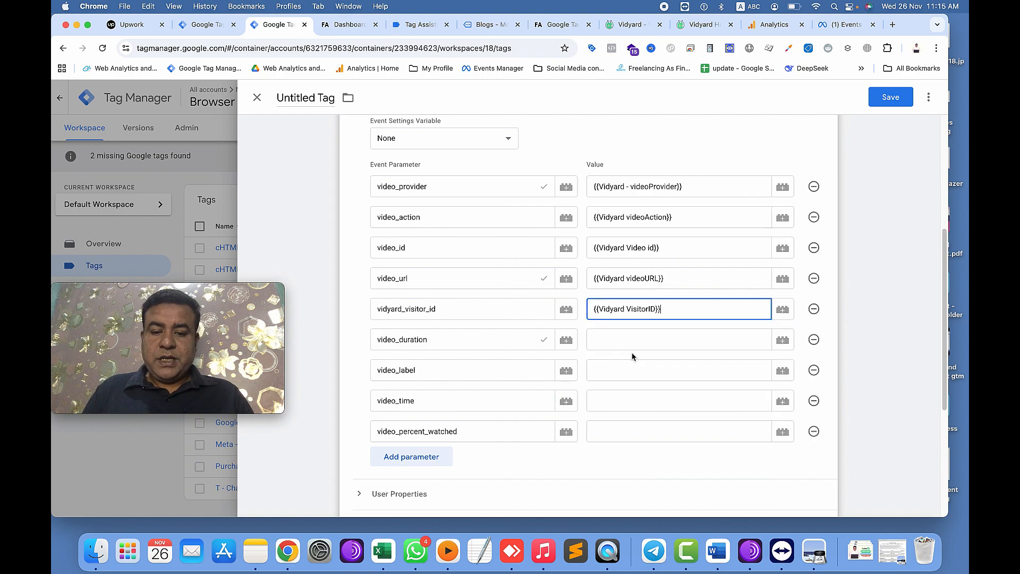
# Set the video_duration parameter's value to {{vidyard videoDuration}} and the video_label parameter's value to {{vadyard videoLabel}}
pyautogui.click(629, 348)
pyautogui.write('{{dura')
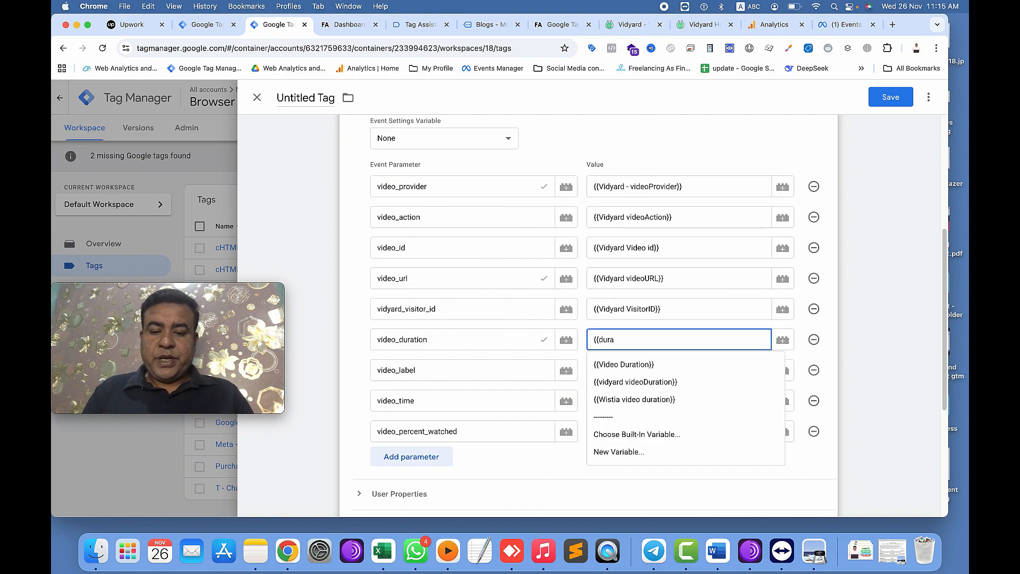
pyautogui.click(637, 381)
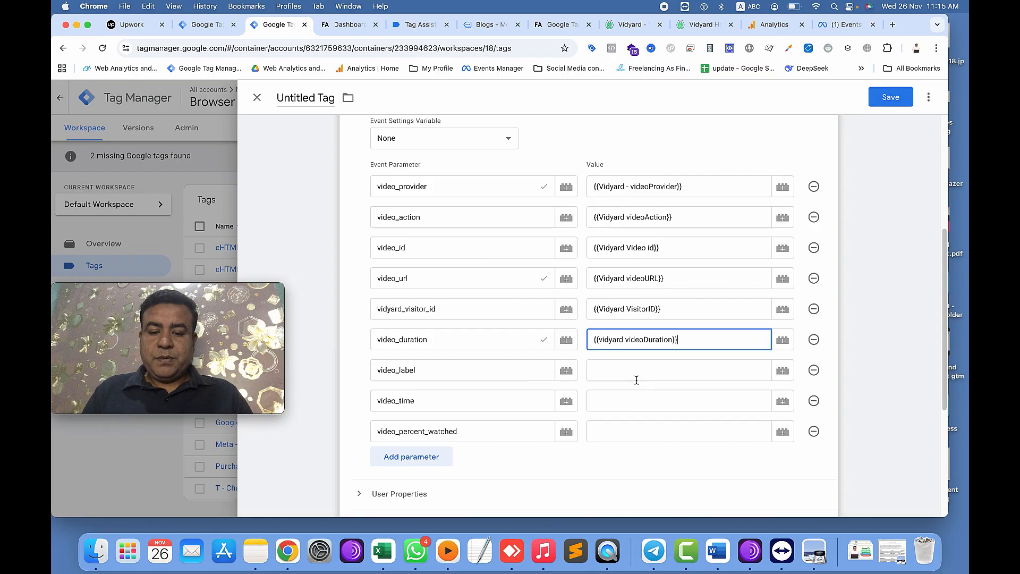
pyautogui.click(636, 375)
pyautogui.write('{{')
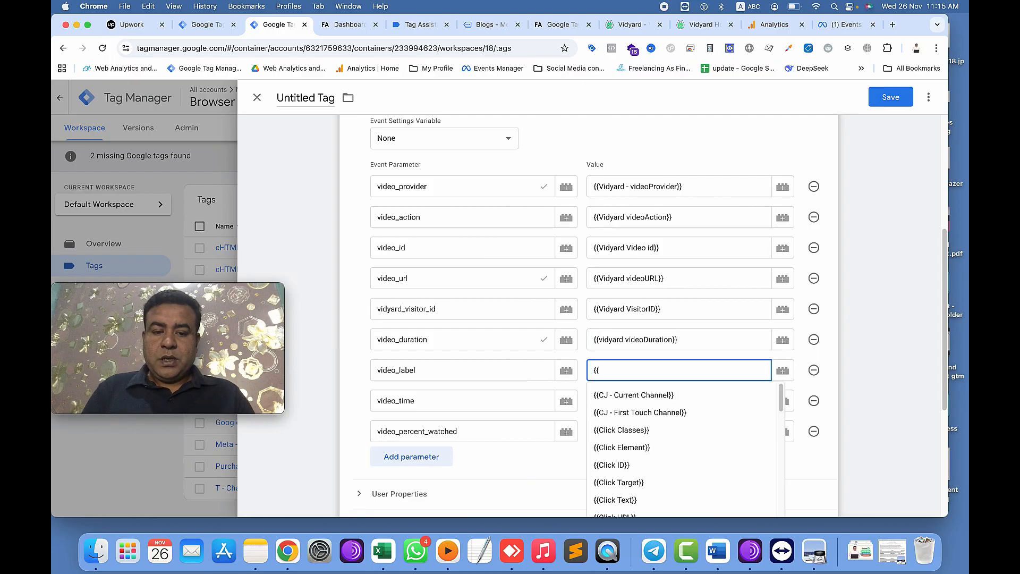
pyautogui.write('label')
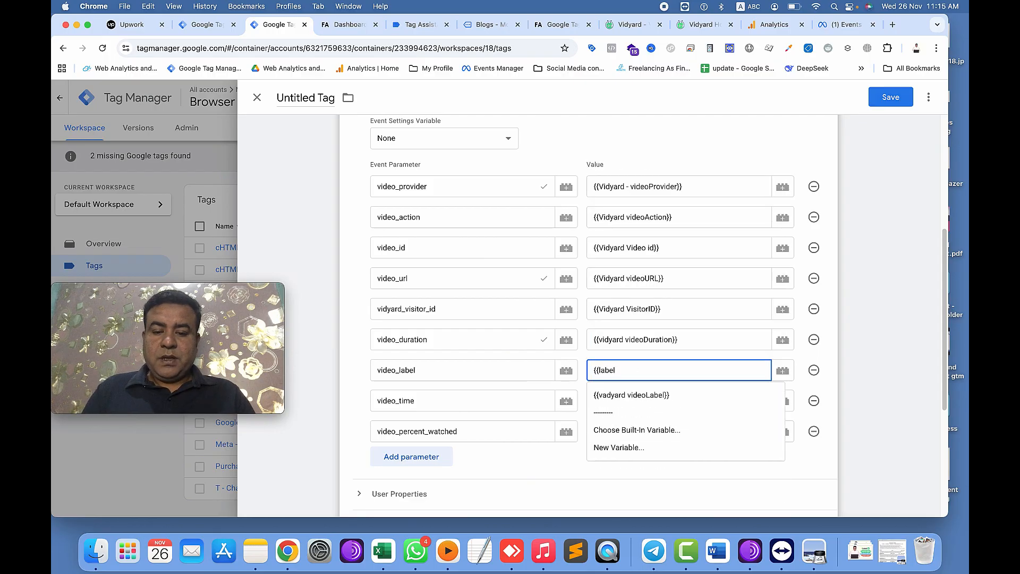
pyautogui.click(643, 395)
# Set the value of the video_time event parameter to the variable {{vidyard videoTime}}
pyautogui.click(642, 396)
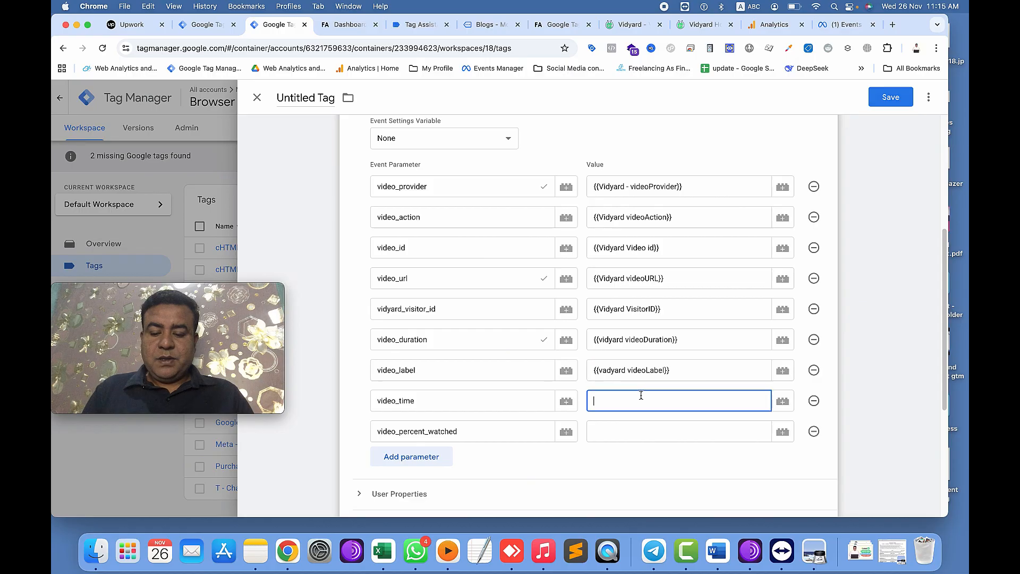
pyautogui.write('{{time')
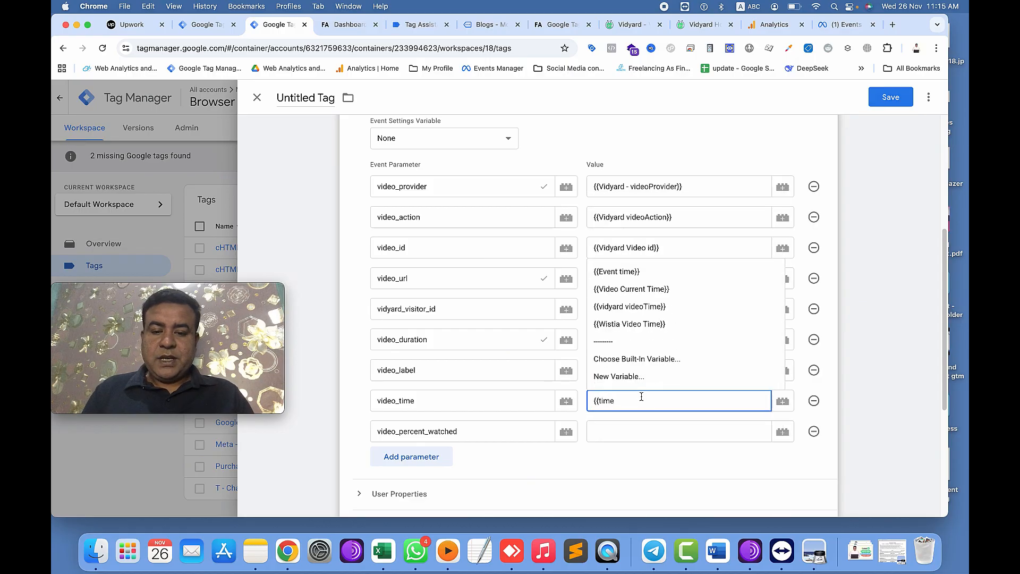
pyautogui.click(629, 307)
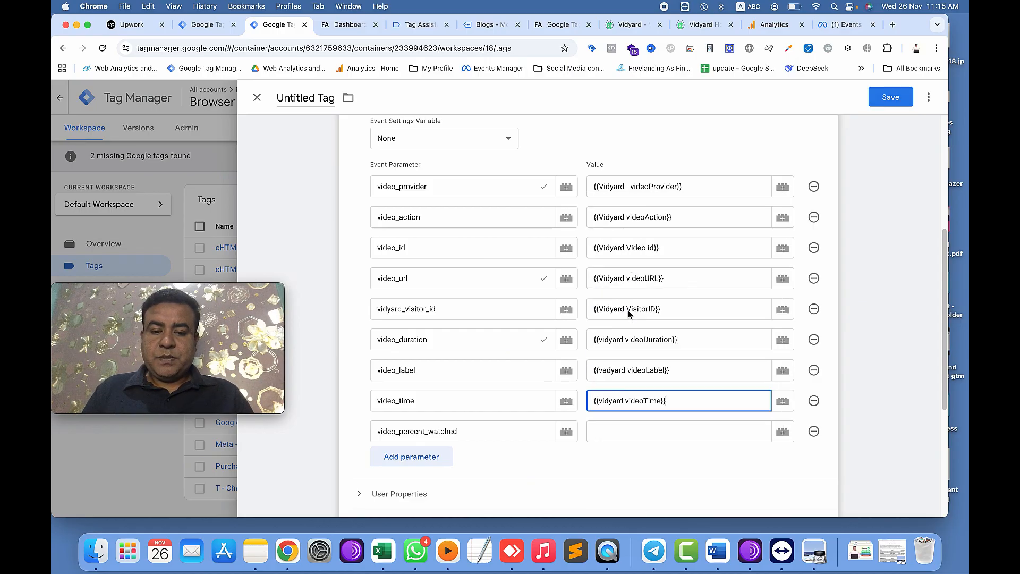
# Set the value of the video_percent_watched event parameter to the variable {{Vidyard videoPercentWatched}}
pyautogui.click(624, 431)
pyautogui.write('{{p')
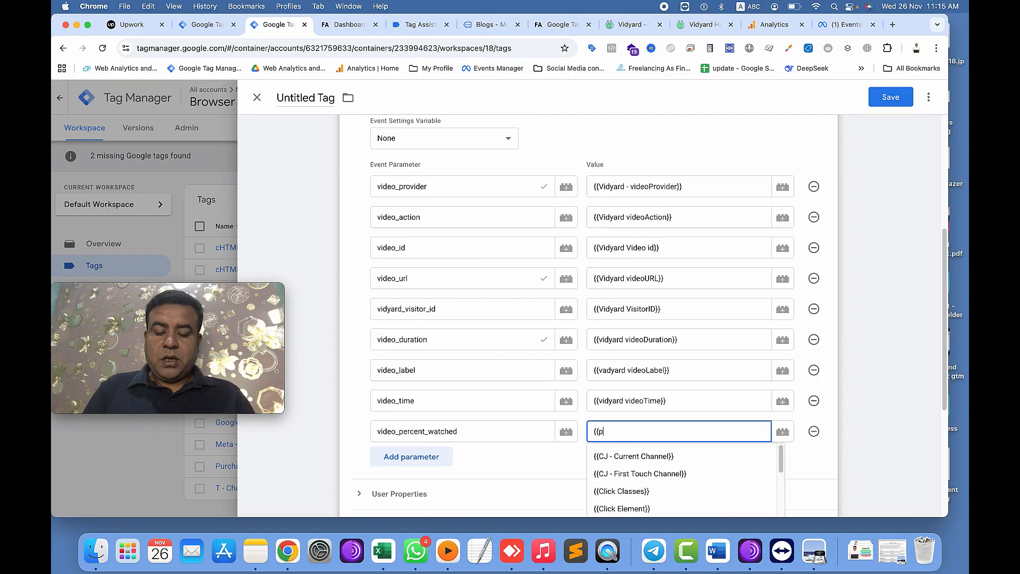
pyautogui.write('ersent')
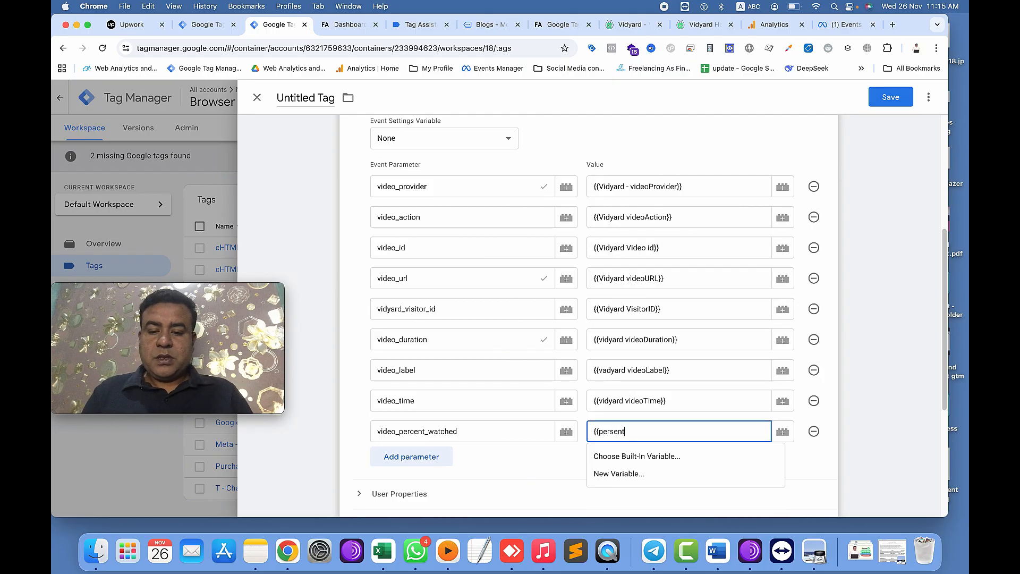
pyautogui.press('BackSpace')
pyautogui.press('BackSpace')
pyautogui.press('BackSpace')
pyautogui.press('BackSpace')
pyautogui.write('c')
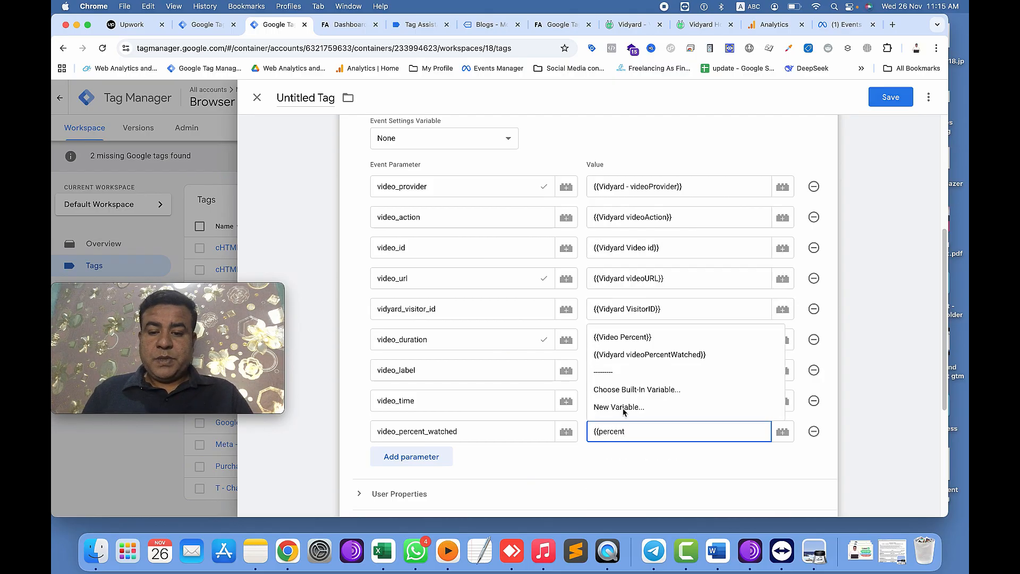
pyautogui.click(633, 357)
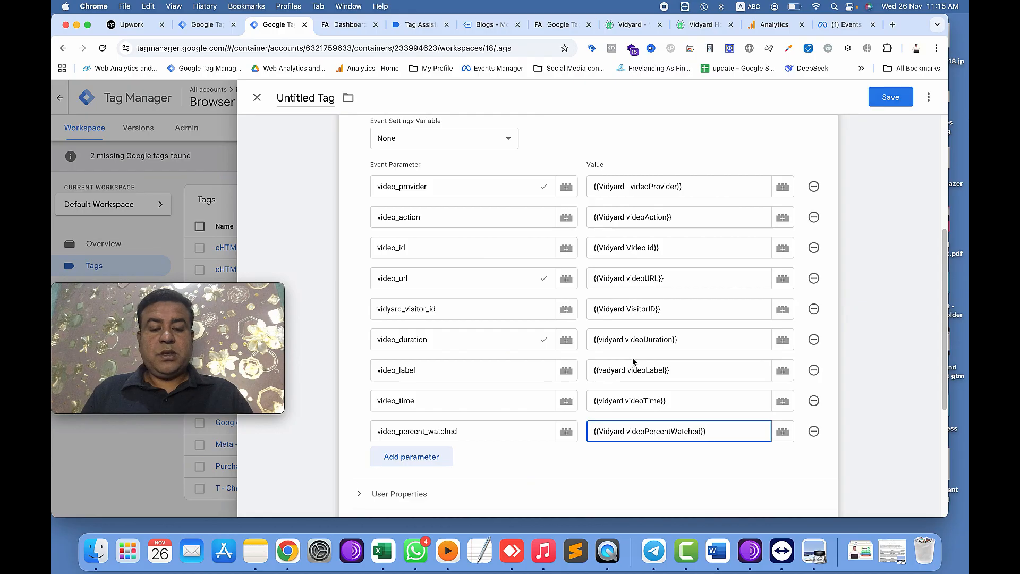
# Add another event parameter below video_percent_watched and name it event_time
pyautogui.scroll(1, 533, 387)
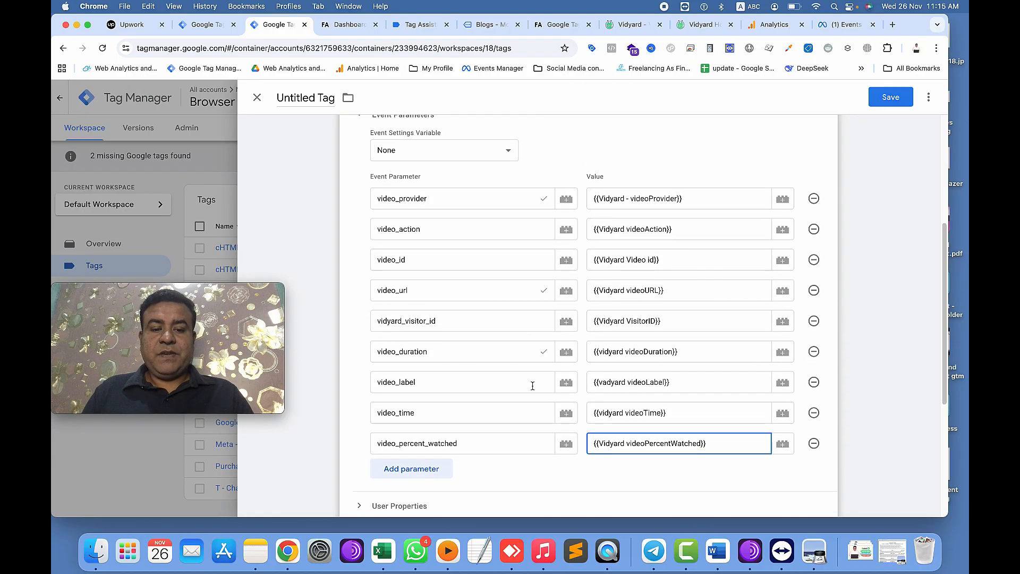
pyautogui.scroll(-2, 532, 387)
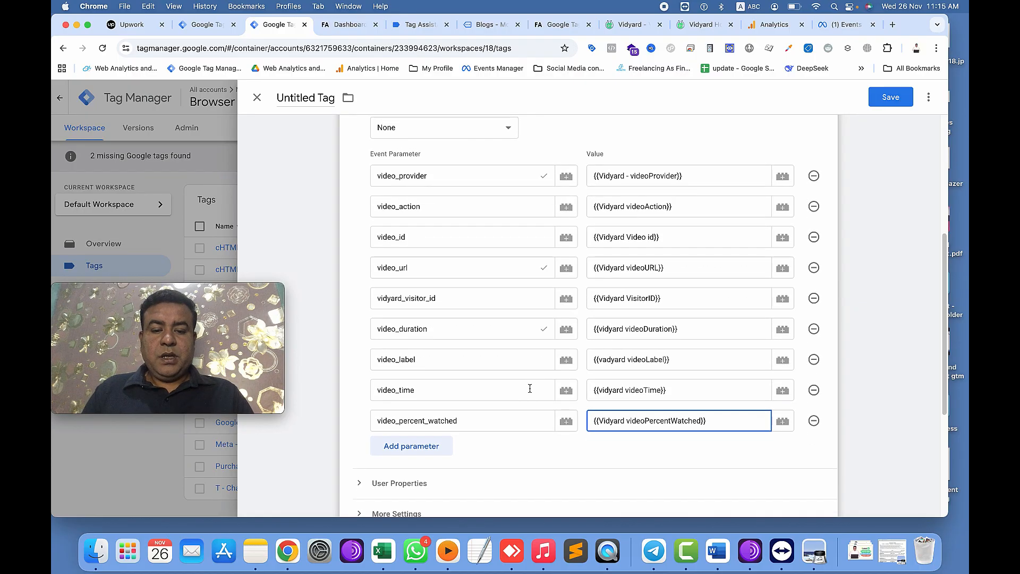
pyautogui.scroll(-1, 448, 438)
pyautogui.click(448, 438)
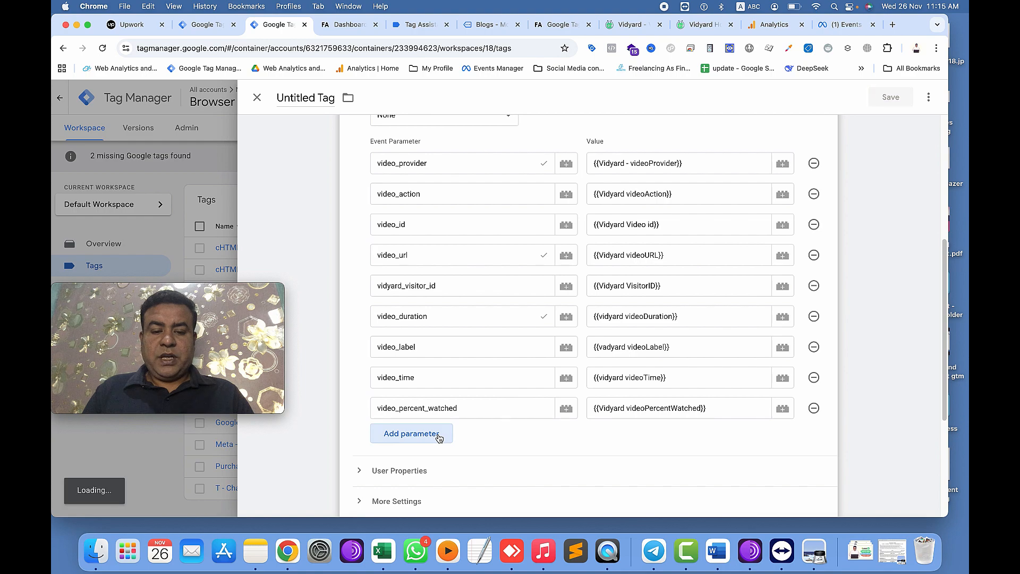
pyautogui.write('event')
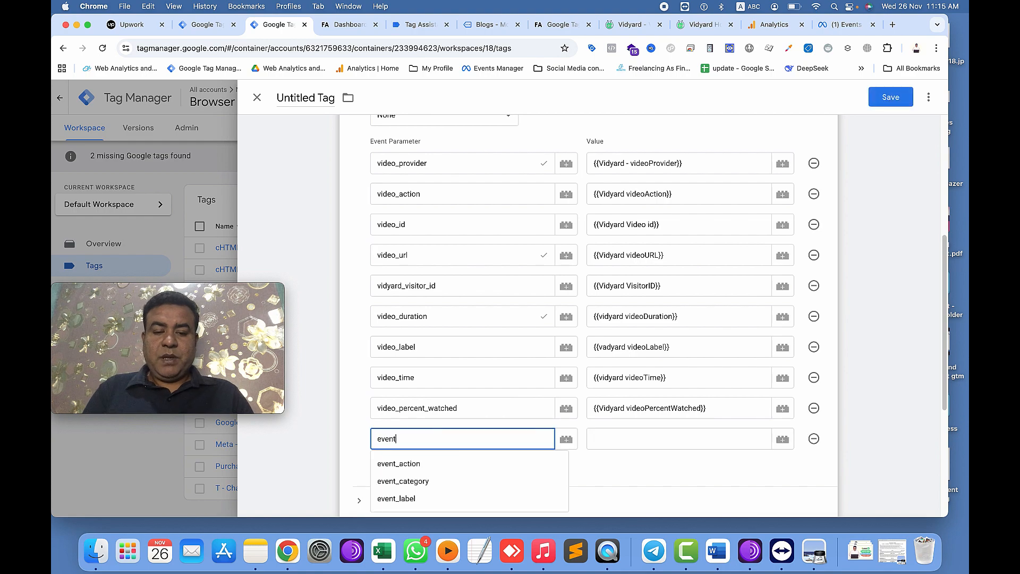
pyautogui.write('_time')
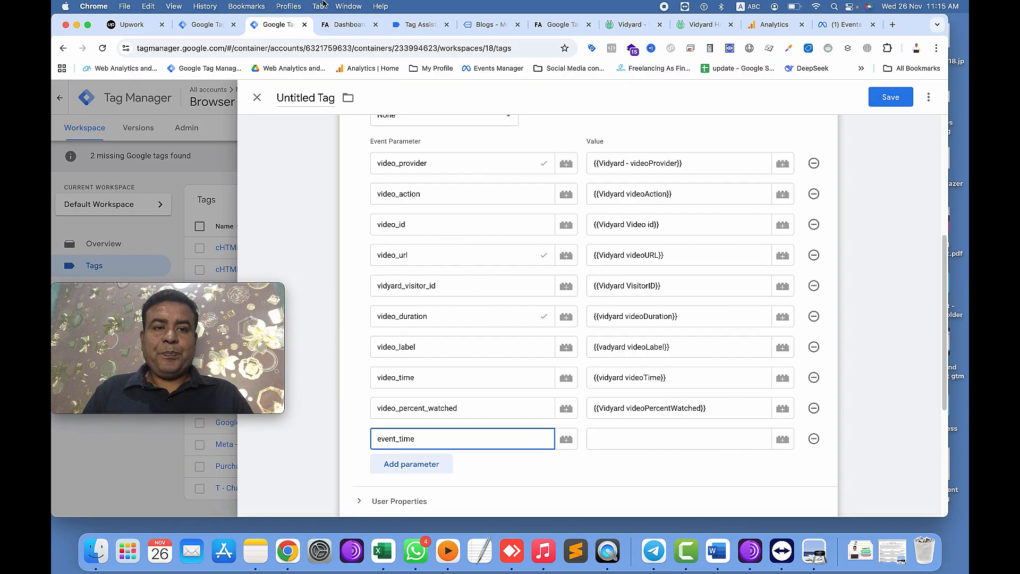
# Copy the event name vidyardVideo from the API call in Tag Assistant and enter it as the event_time parameter's value
pyautogui.click(409, 27)
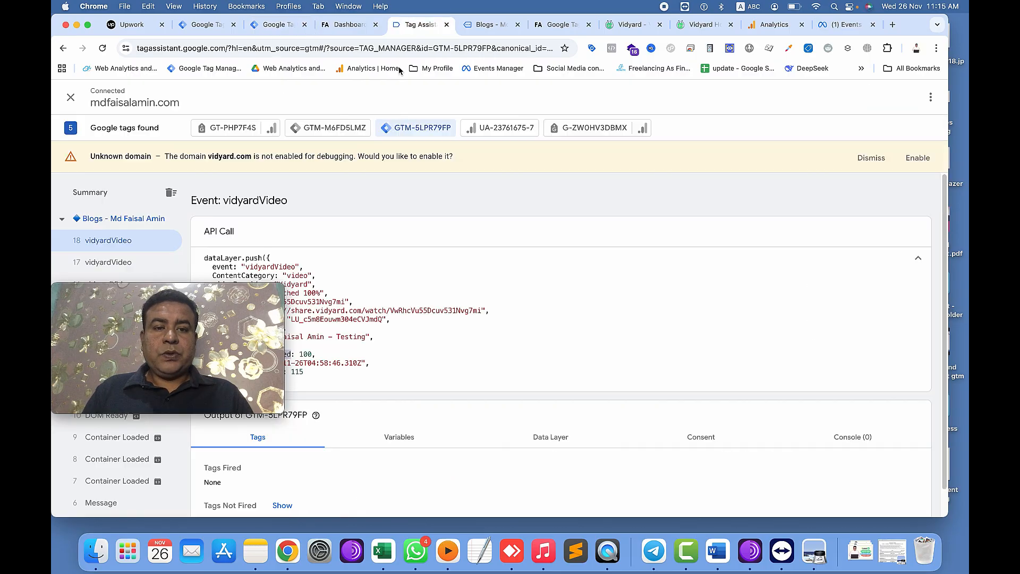
pyautogui.doubleClick(267, 266)
pyautogui.press('super+c')
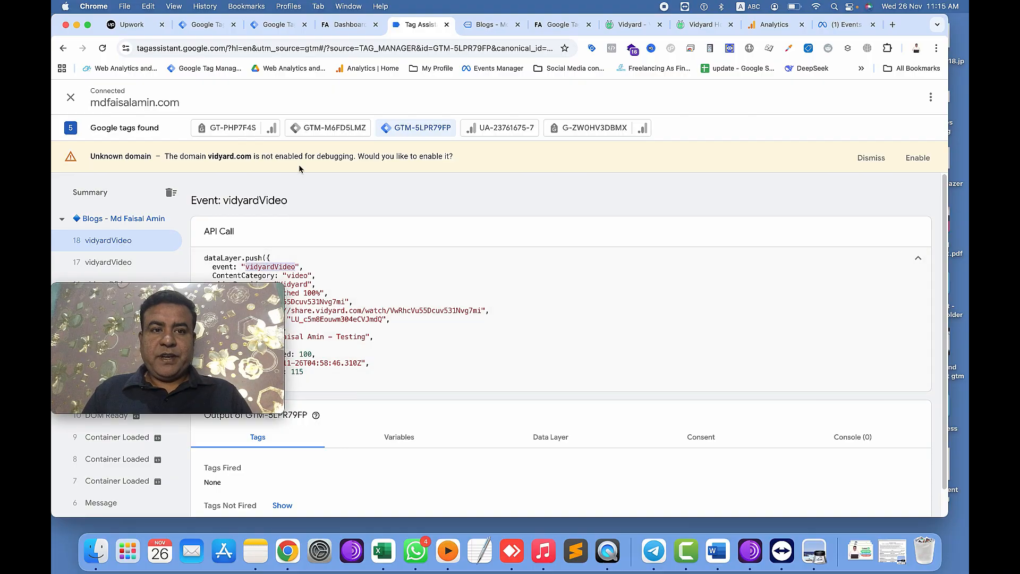
pyautogui.click(268, 26)
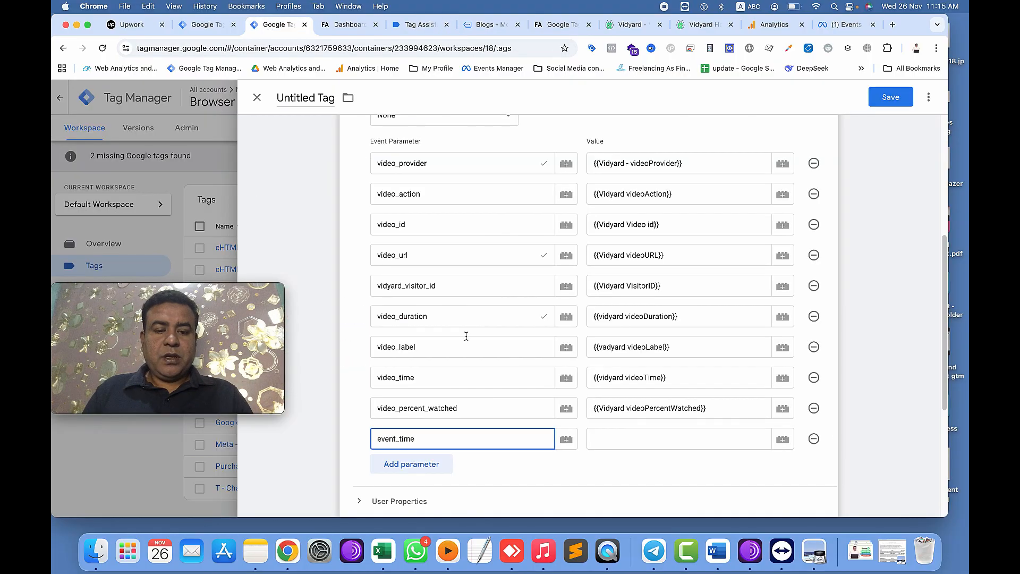
pyautogui.click(611, 437)
pyautogui.press('super+v')
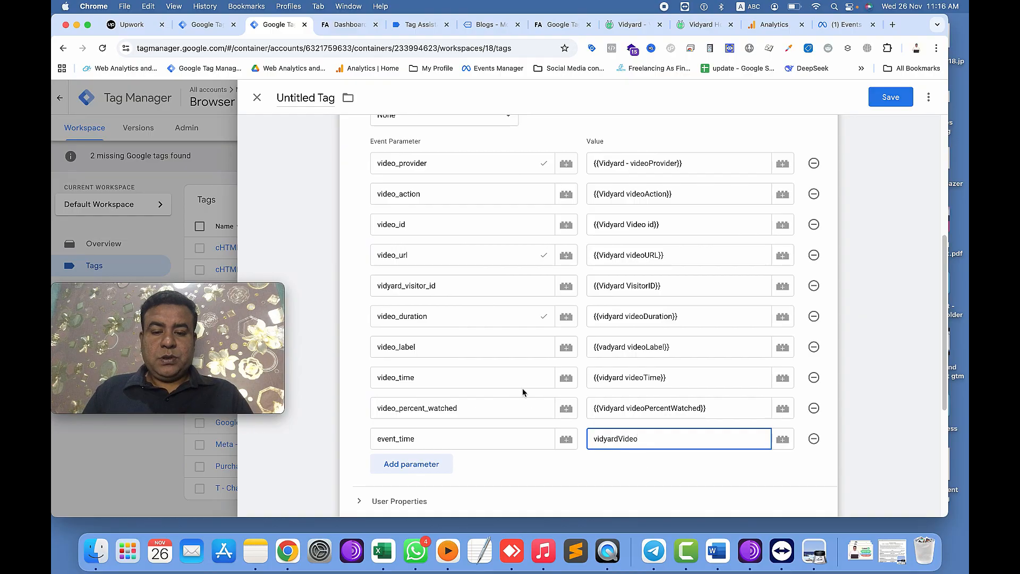
# Add another event parameter named event_id below event_time and set its value to the variable {{DL - event_id}}
pyautogui.scroll(-3, 523, 392)
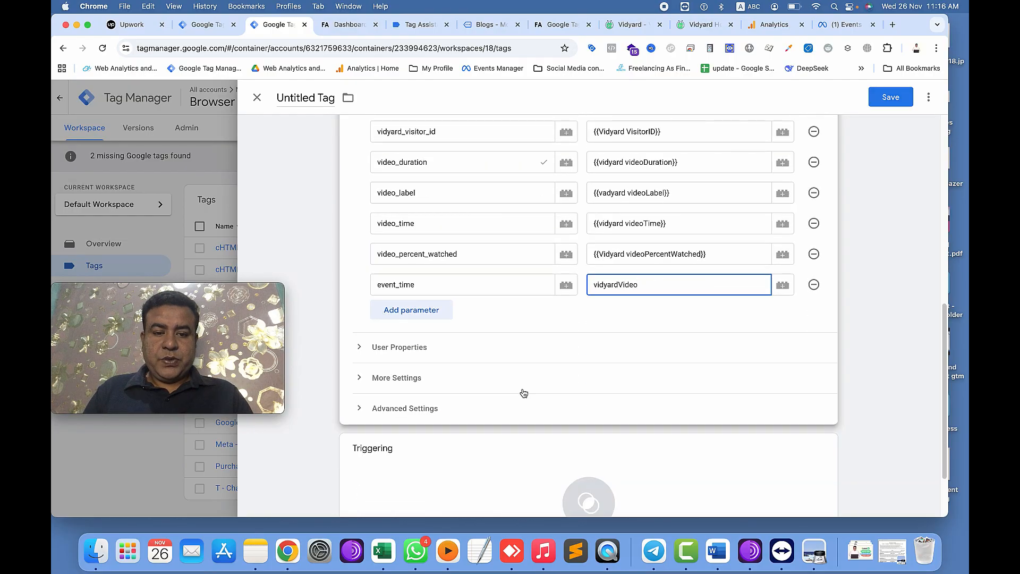
pyautogui.scroll(-2, 522, 392)
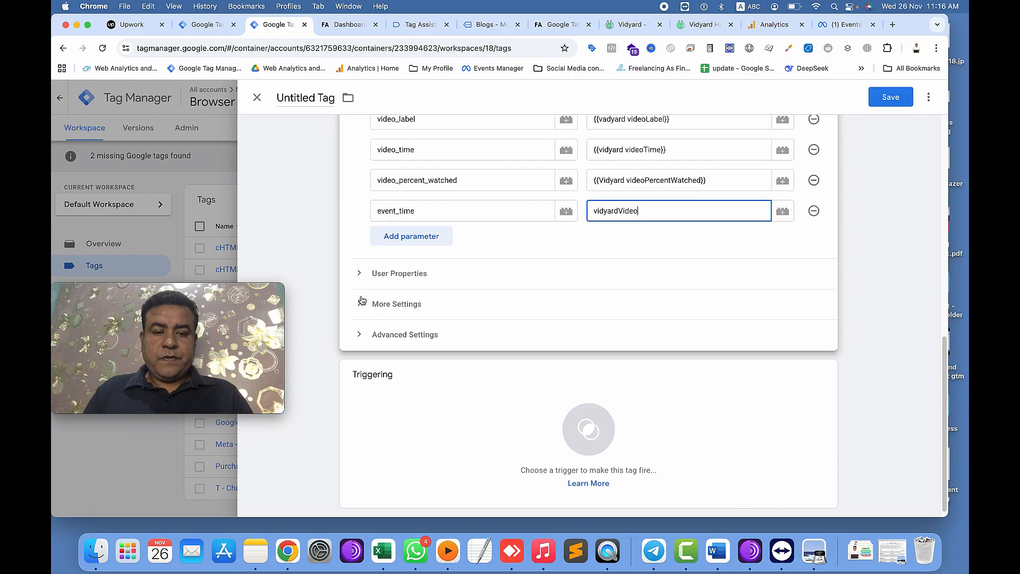
pyautogui.click(414, 244)
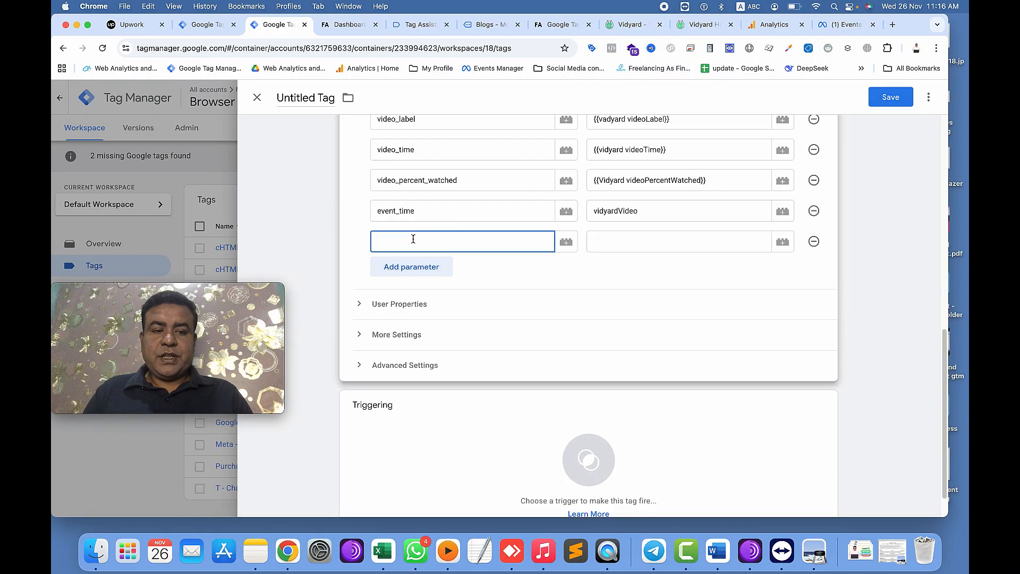
pyautogui.write('eve')
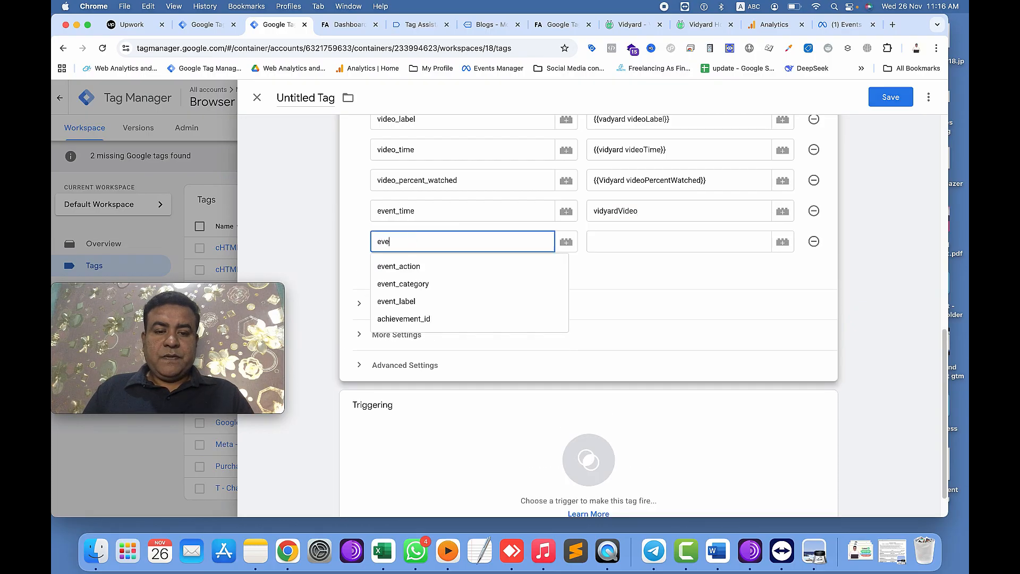
pyautogui.write('n')
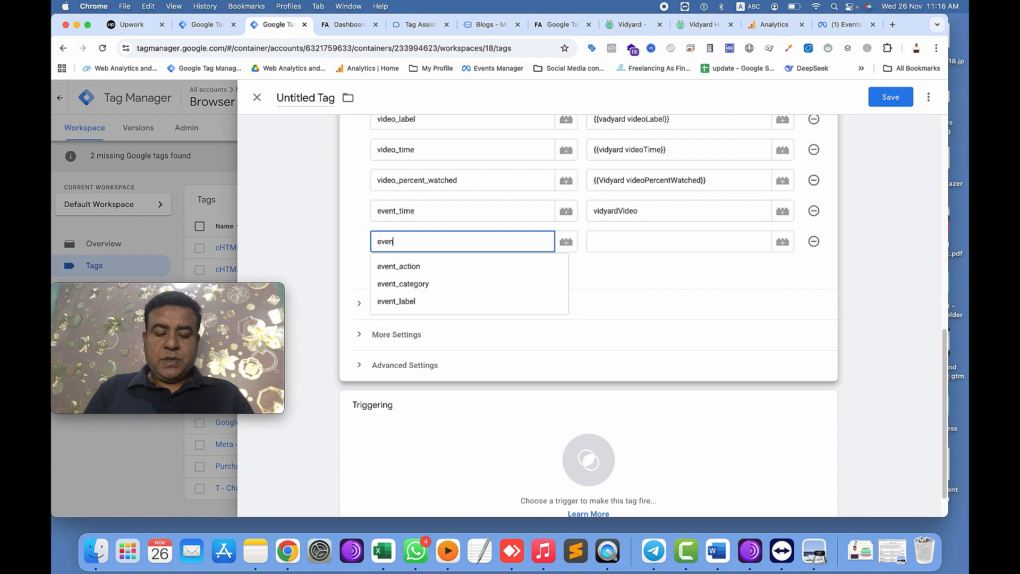
pyautogui.write('t_id')
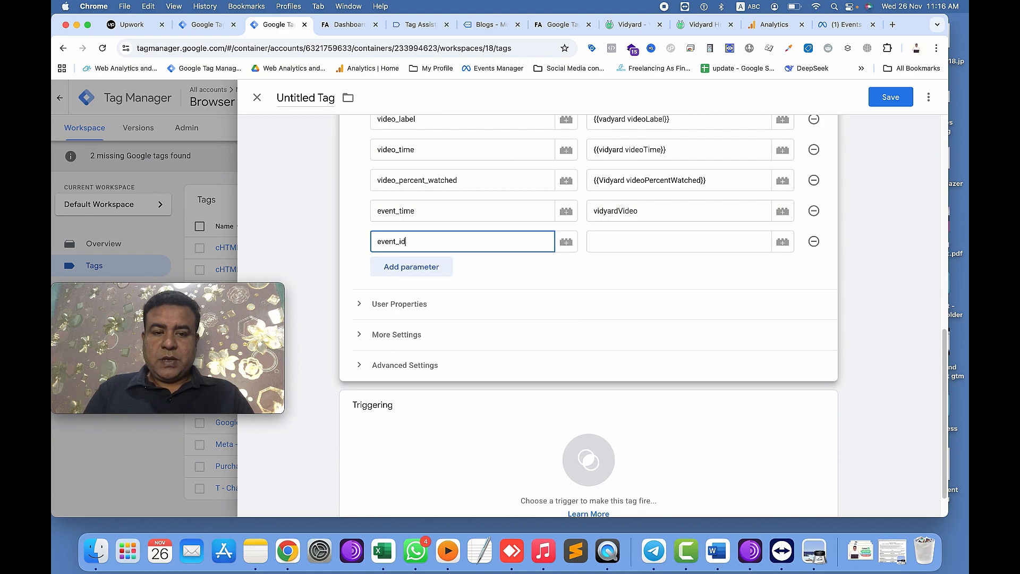
pyautogui.click(609, 246)
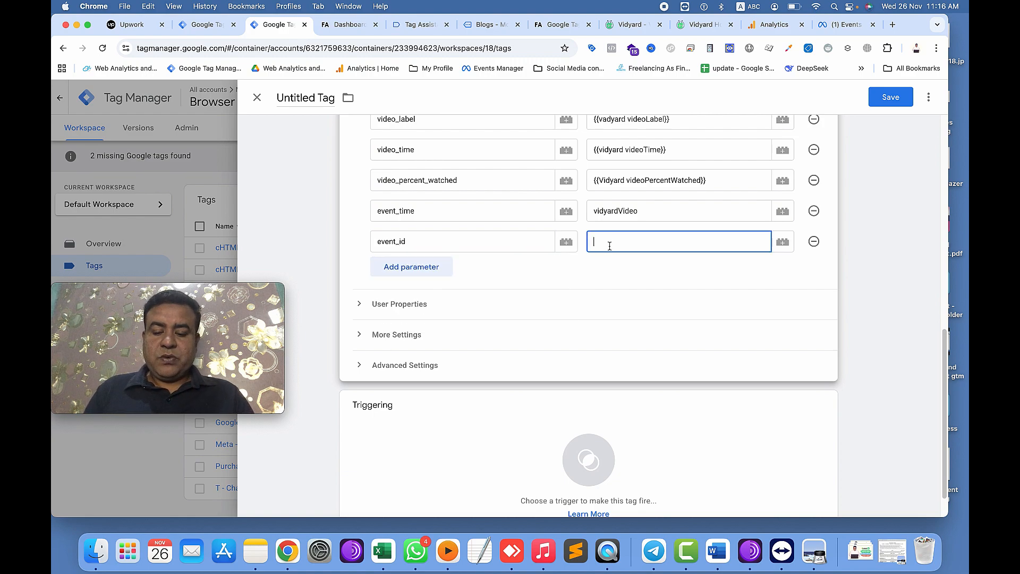
pyautogui.write('{{even')
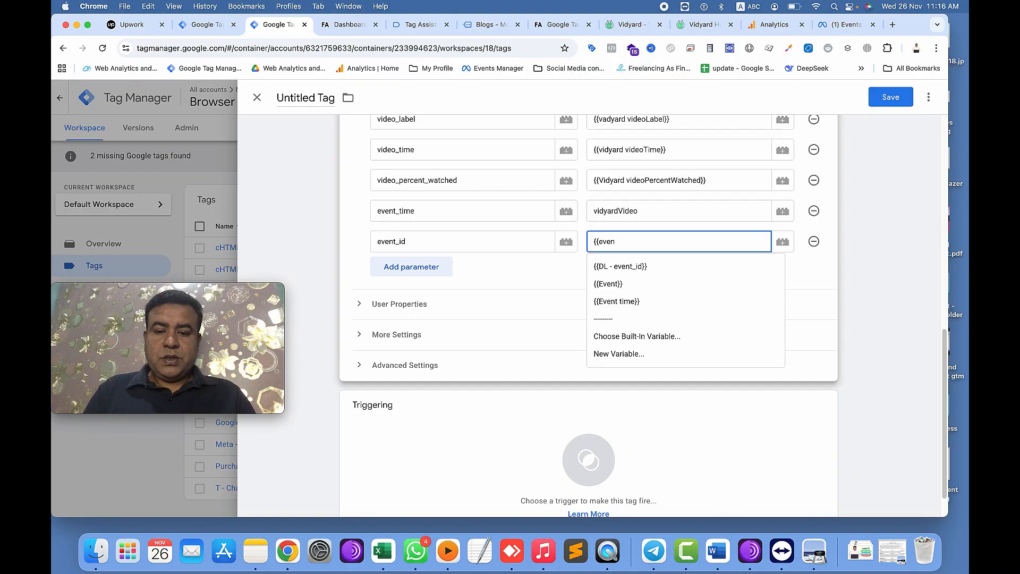
pyautogui.click(609, 267)
# Create a new Custom Event trigger for the tag with the event name vidyardVideo
pyautogui.scroll(-2, 532, 308)
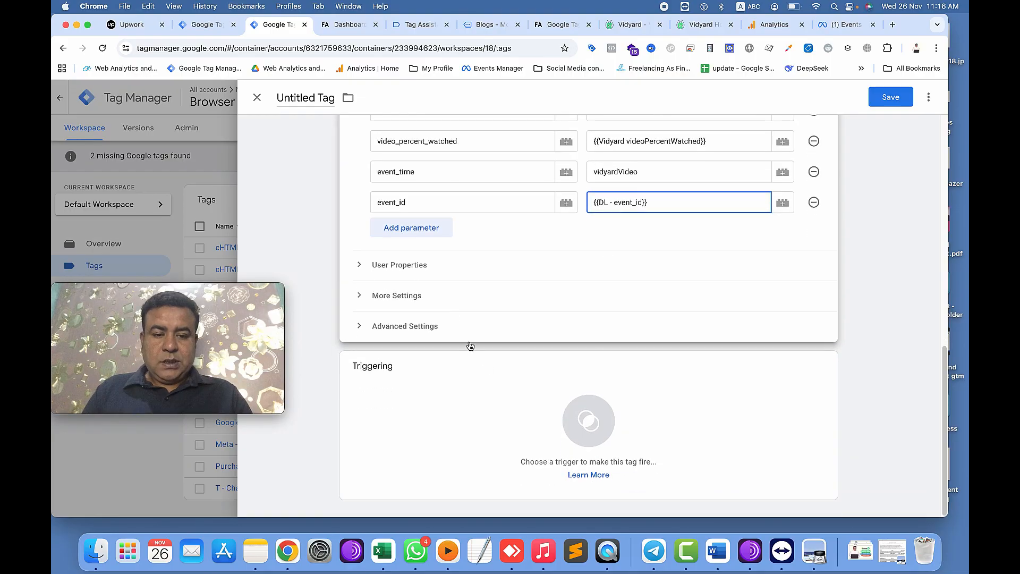
pyautogui.click(584, 426)
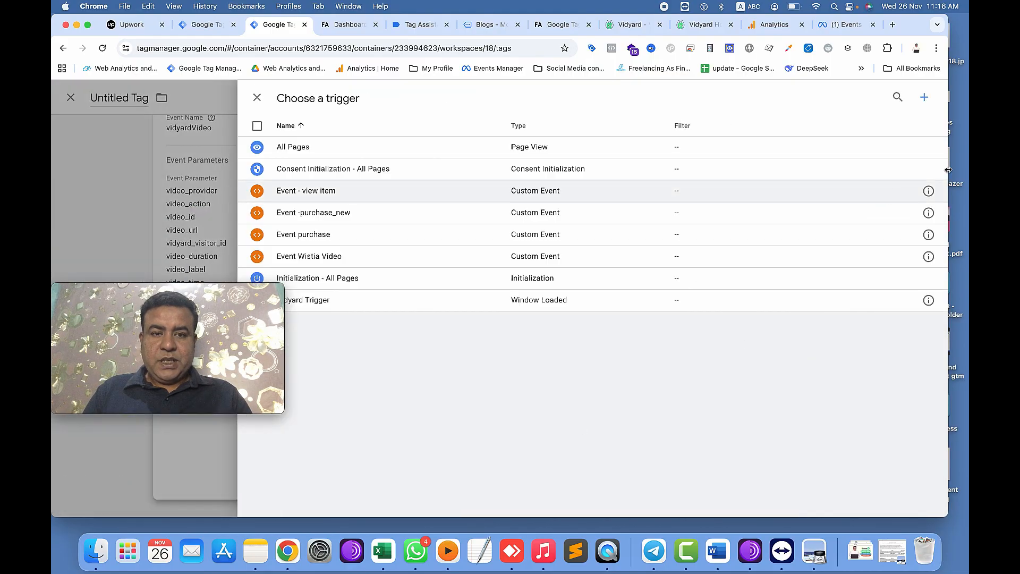
pyautogui.click(925, 97)
pyautogui.click(590, 201)
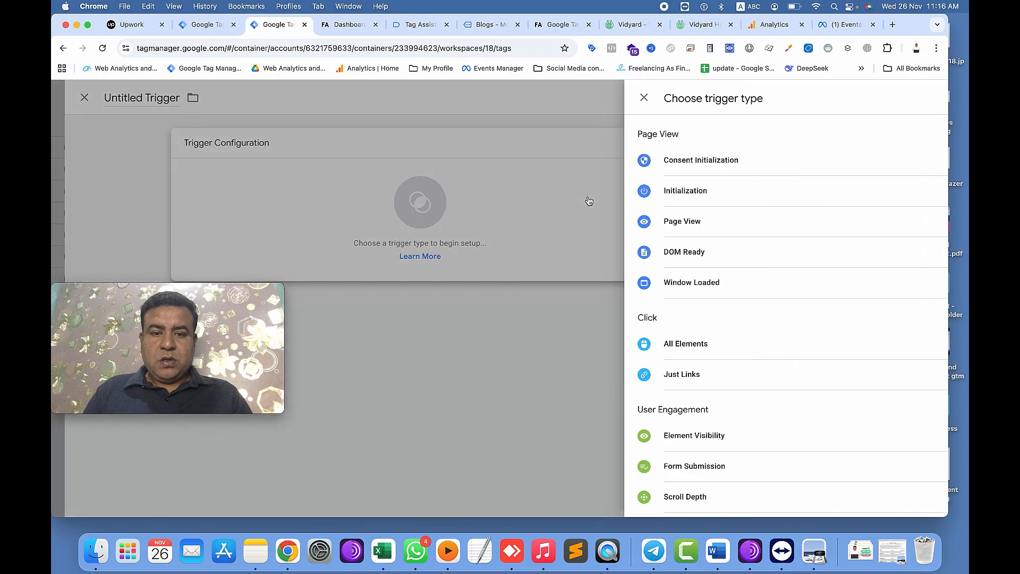
pyautogui.scroll(-4, 661, 391)
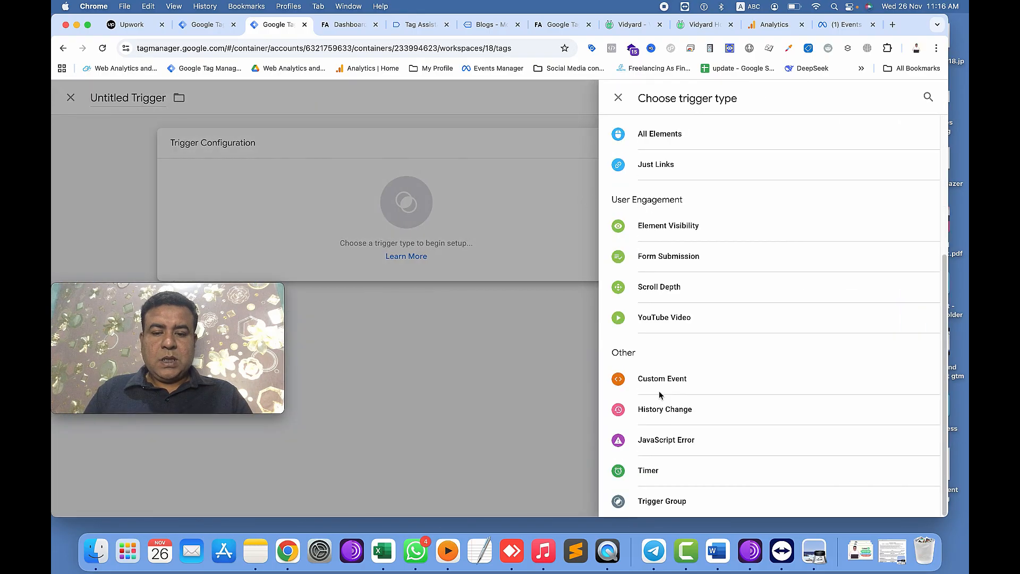
pyautogui.click(668, 377)
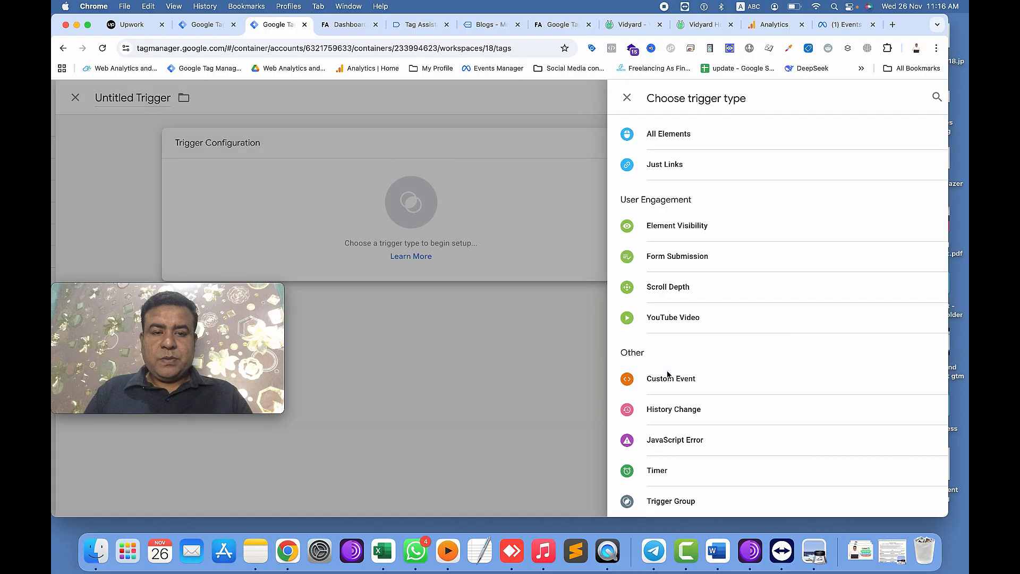
pyautogui.click(452, 259)
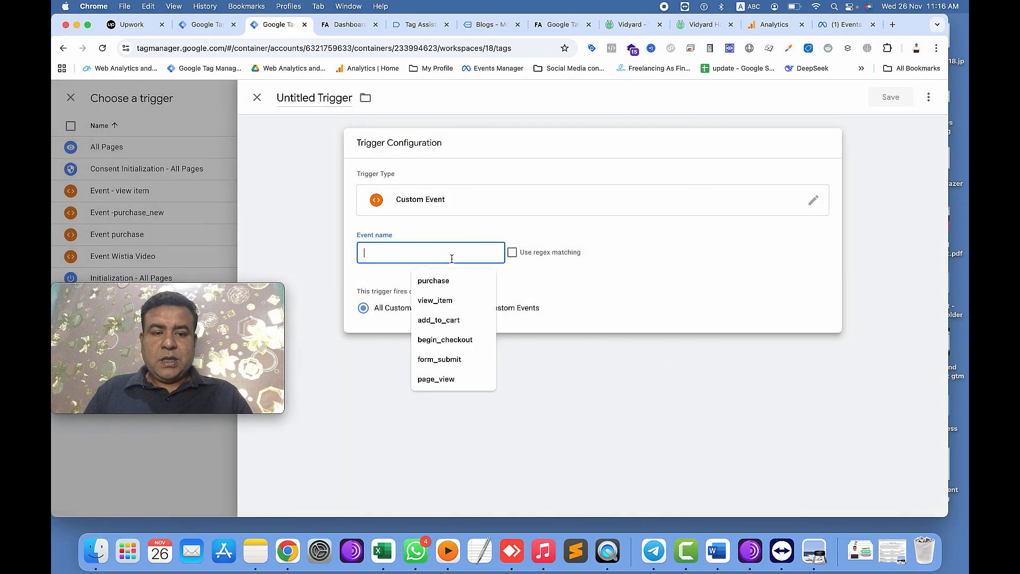
pyautogui.press('super+v')
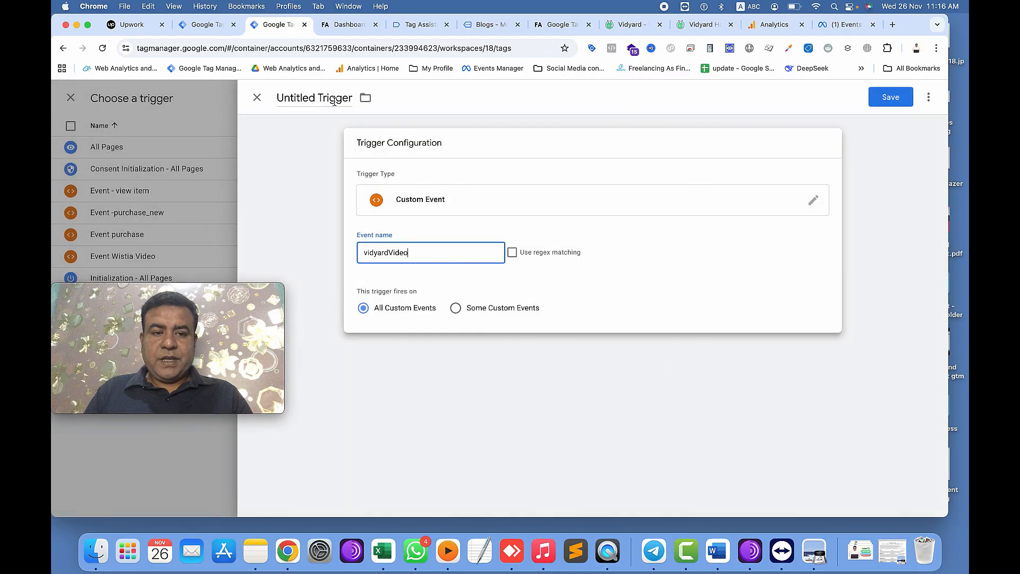
# Name the trigger "Tirgger - vidyard Video" and save it to the tag
pyautogui.click(332, 100)
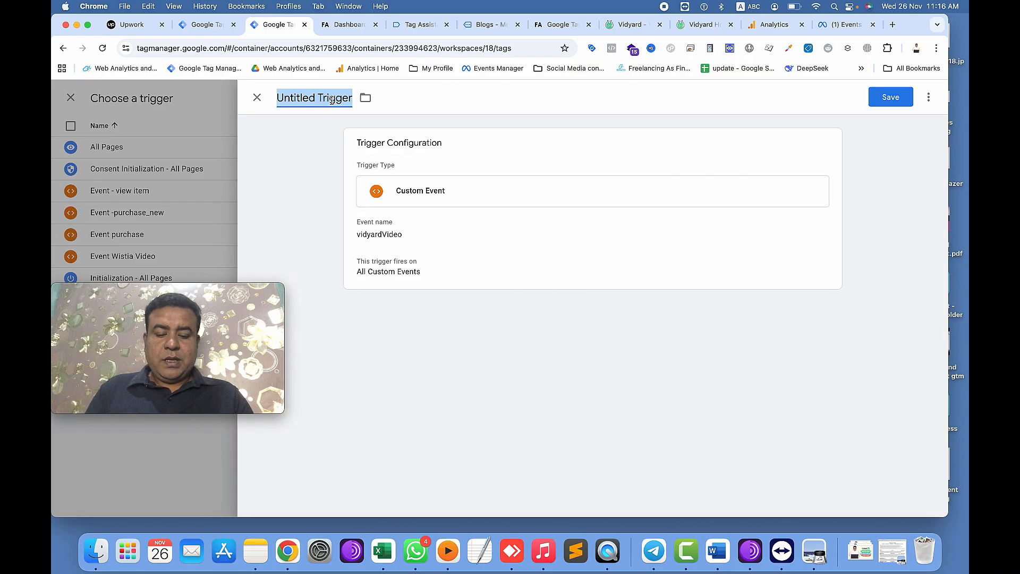
pyautogui.write('Tirgge')
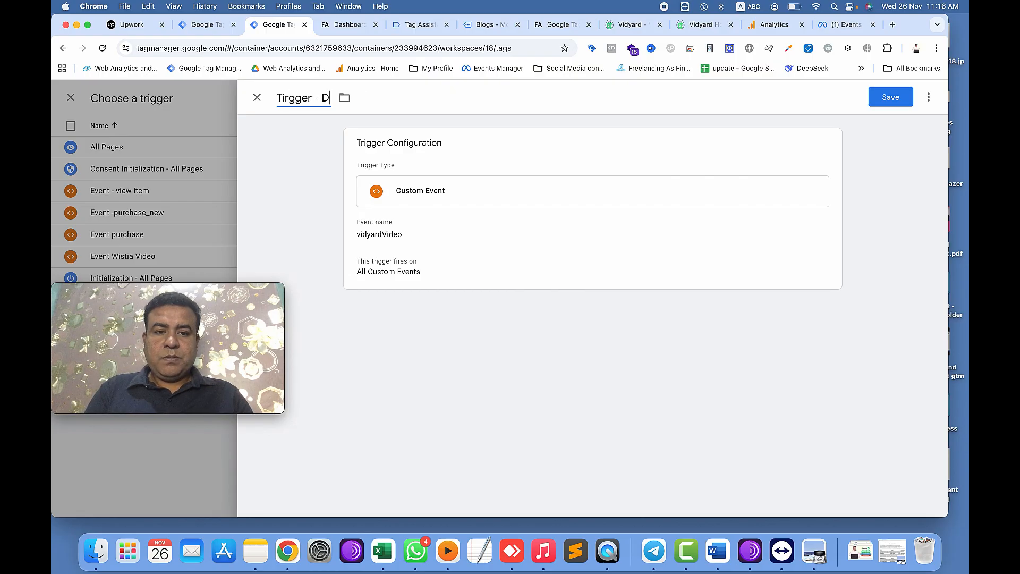
pyautogui.write('r - vidyard Video')
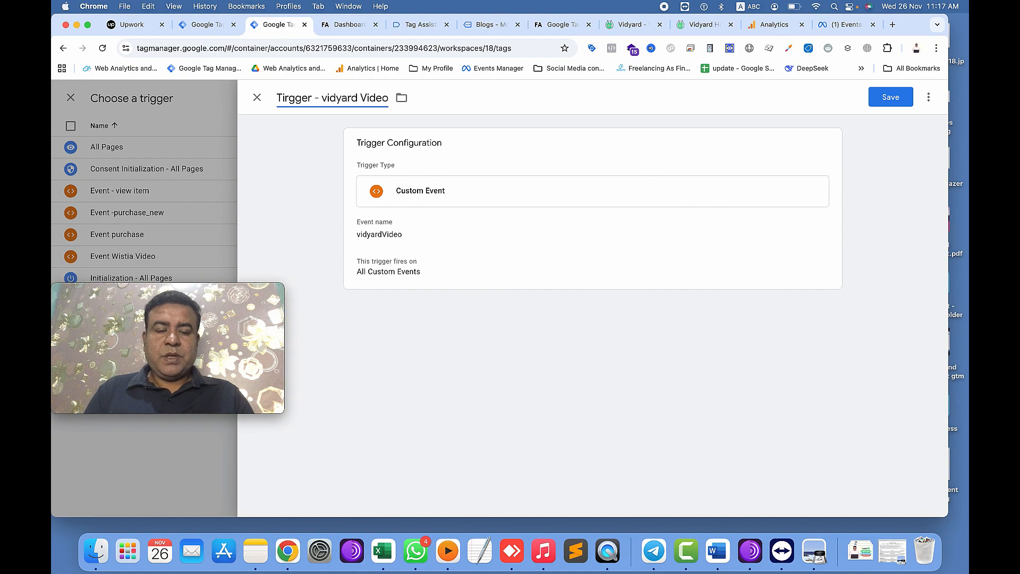
pyautogui.click(886, 97)
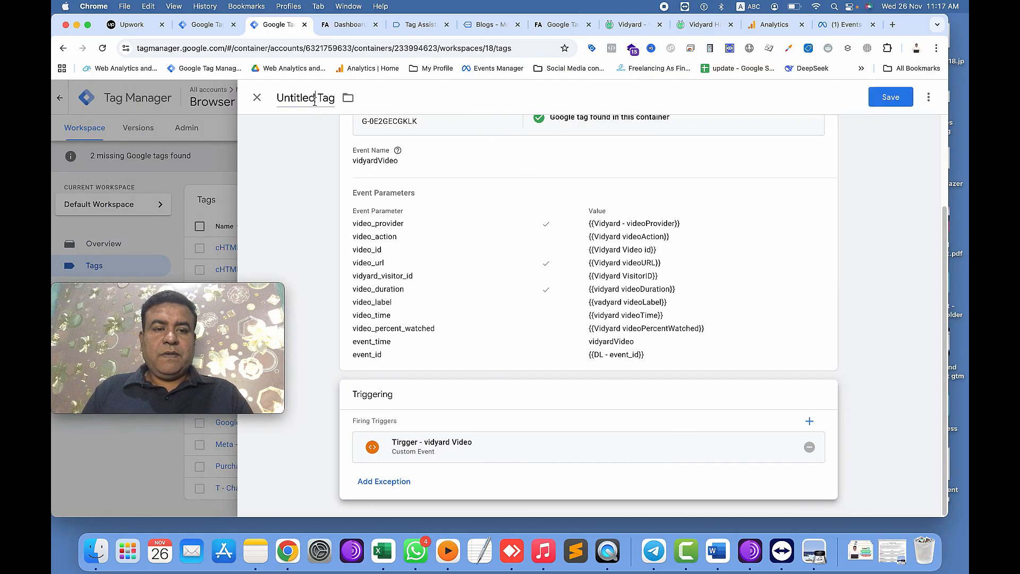
# Name the tag "GA4 Vidyard Video Tracking" and save it
pyautogui.click(315, 101)
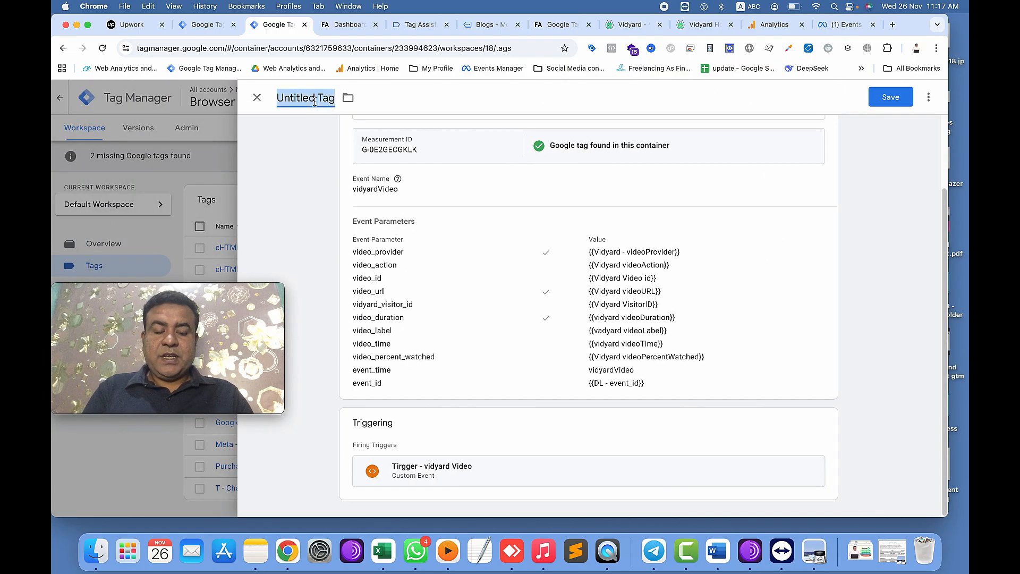
pyautogui.write('GA4')
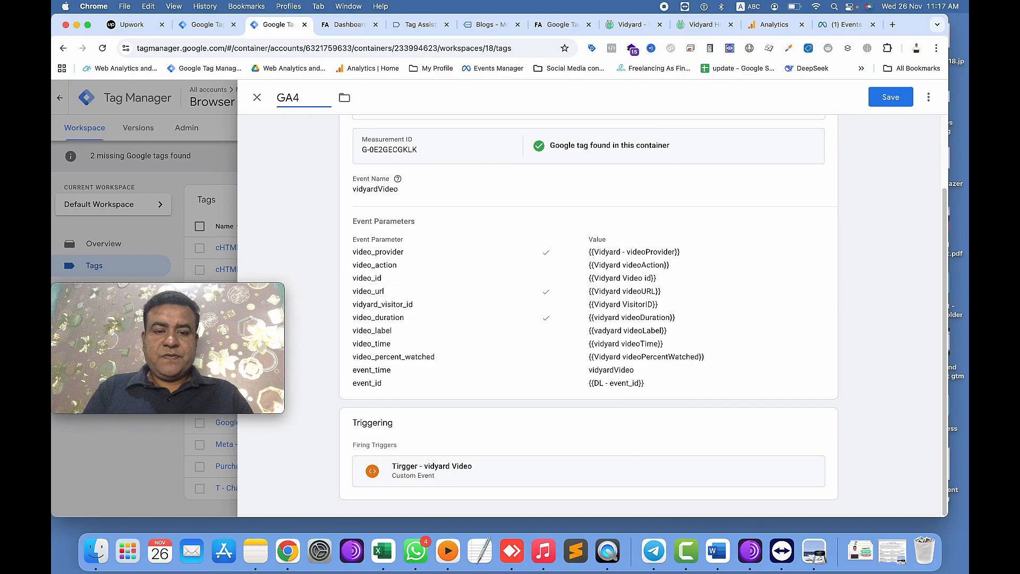
pyautogui.write(' Vidyard Video')
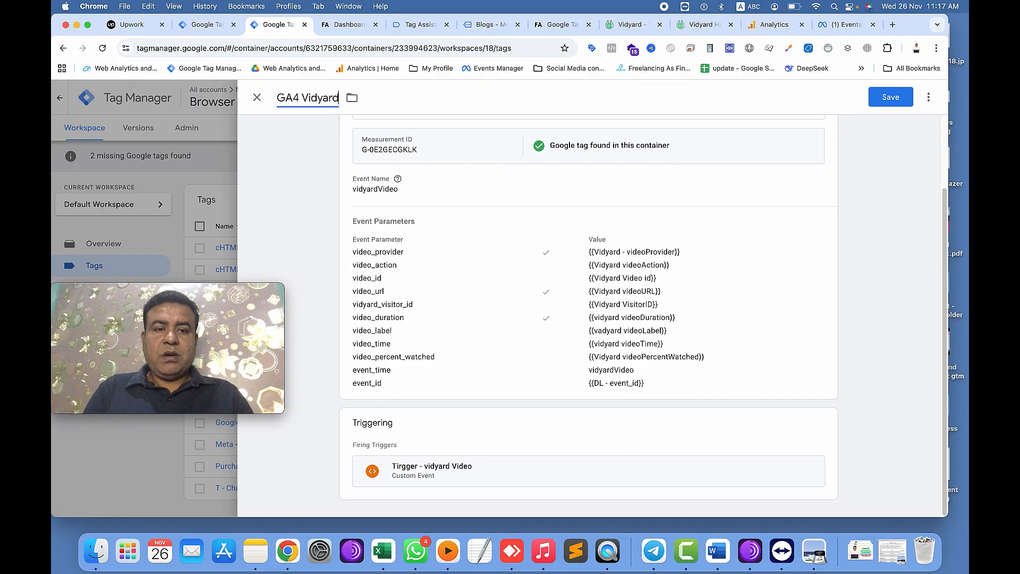
pyautogui.write(' Tracking')
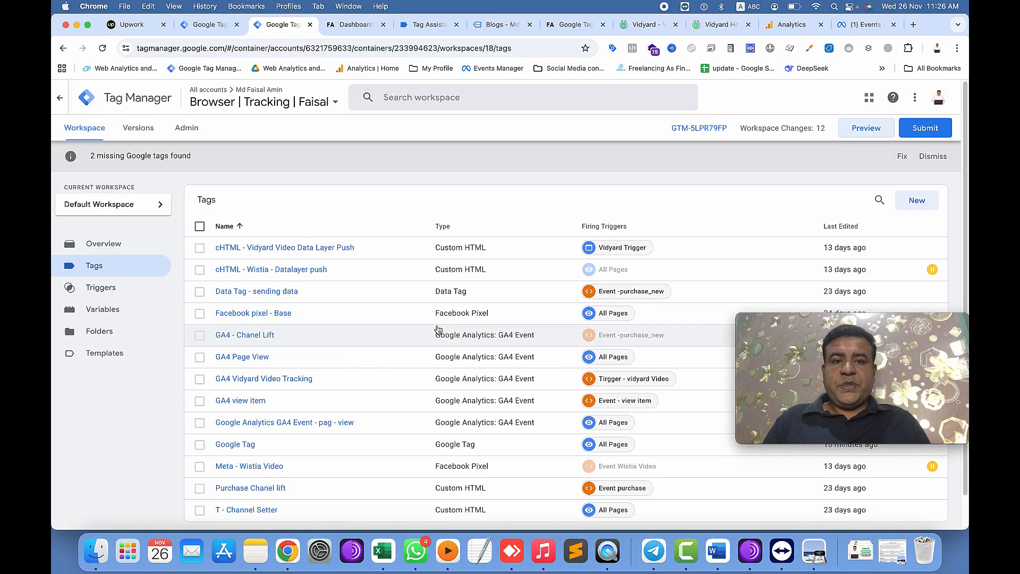
# Start a preview session of the container and open the Blogs page with the Vidyard video on the connected website
pyautogui.click(866, 128)
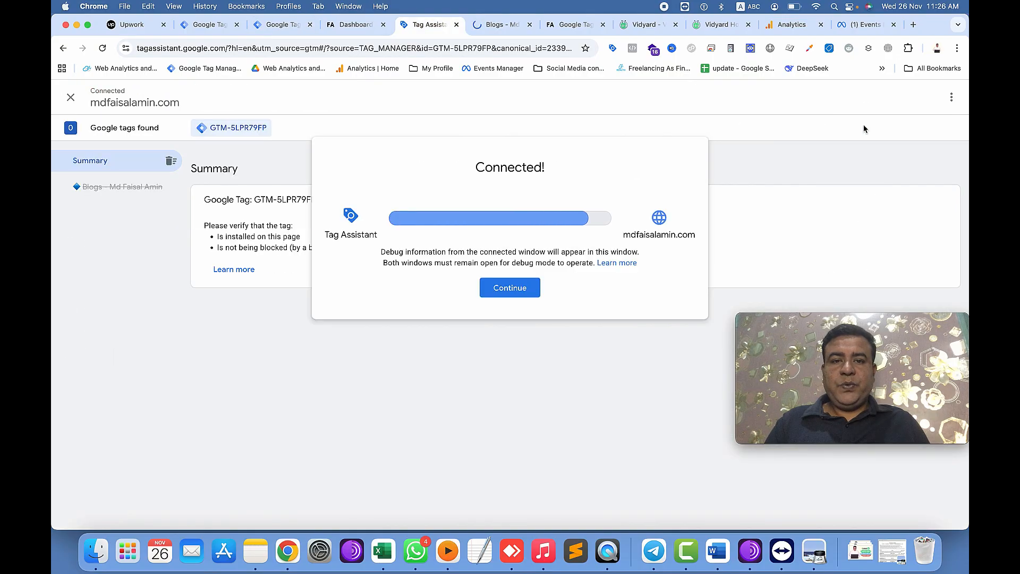
pyautogui.click(513, 291)
pyautogui.click(493, 26)
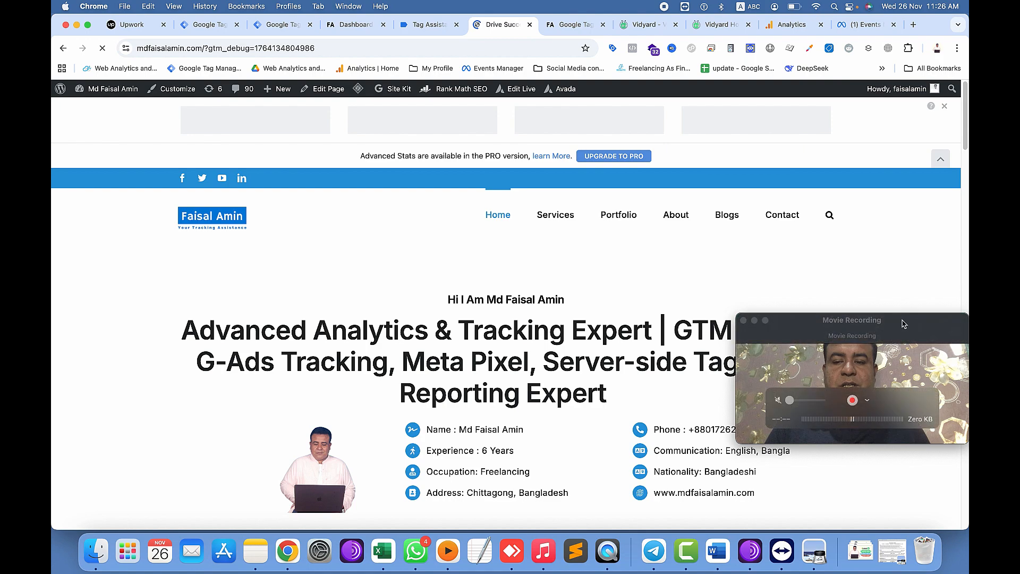
pyautogui.moveTo(911, 325); pyautogui.dragTo(237, 261)
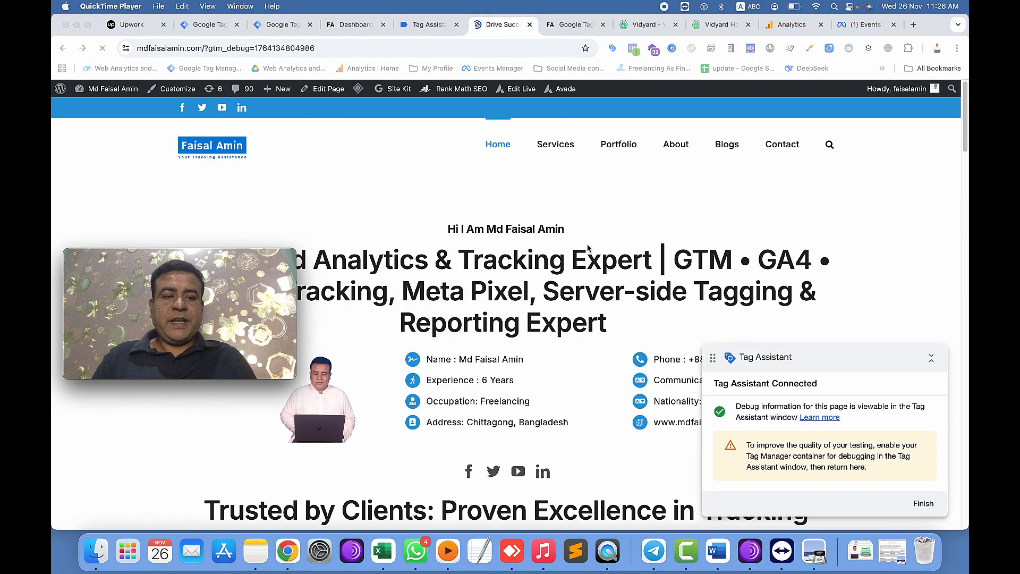
pyautogui.click(723, 148)
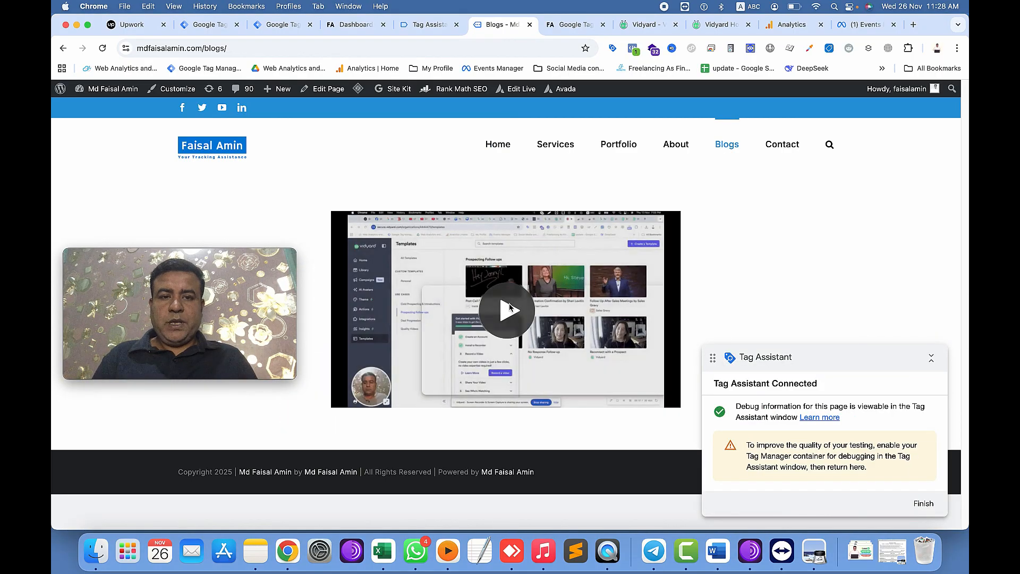
# Switch to Tag Assistant and open the vidyardVideo event to check which tags fired on it
pyautogui.click(431, 24)
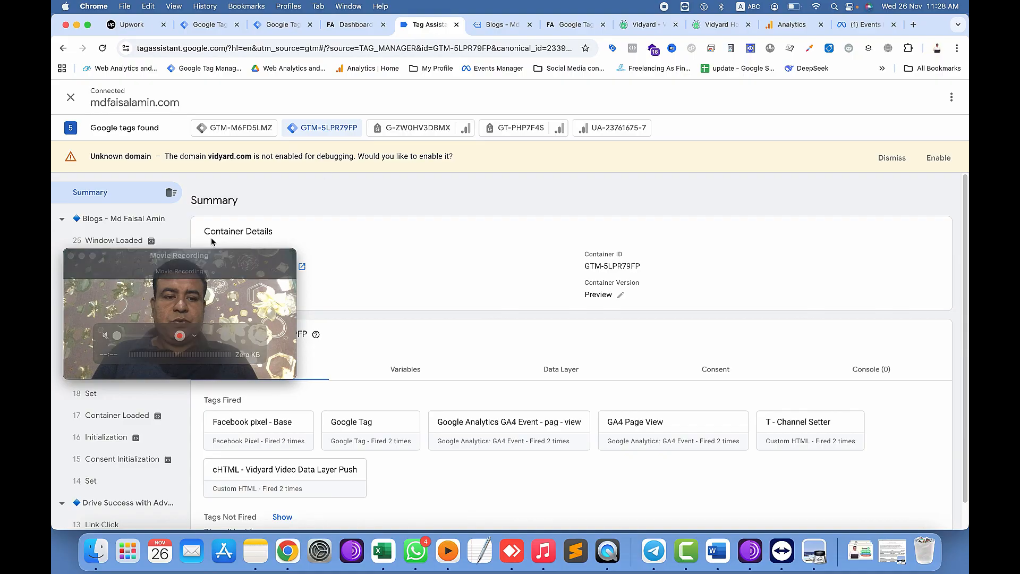
pyautogui.moveTo(233, 254); pyautogui.dragTo(858, 229)
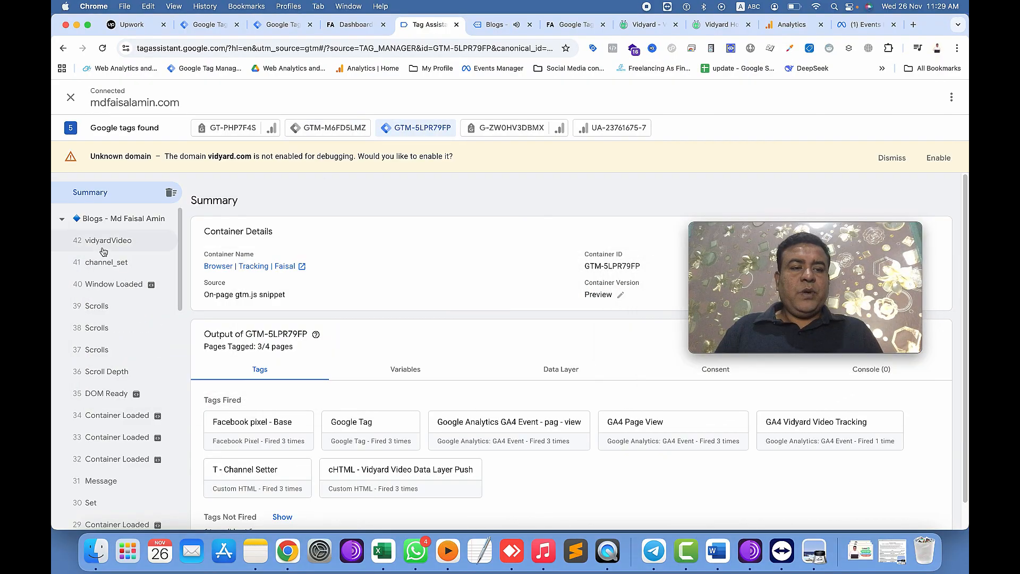
pyautogui.click(104, 246)
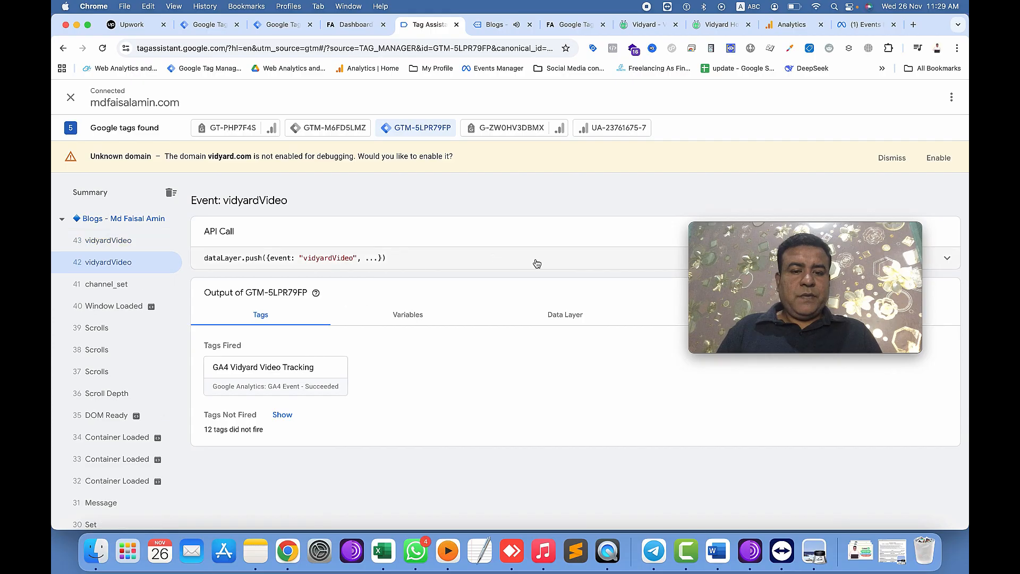
# Open the fired GA4 Vidyard Video Tracking tag from the summary and examine its event parameters
pyautogui.click(107, 193)
pyautogui.scroll(-1, 385, 394)
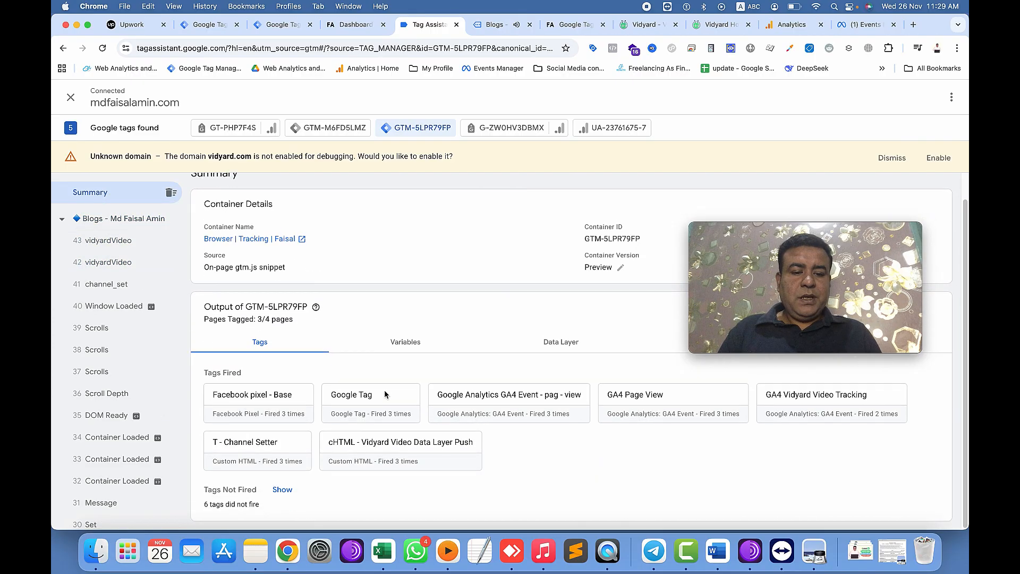
pyautogui.click(807, 403)
pyautogui.scroll(-3, 804, 403)
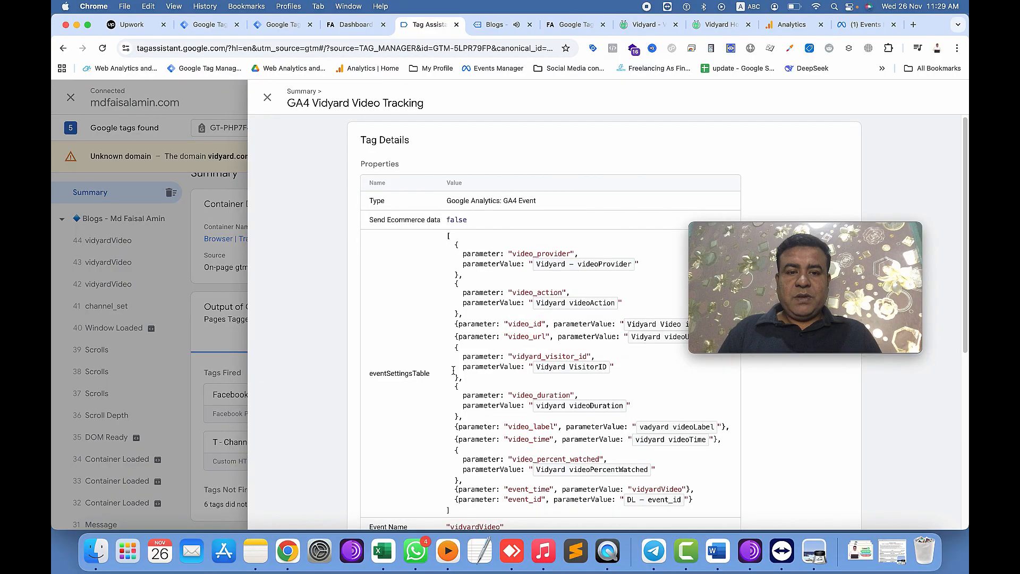
pyautogui.scroll(4, 454, 374)
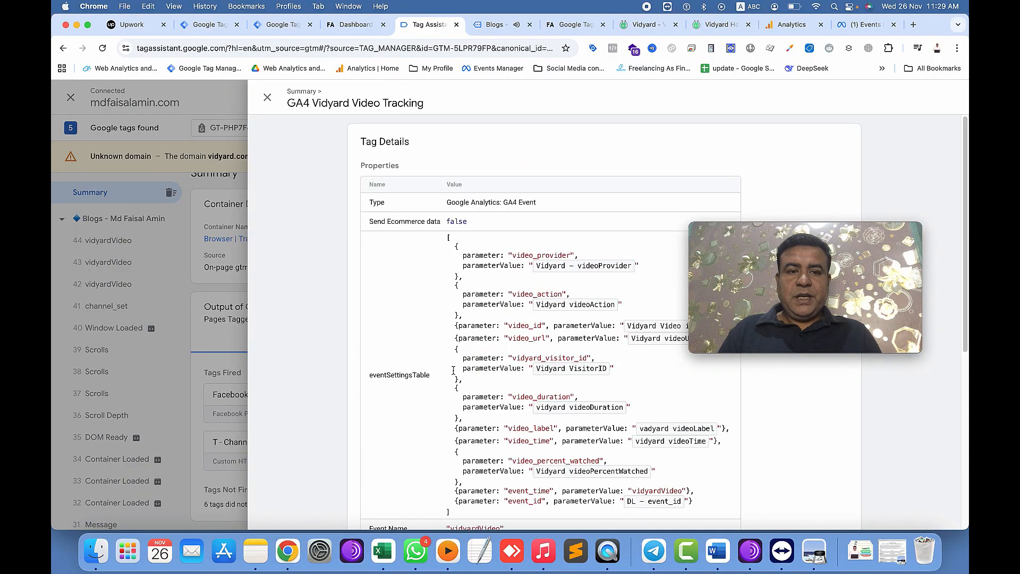
pyautogui.scroll(-2, 453, 370)
# Switch to Google Analytics and open the DebugView of the property
pyautogui.click(794, 25)
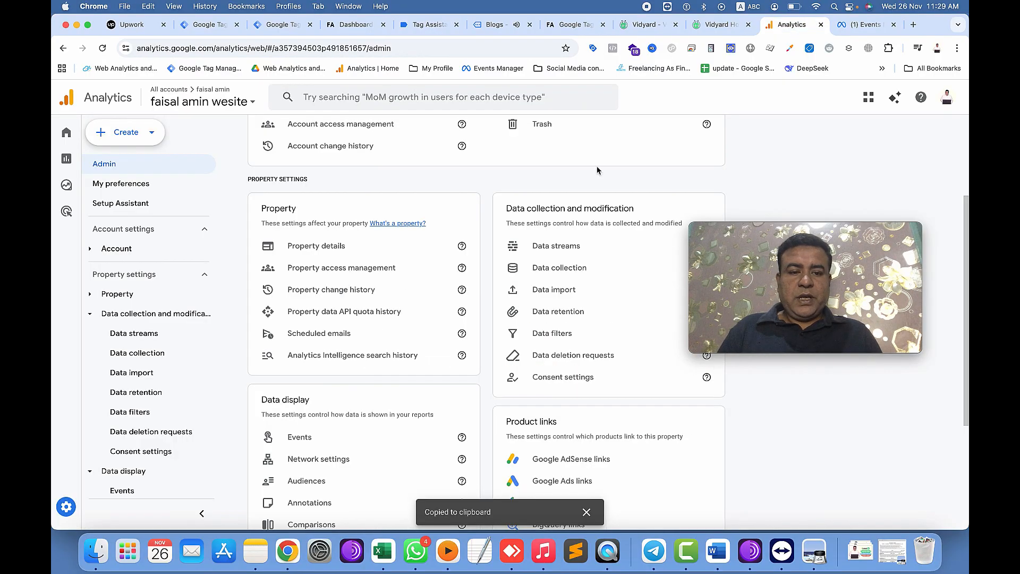
pyautogui.scroll(-5, 148, 468)
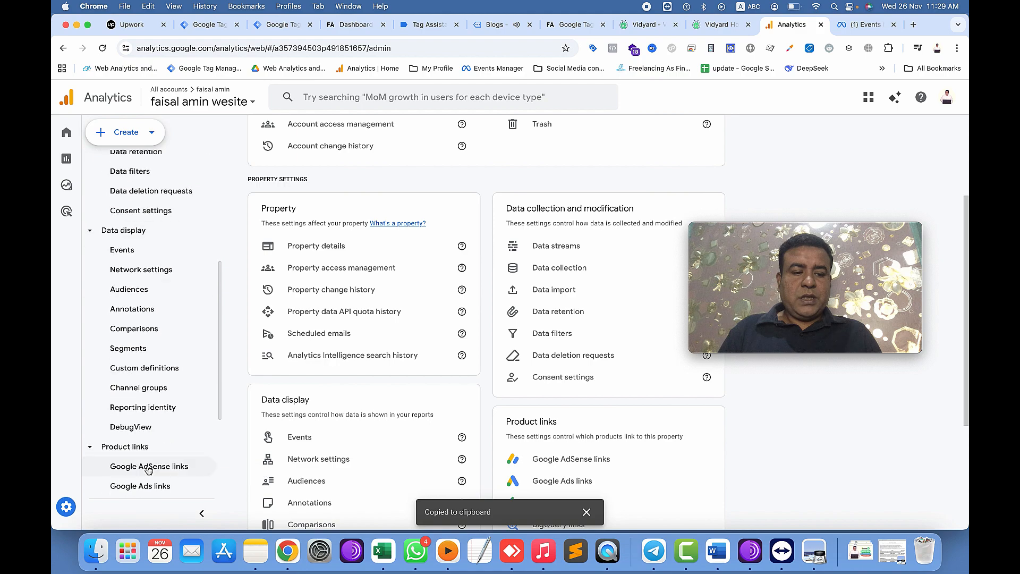
pyautogui.click(147, 428)
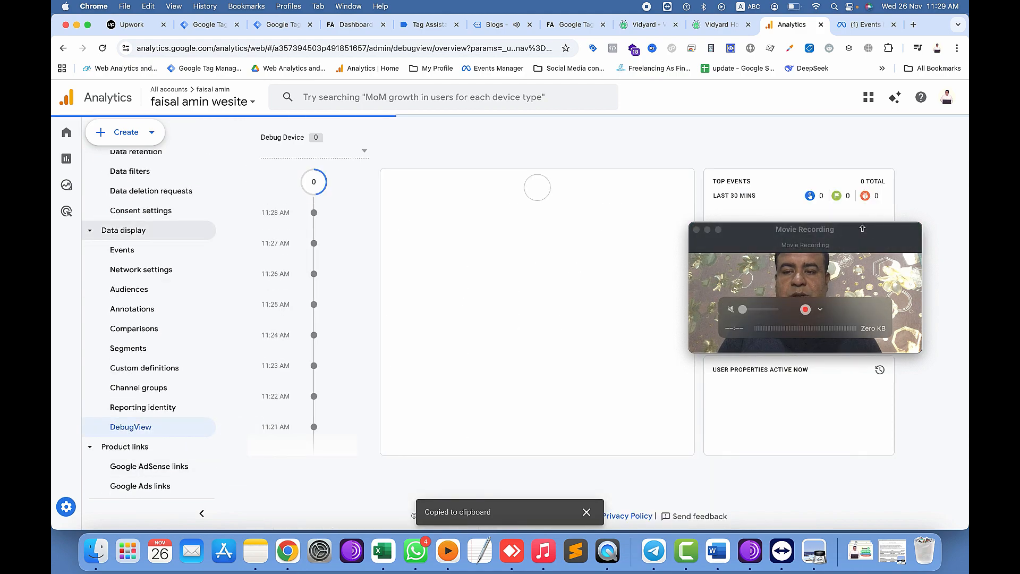
pyautogui.moveTo(863, 229); pyautogui.dragTo(909, 204)
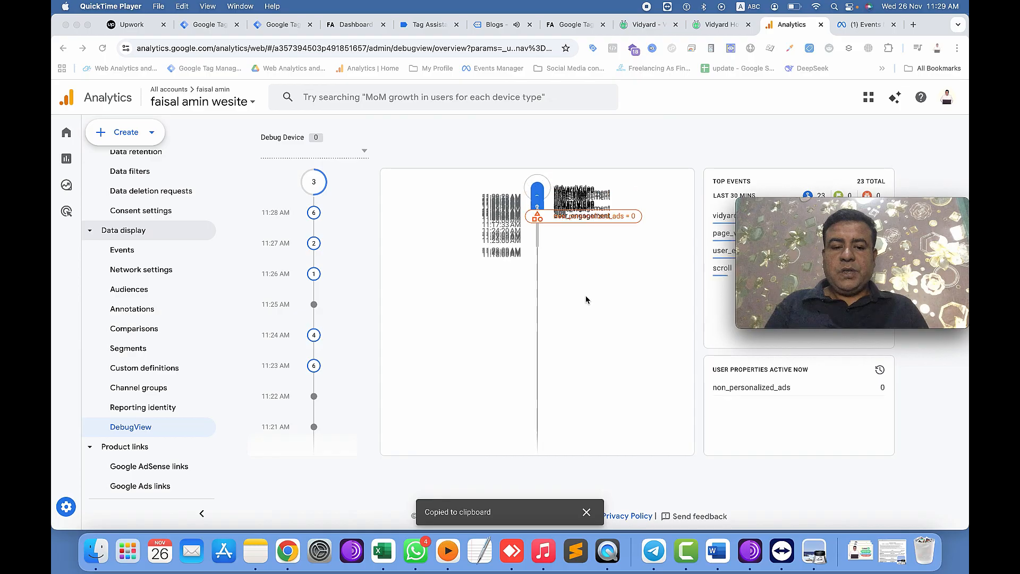
# Open a vidyardVideo event in the debug timeline and examine its video_action and video_duration parameters
pyautogui.click(571, 242)
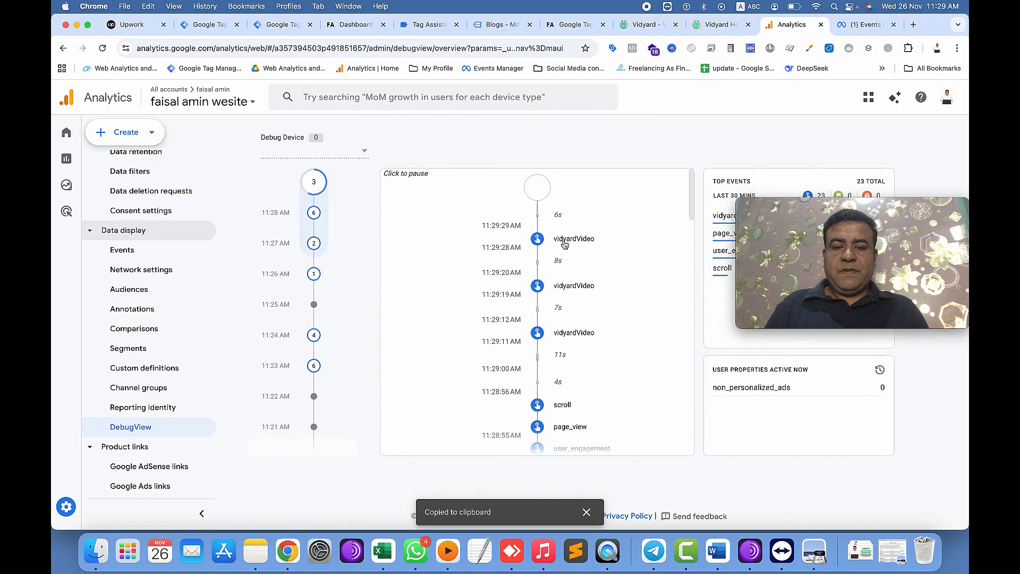
pyautogui.click(565, 243)
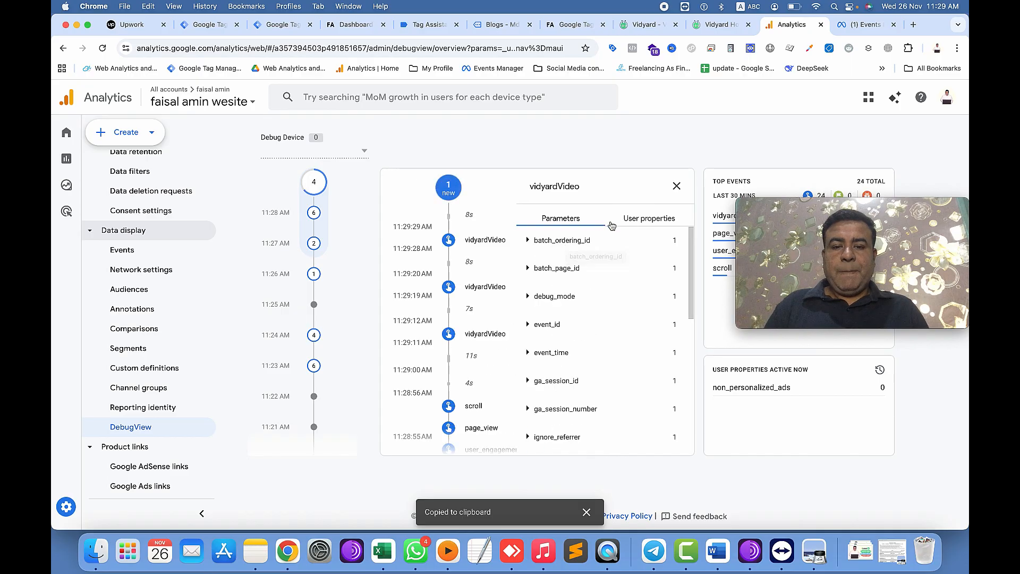
pyautogui.scroll(-5, 581, 398)
pyautogui.scroll(-2, 581, 398)
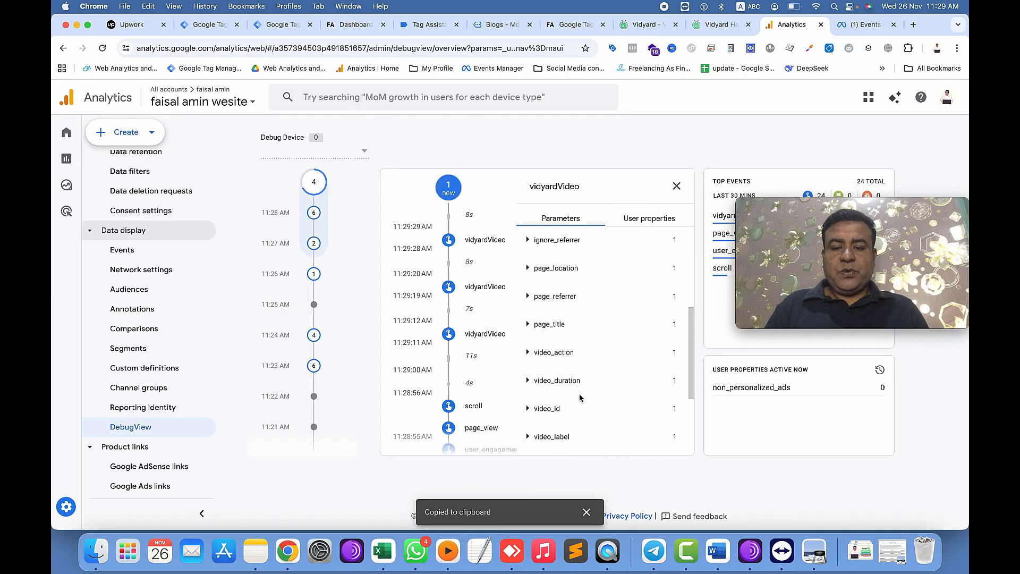
pyautogui.click(529, 354)
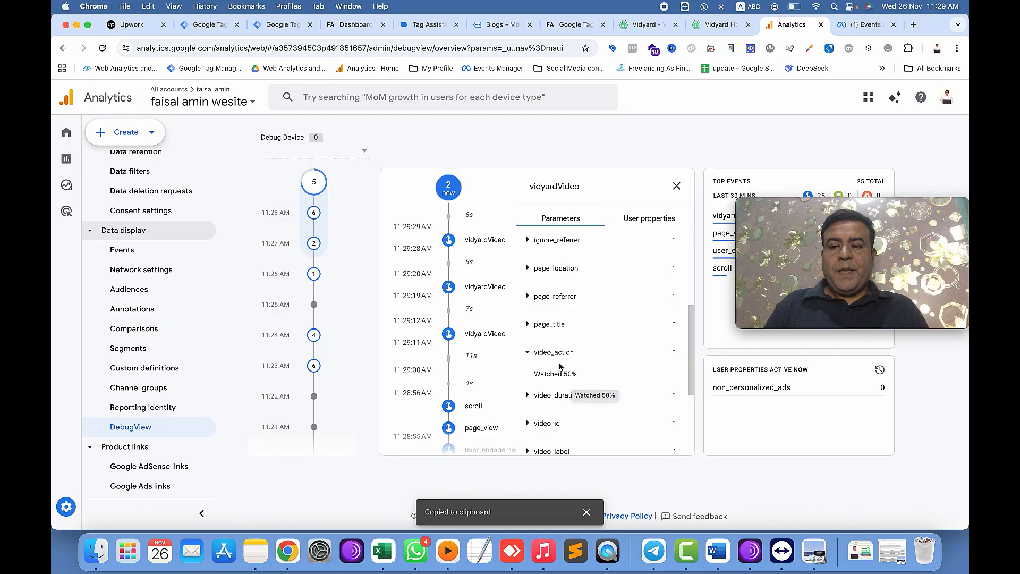
pyautogui.scroll(-1, 582, 370)
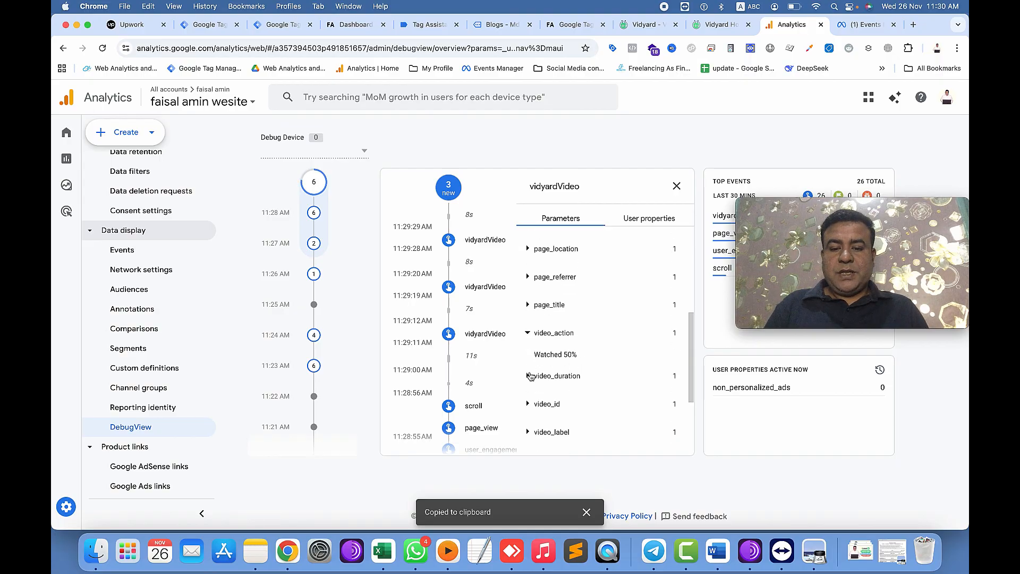
pyautogui.click(528, 376)
pyautogui.scroll(-3, 598, 380)
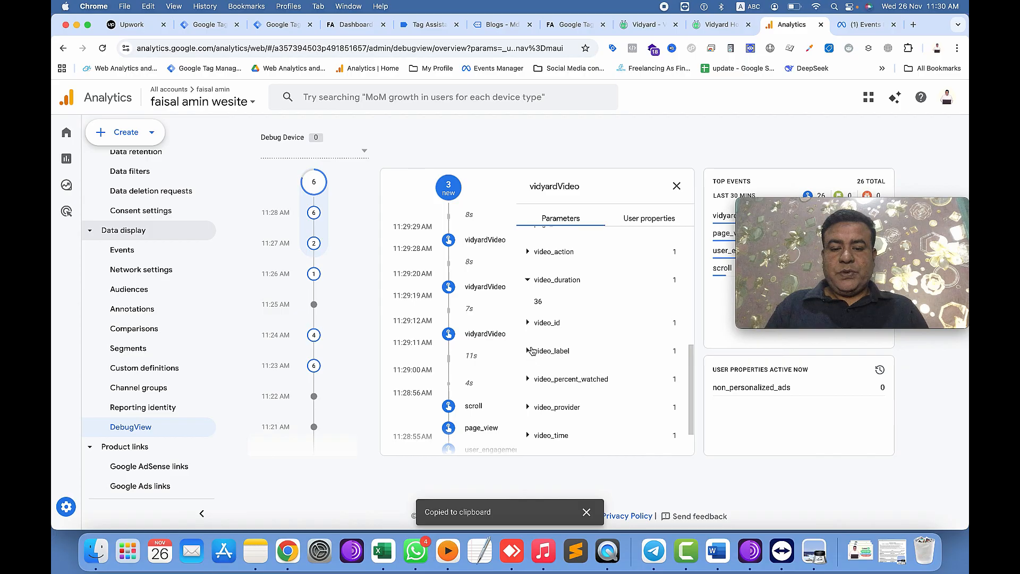
# Examine the event's video_id, video_label, video_percent_watched, video_time, video_url and vidyard_visitor_id values, and close the event details
pyautogui.click(529, 324)
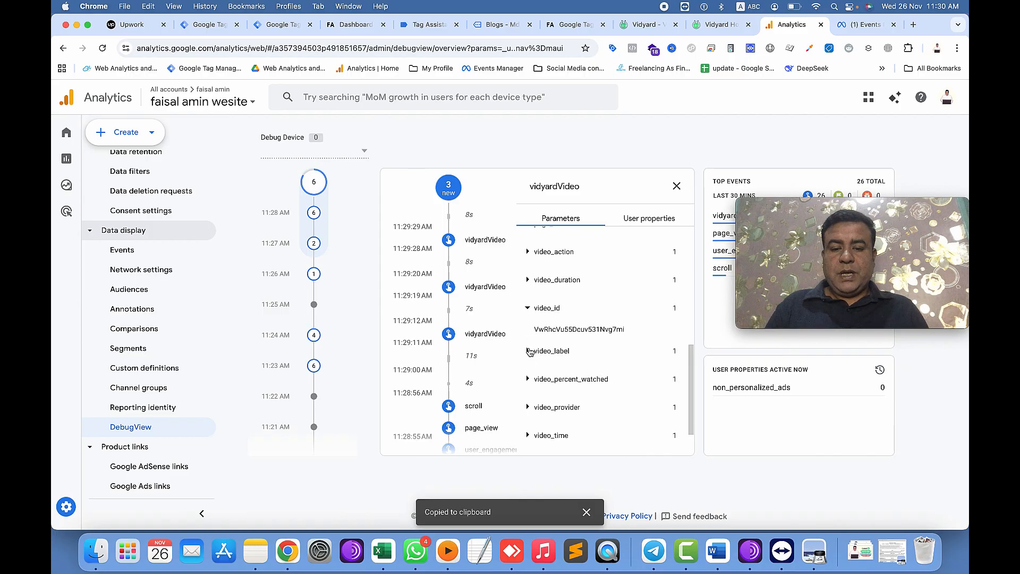
pyautogui.click(529, 351)
pyautogui.click(528, 380)
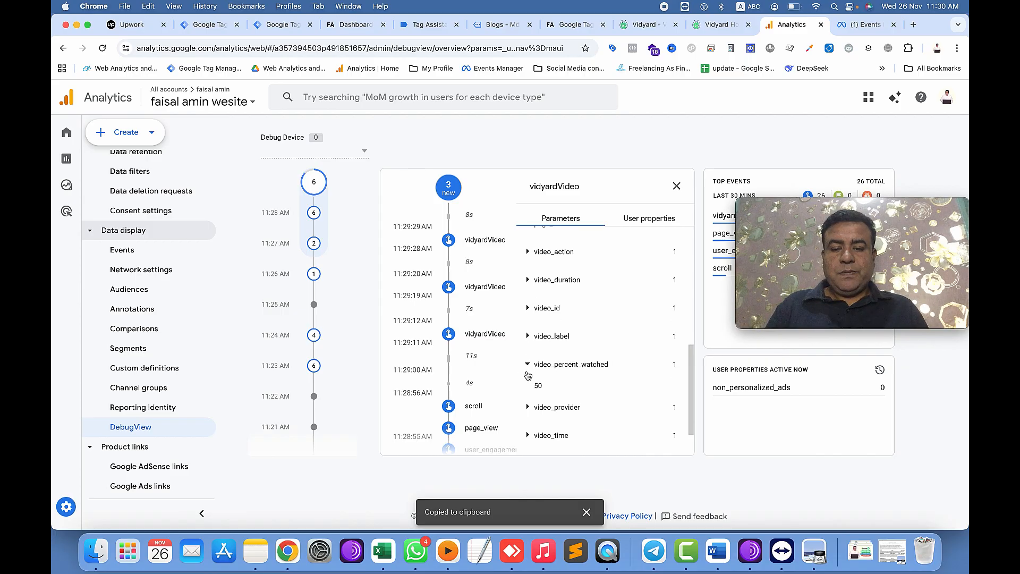
pyautogui.scroll(-2, 529, 372)
pyautogui.click(529, 358)
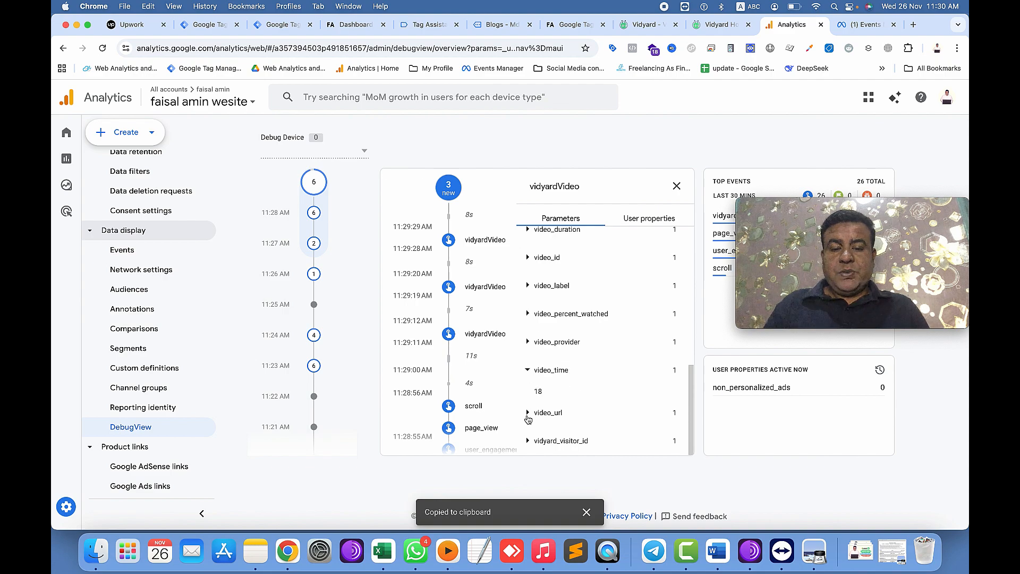
pyautogui.click(528, 413)
pyautogui.click(529, 442)
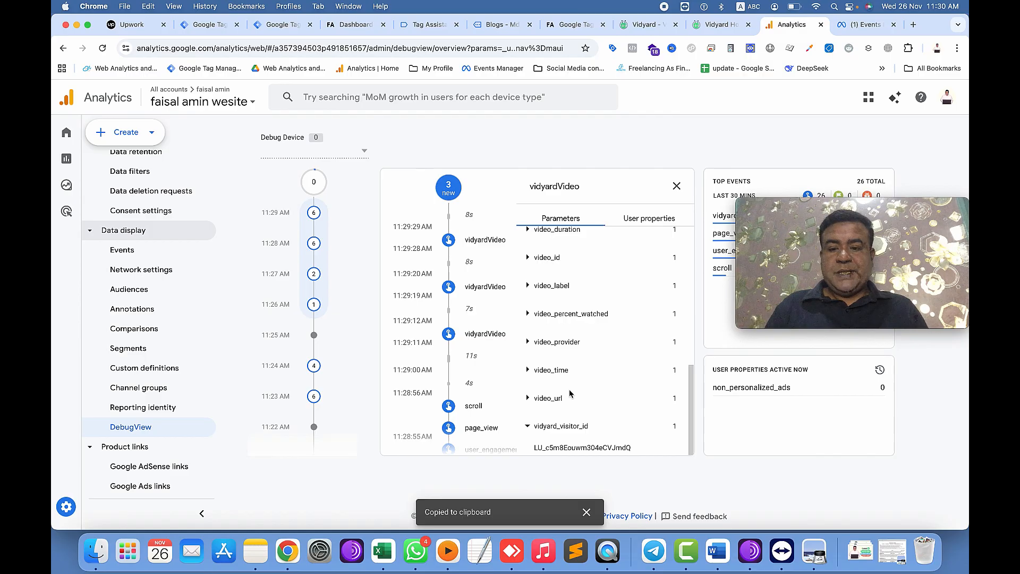
pyautogui.scroll(10, 575, 389)
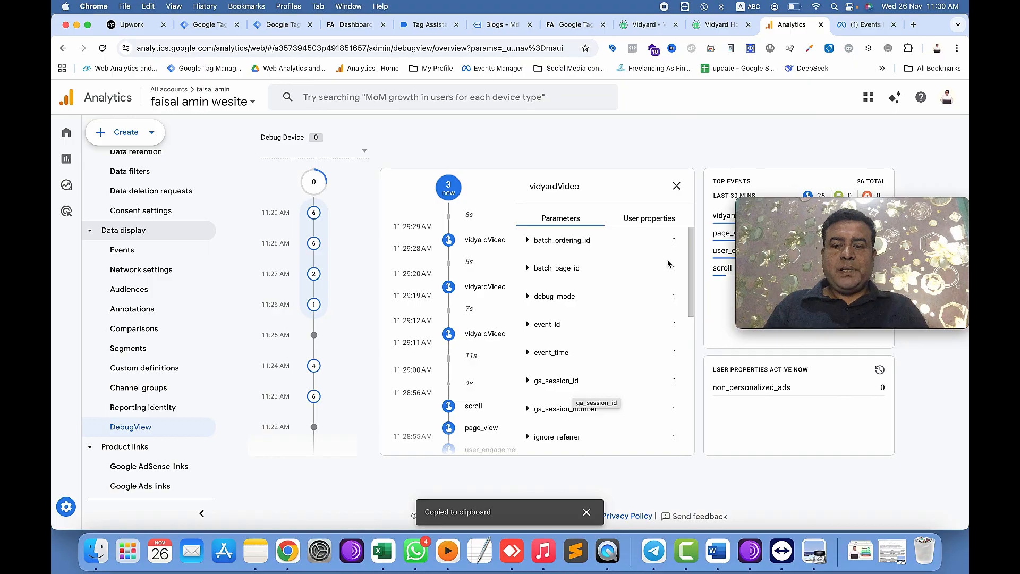
pyautogui.click(676, 187)
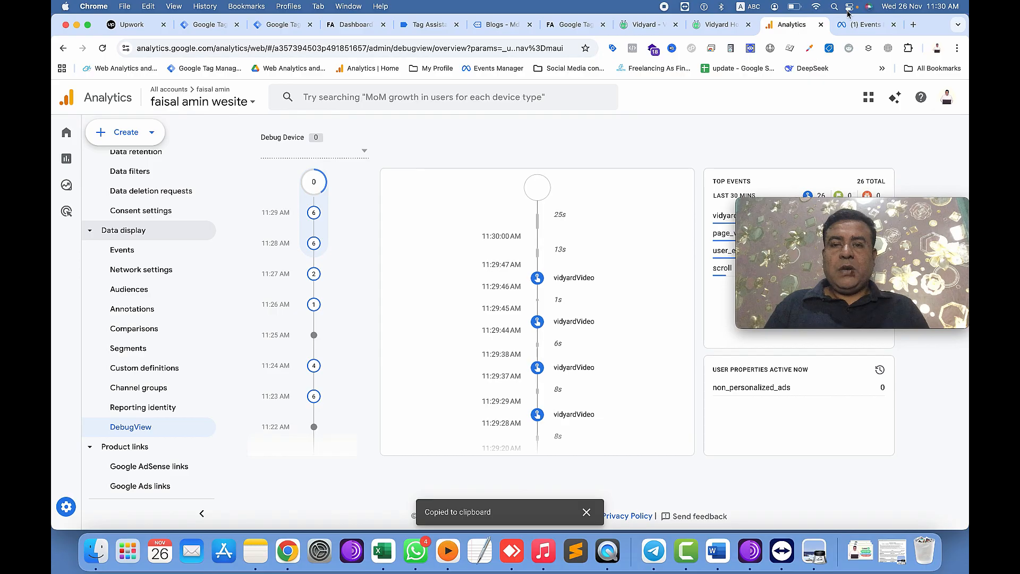
# Return to Tag Assistant, close the GA4 Vidyard Video Tracking tag details, and switch back to DebugView in Google Analytics
pyautogui.click(417, 26)
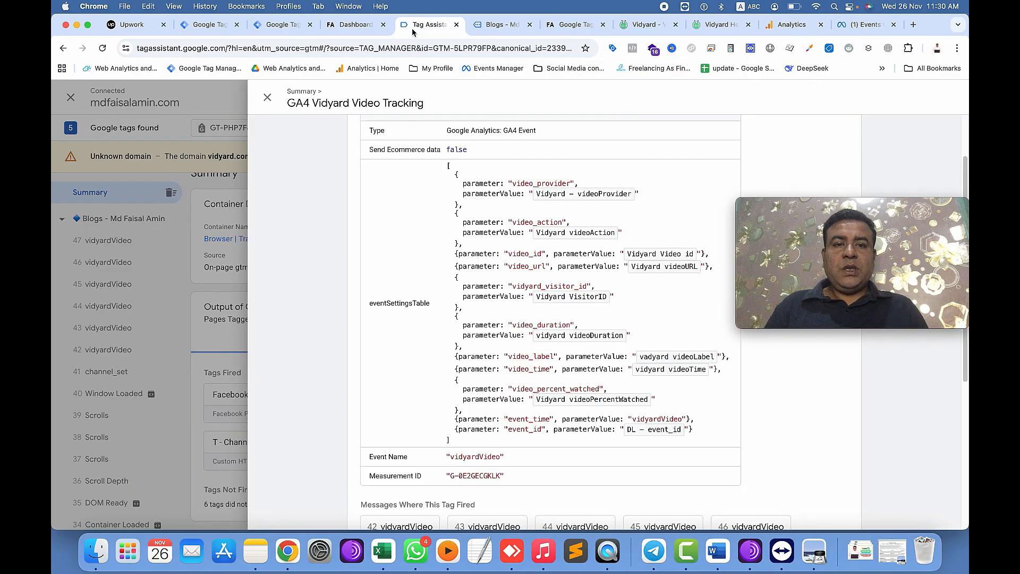
pyautogui.click(268, 97)
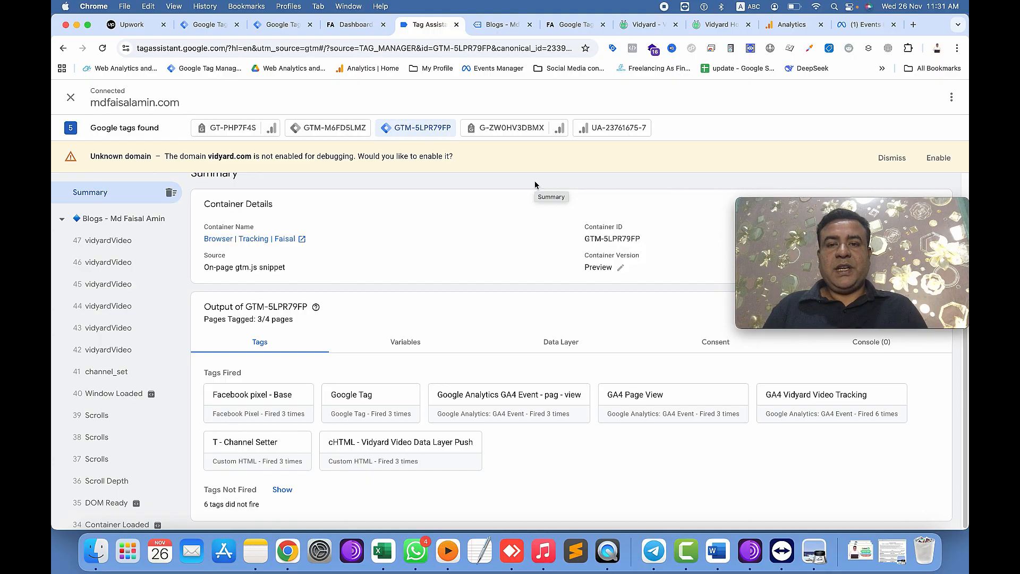
pyautogui.click(792, 25)
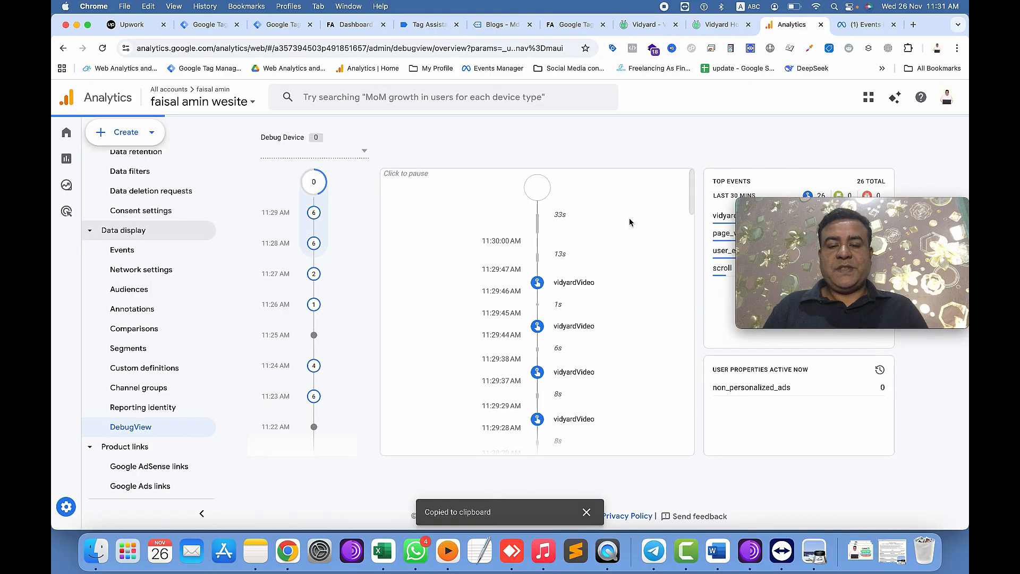